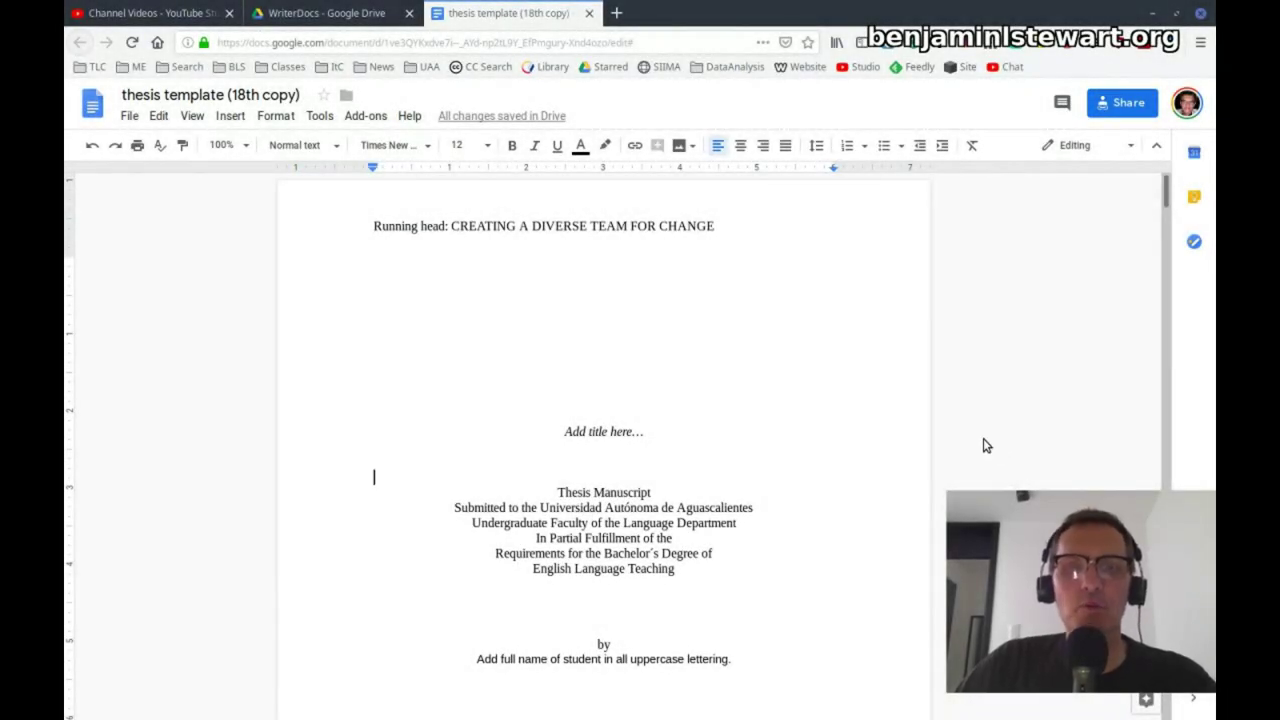
# - Scroll to the Abstract page and place the cursor in its placeholder
pyautogui.scroll(-2, 1000, 440)
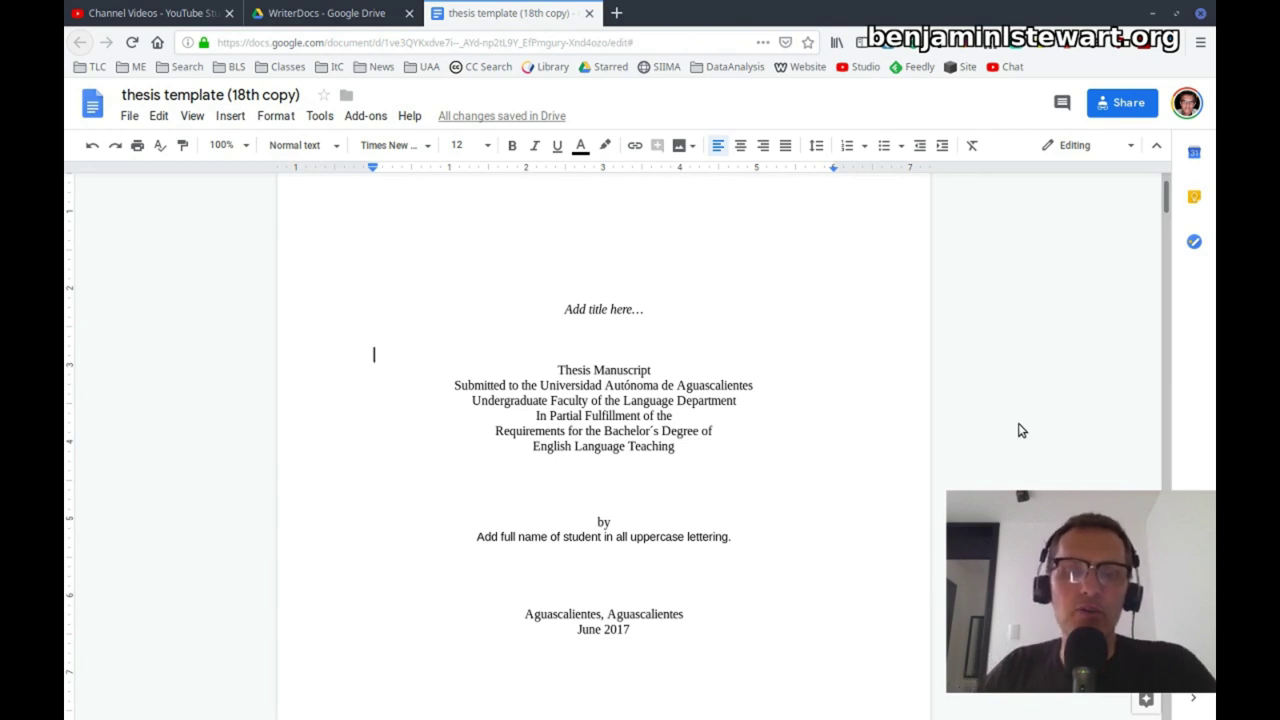
pyautogui.moveTo(190, 715)
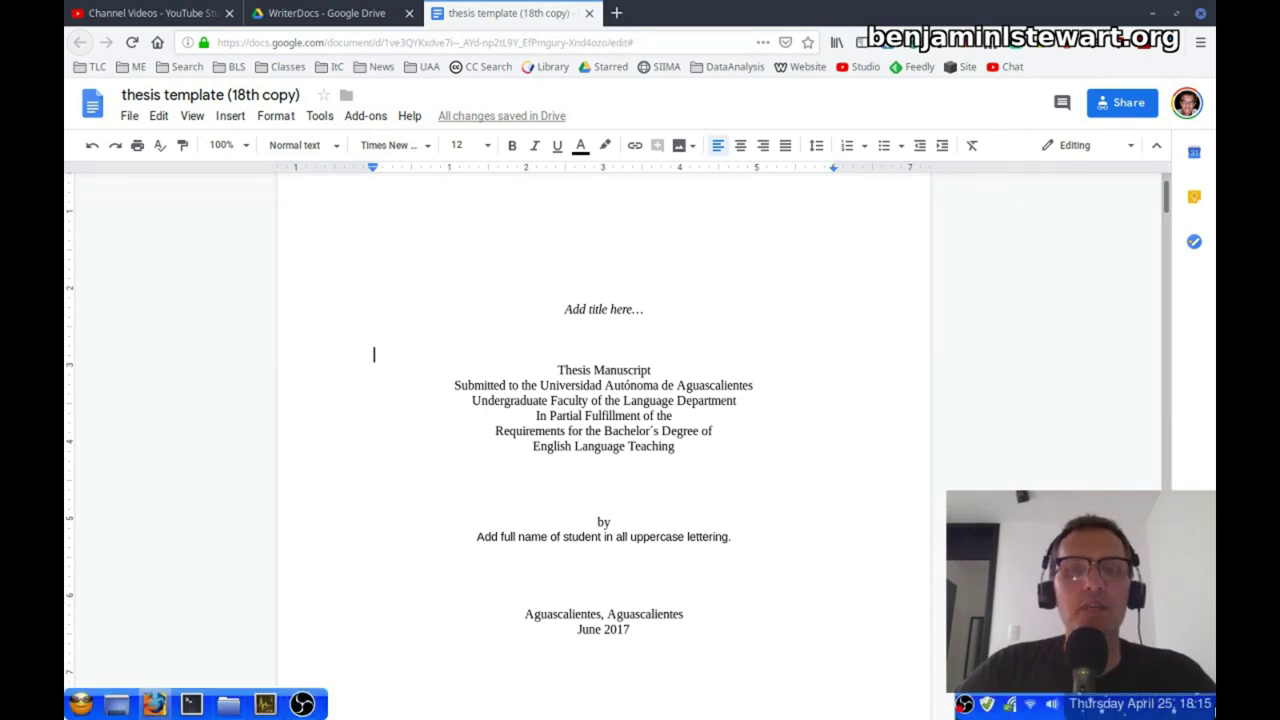
pyautogui.scroll(-3, 900, 674)
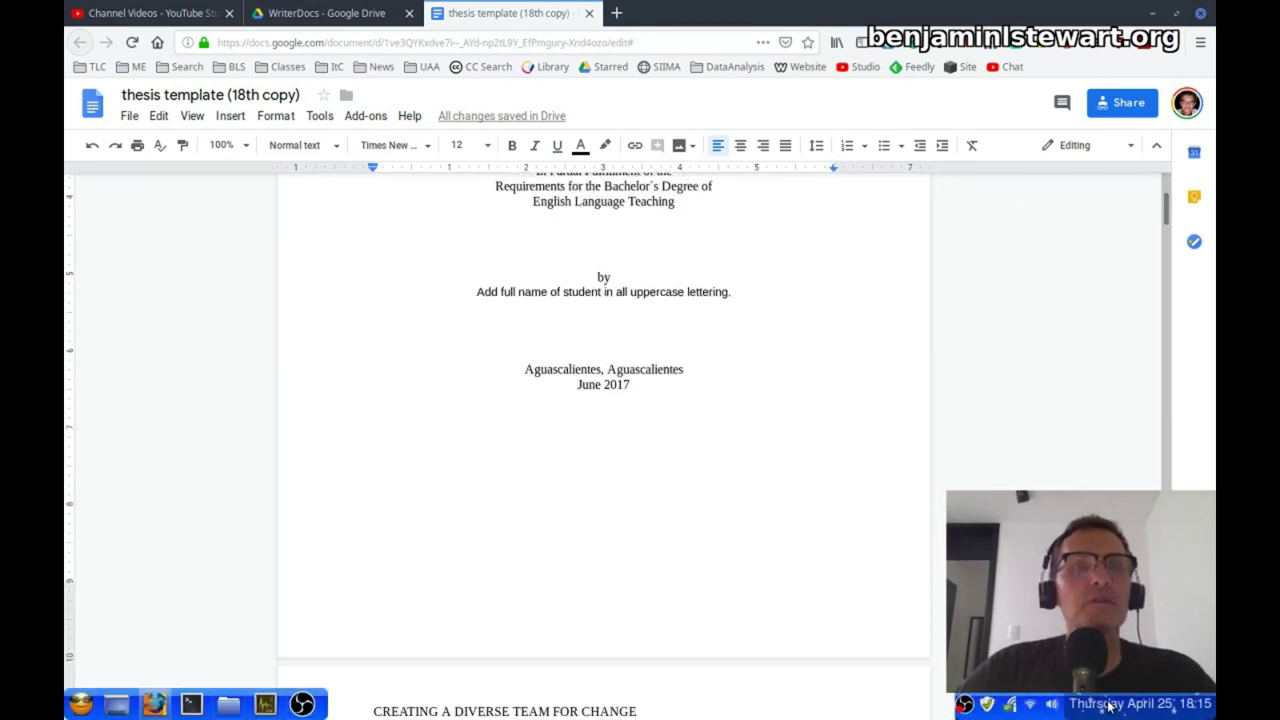
pyautogui.scroll(1, 1025, 600)
pyautogui.scroll(-6, 1020, 376)
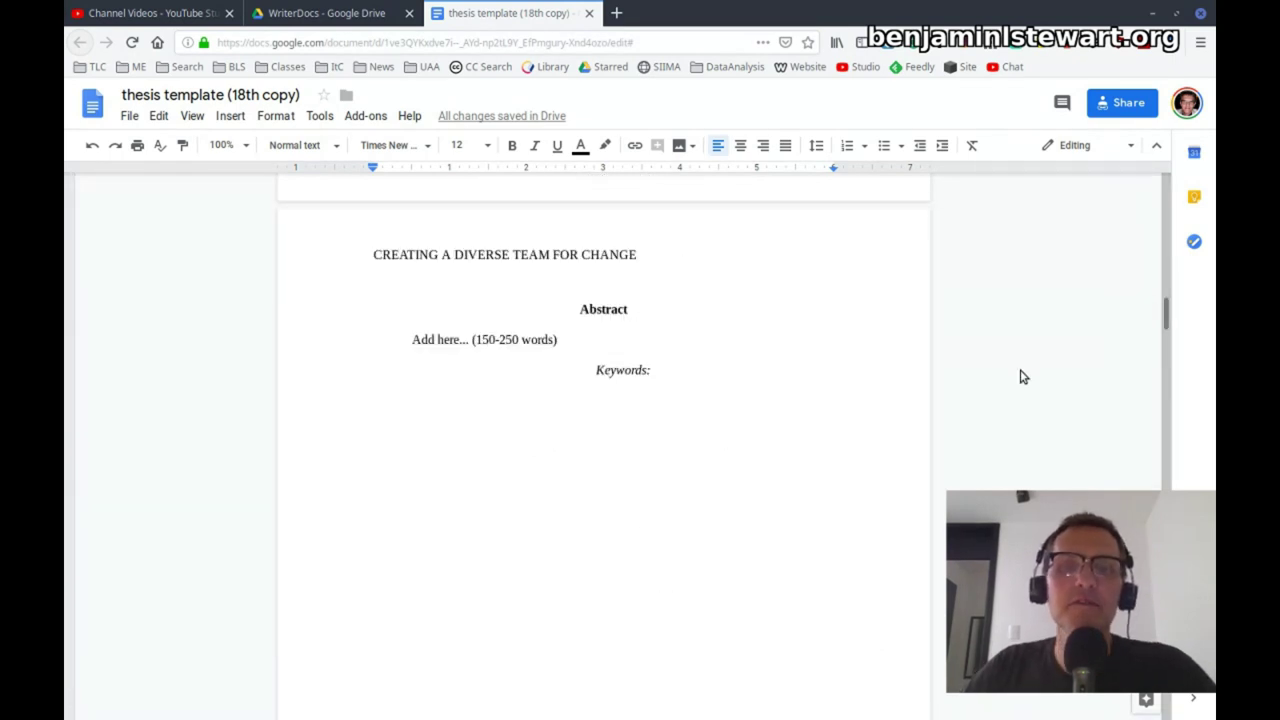
pyautogui.click(414, 342)
# - Scroll through the Table of Contents, List of Figures and References pages down to Appendix A
pyautogui.scroll(-14, 1045, 326)
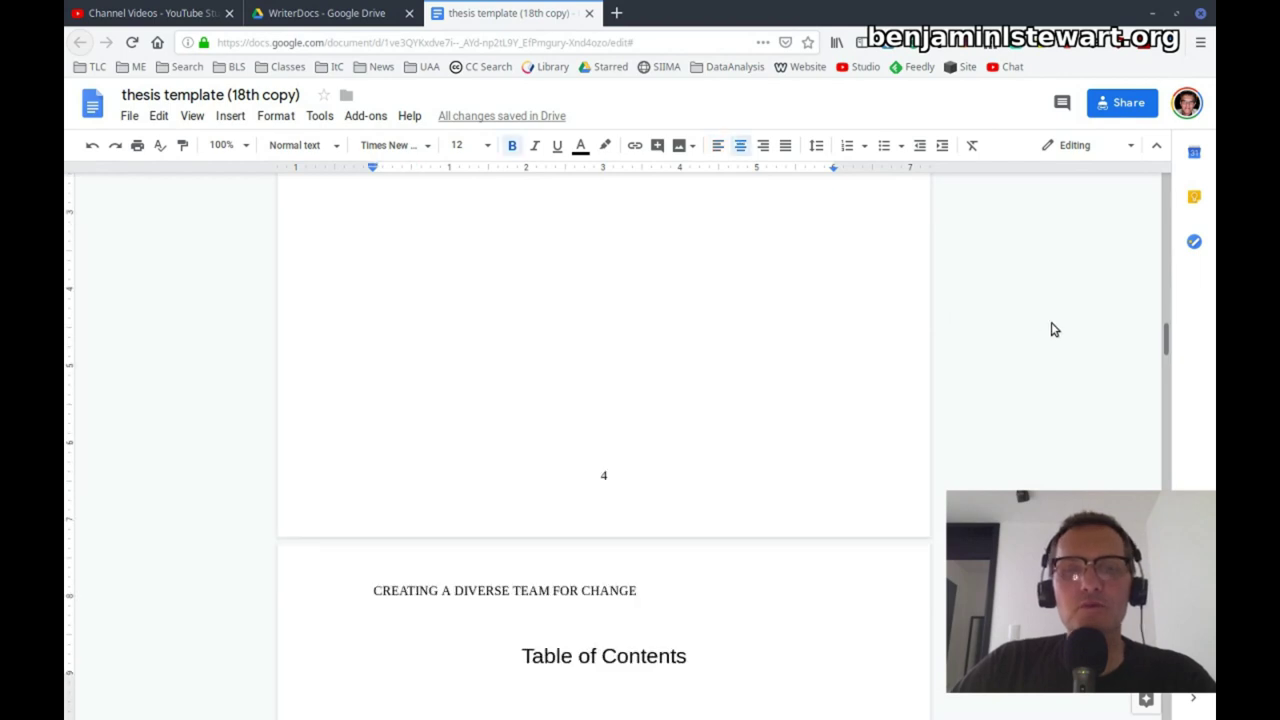
pyautogui.scroll(10, 1050, 332)
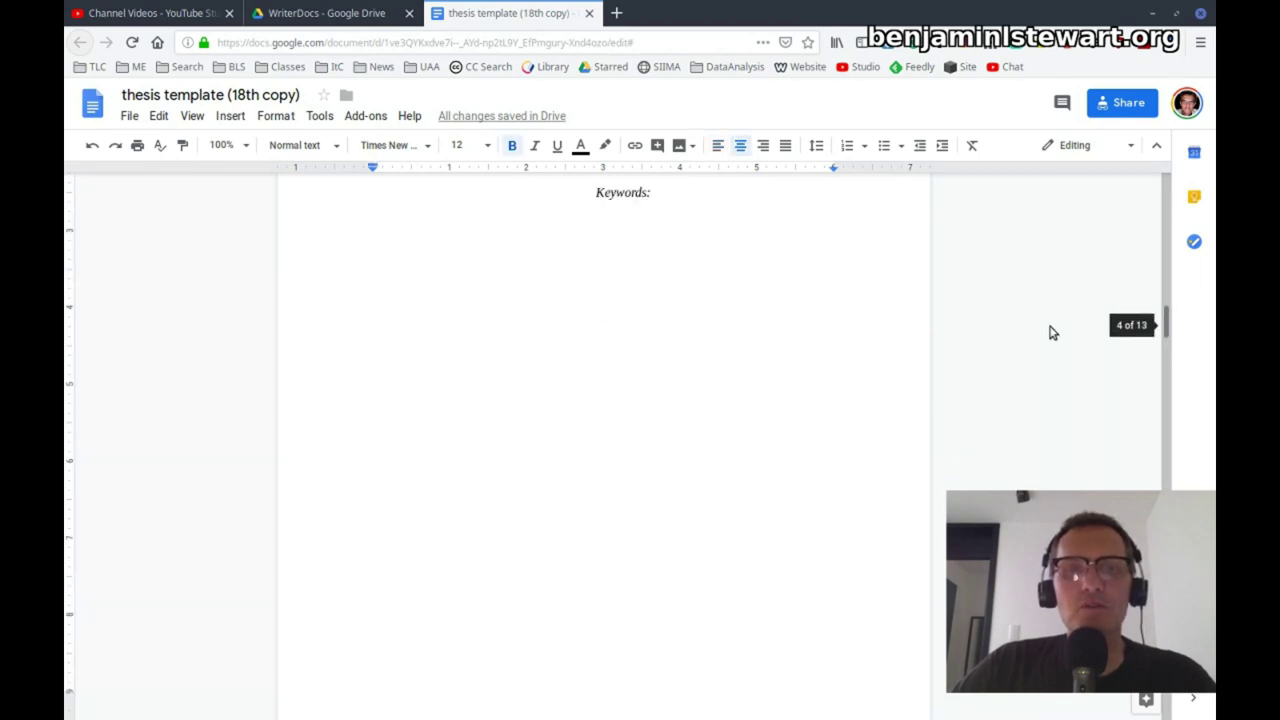
pyautogui.scroll(-10, 600, 366)
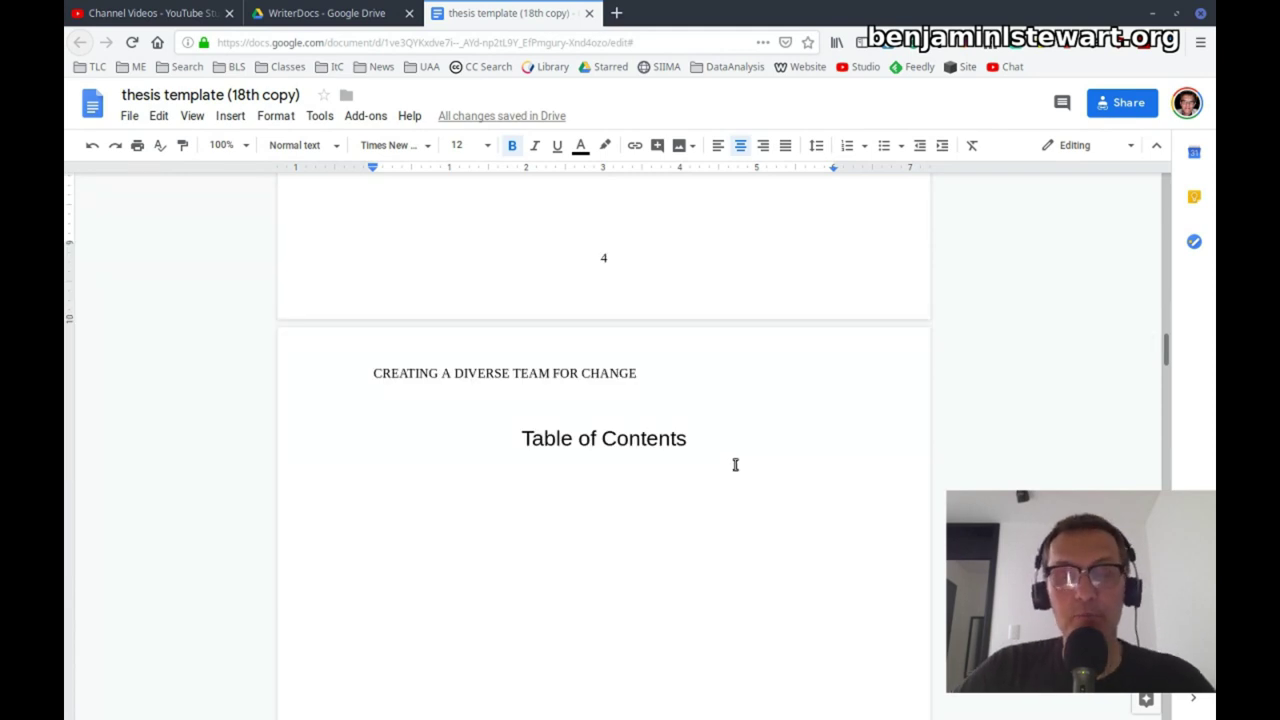
pyautogui.scroll(10, 750, 385)
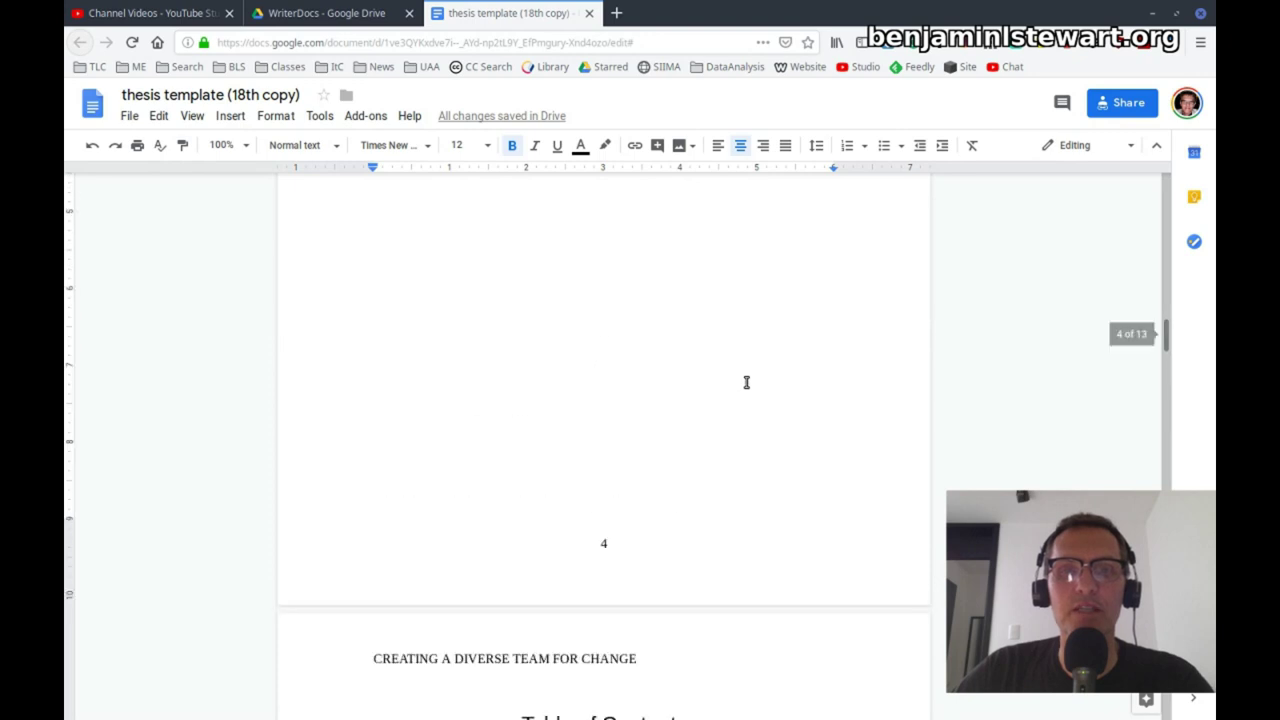
pyautogui.scroll(-5, 706, 363)
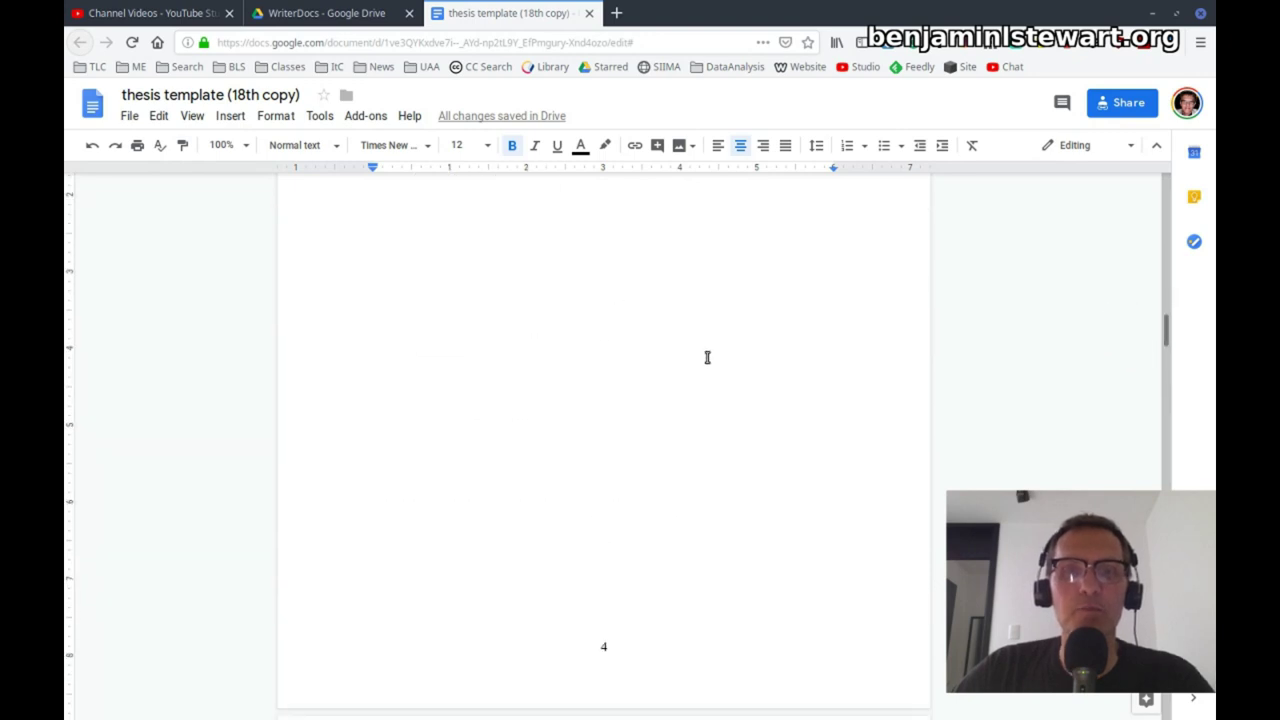
pyautogui.scroll(-5, 707, 357)
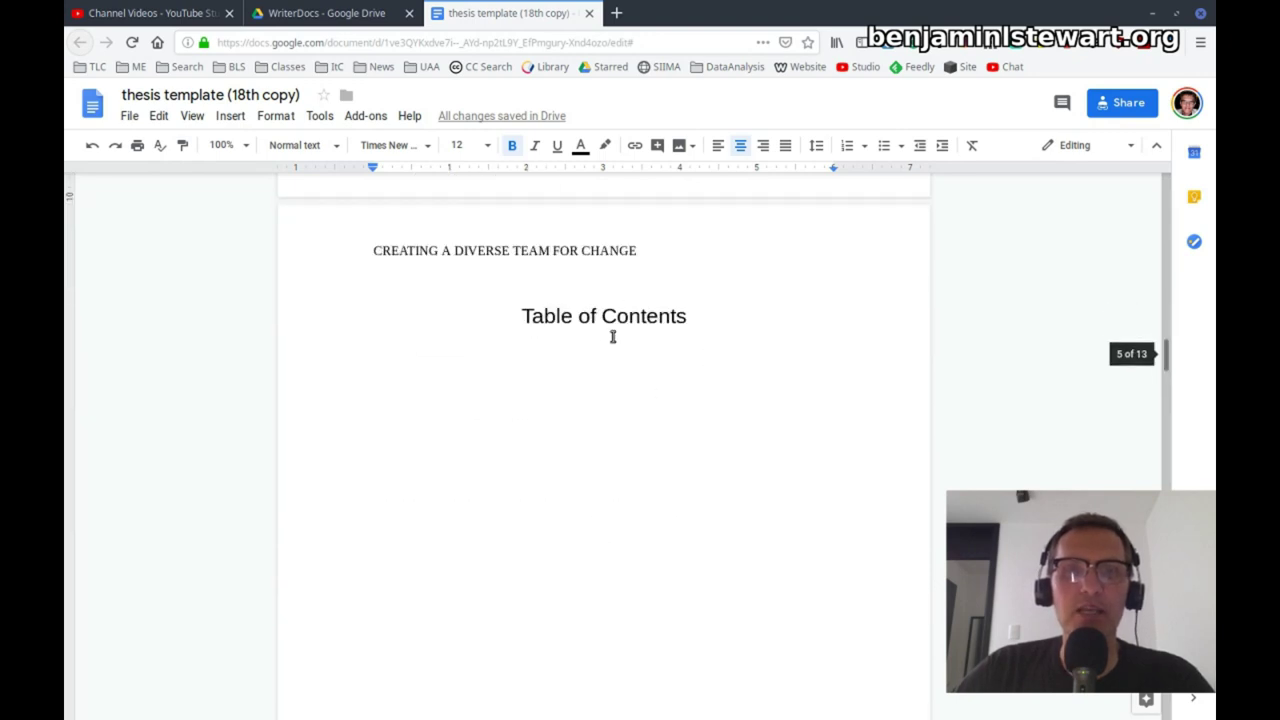
pyautogui.scroll(-5, 613, 337)
pyautogui.scroll(-15, 634, 327)
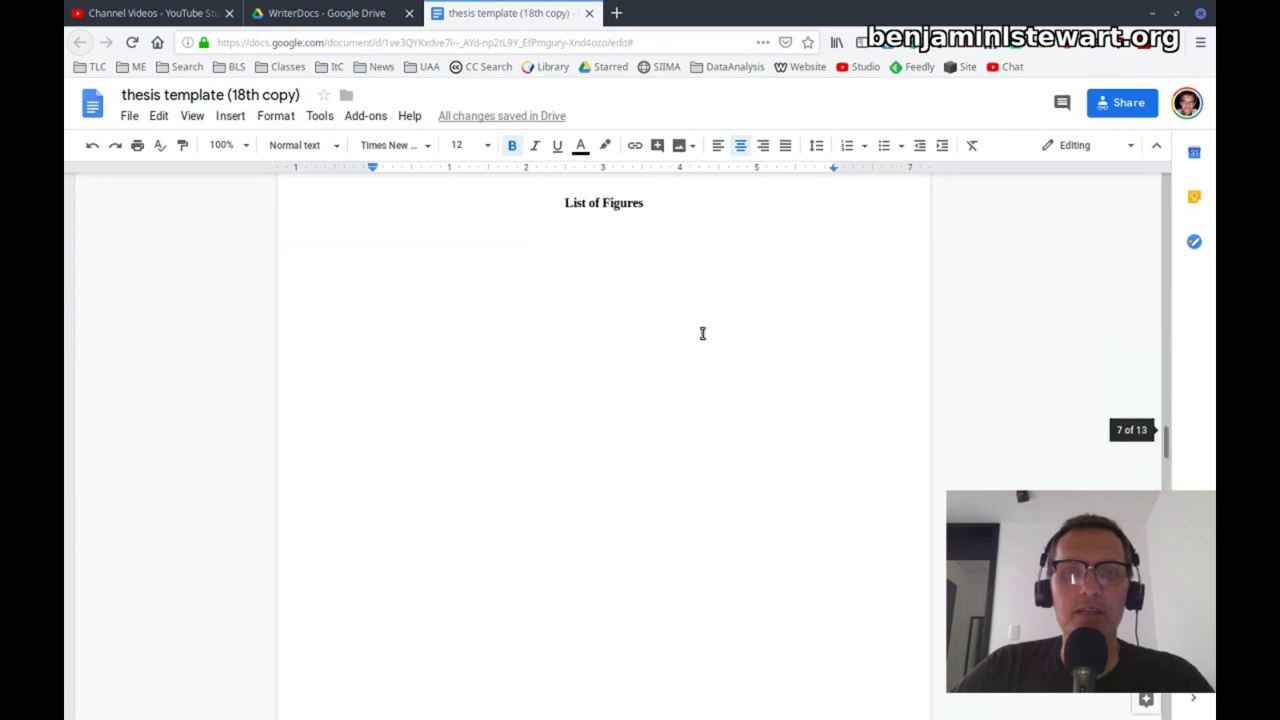
pyautogui.scroll(-5, 1165, 480)
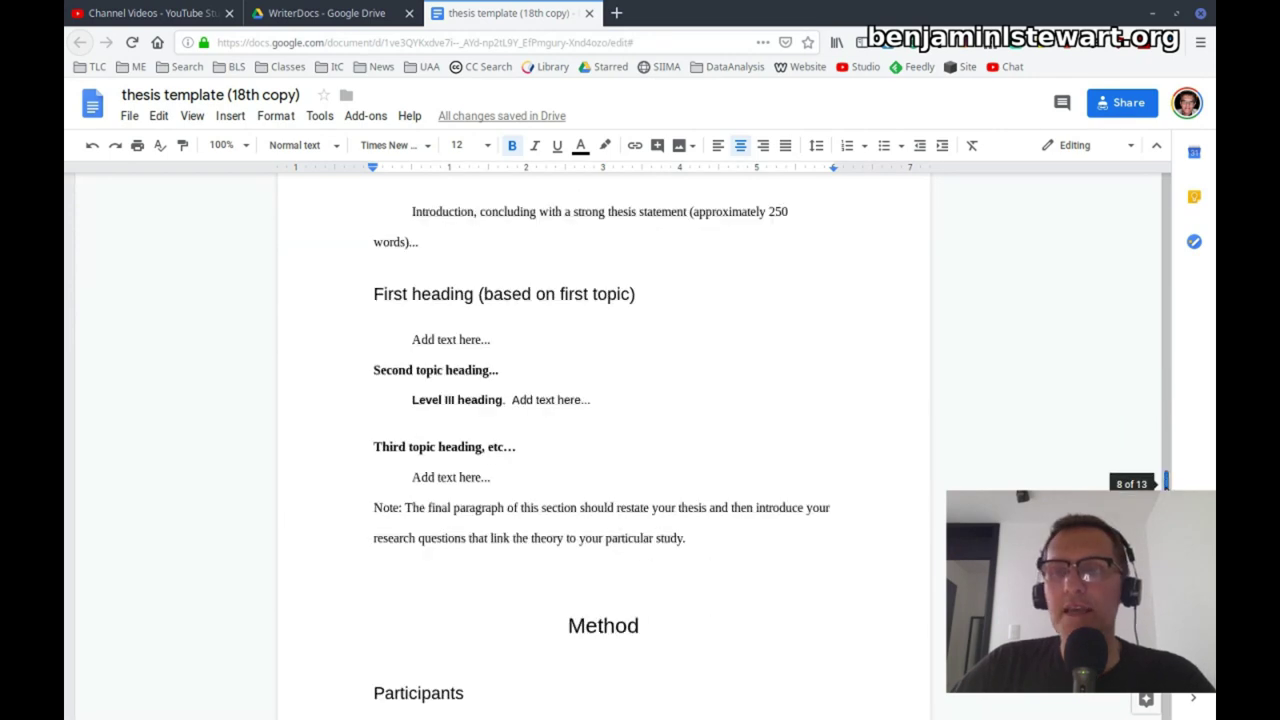
pyautogui.scroll(-20, 1165, 483)
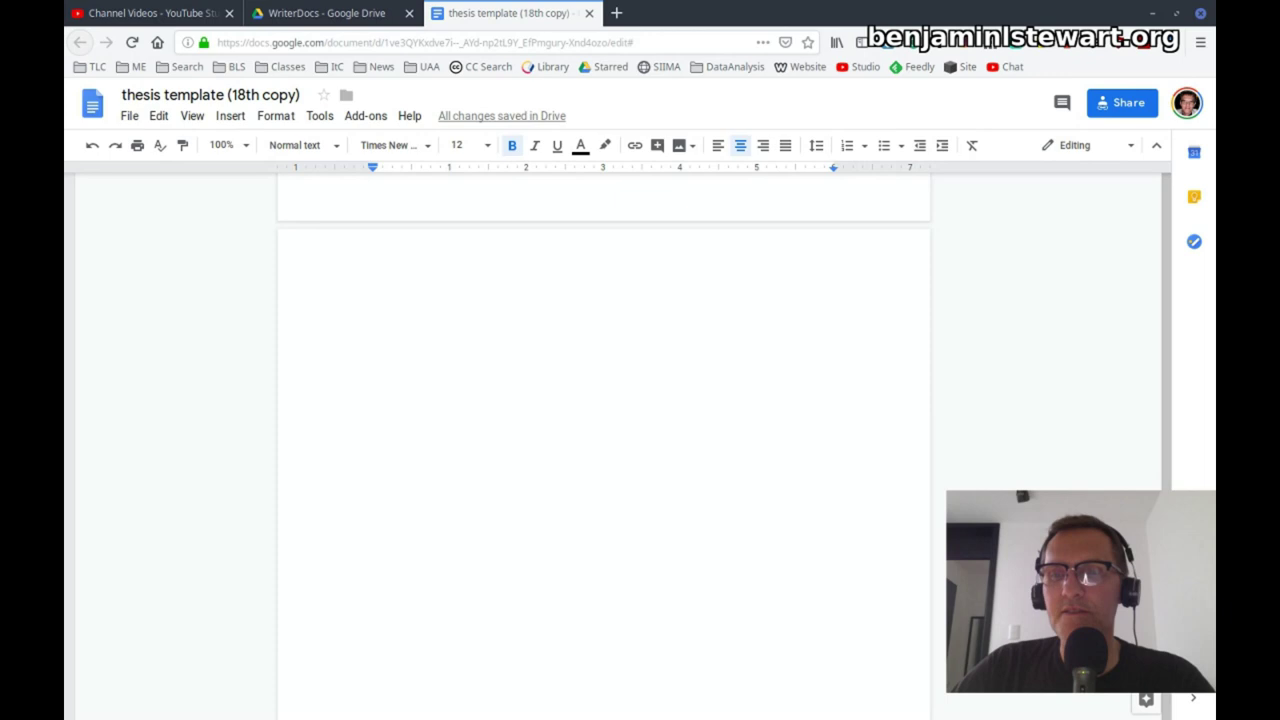
pyautogui.scroll(10, 604, 440)
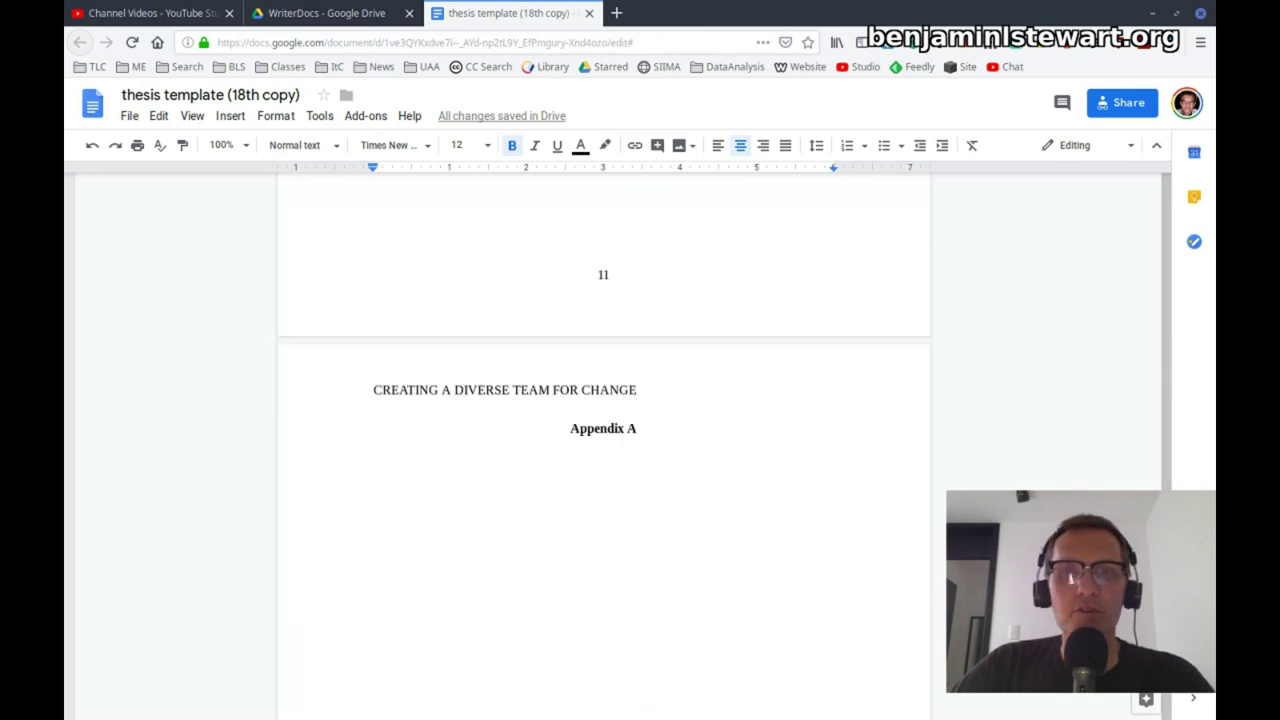
pyautogui.scroll(5, 604, 440)
pyautogui.scroll(-1, 604, 440)
pyautogui.scroll(4, 604, 440)
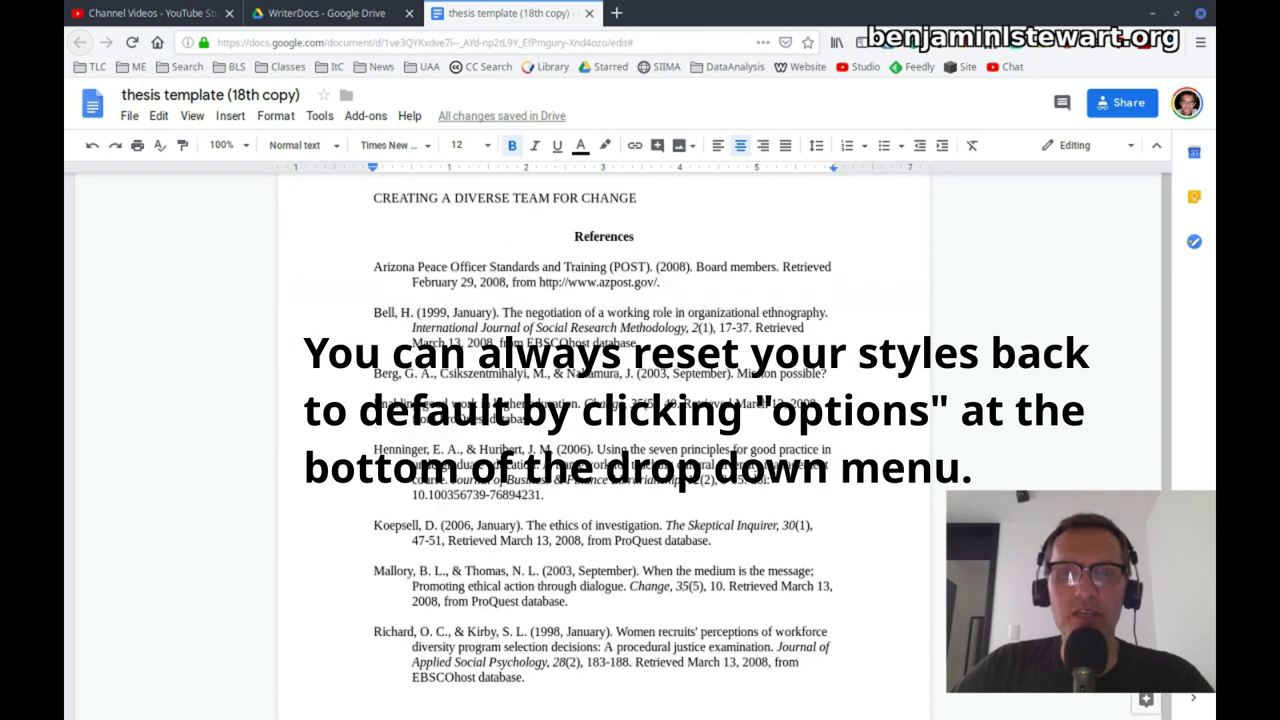
pyautogui.scroll(-9, 604, 440)
pyautogui.scroll(-7, 980, 486)
pyautogui.scroll(1, 980, 486)
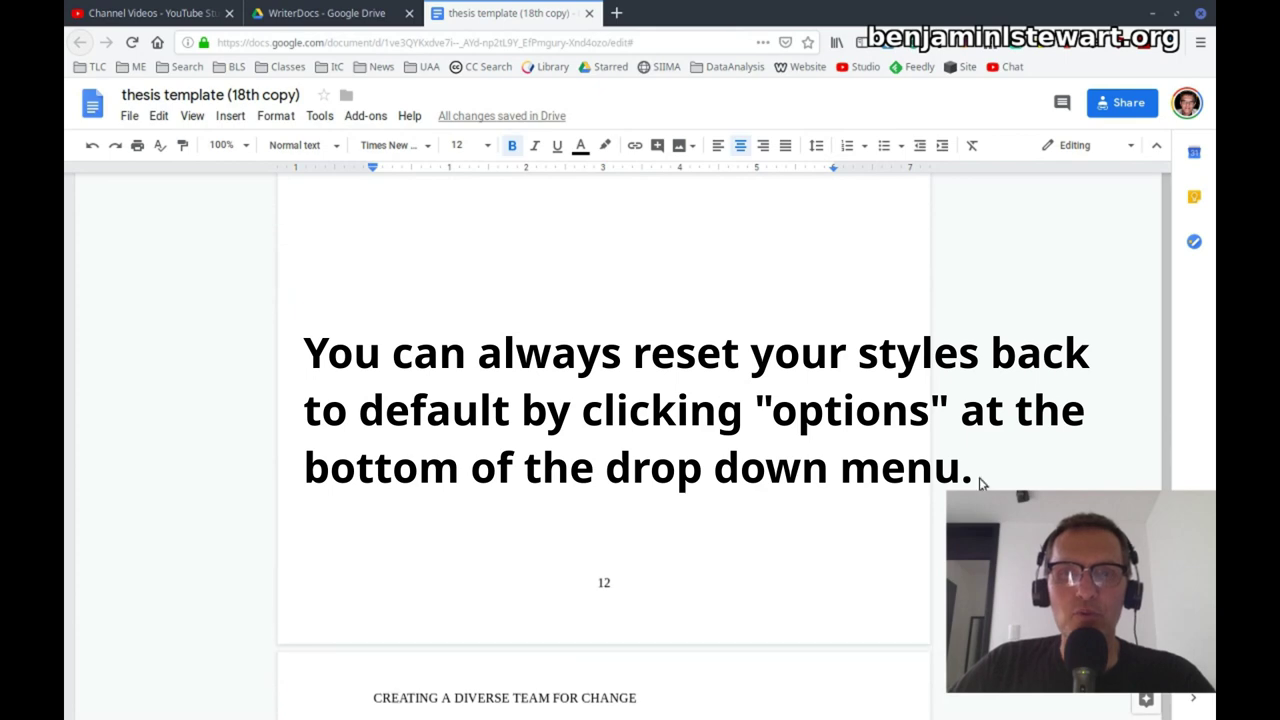
pyautogui.scroll(6, 997, 423)
pyautogui.scroll(5, 995, 418)
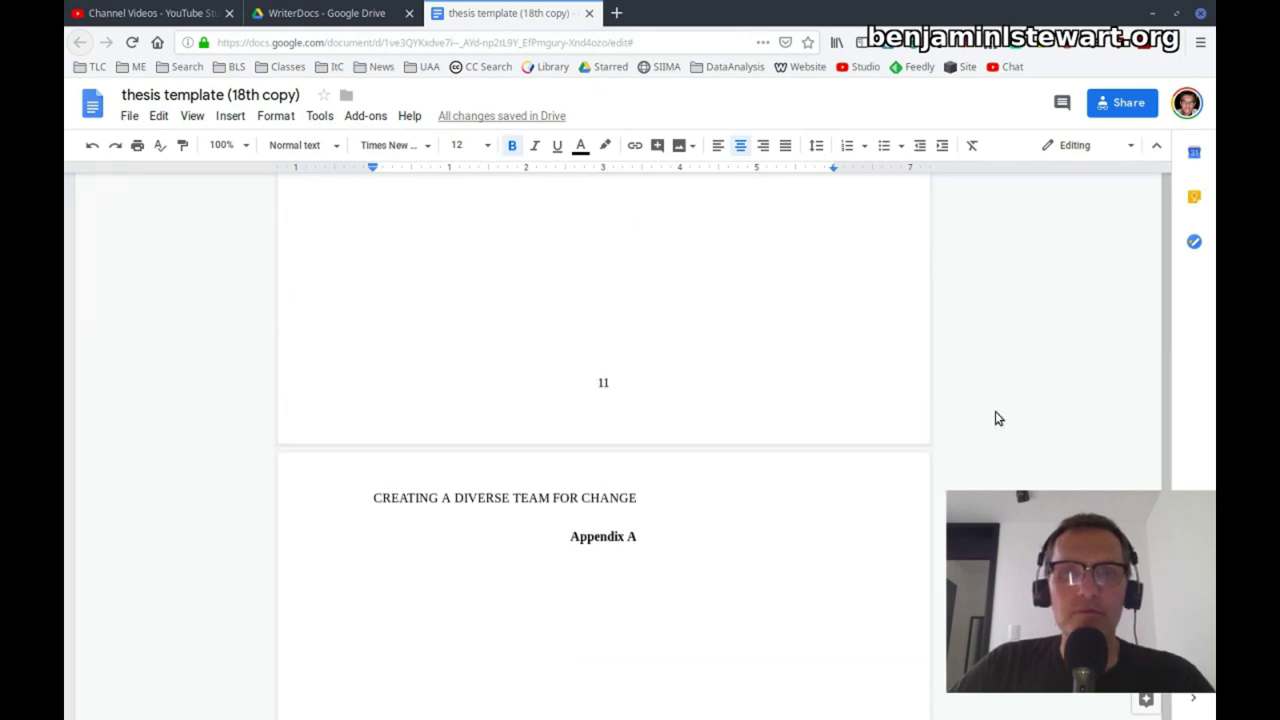
pyautogui.scroll(7, 1014, 397)
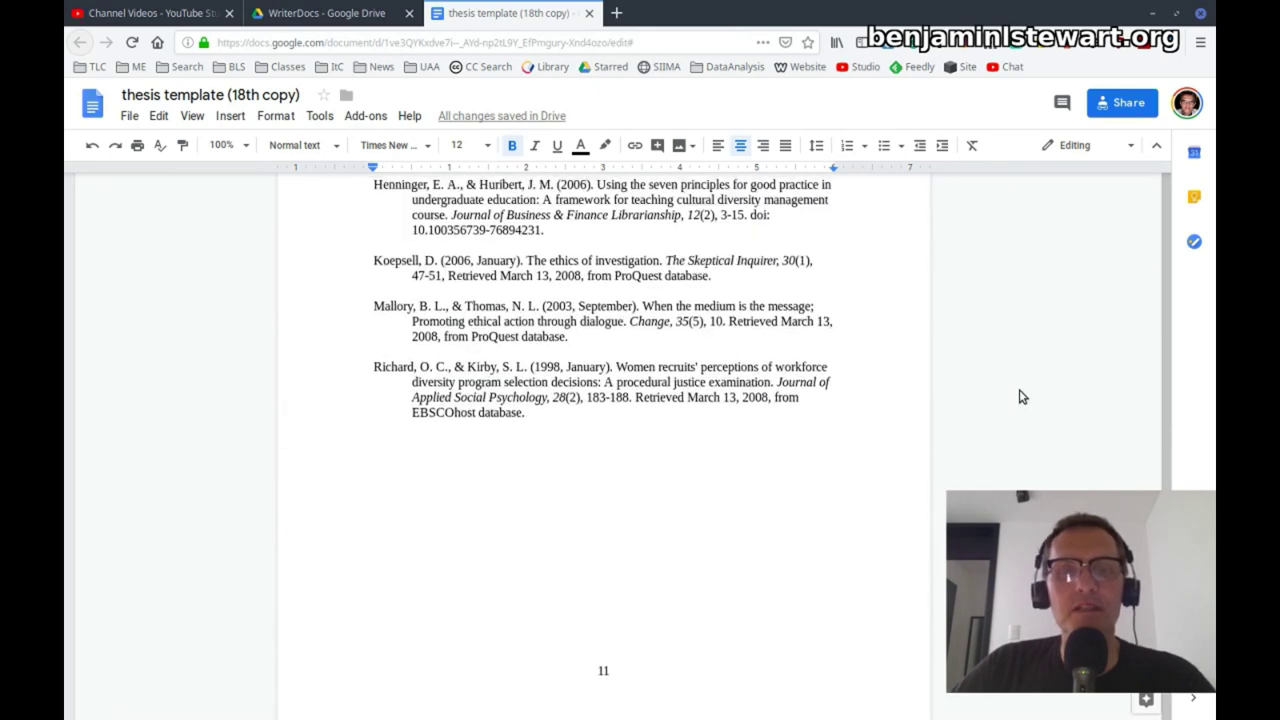
pyautogui.scroll(-5, 1022, 396)
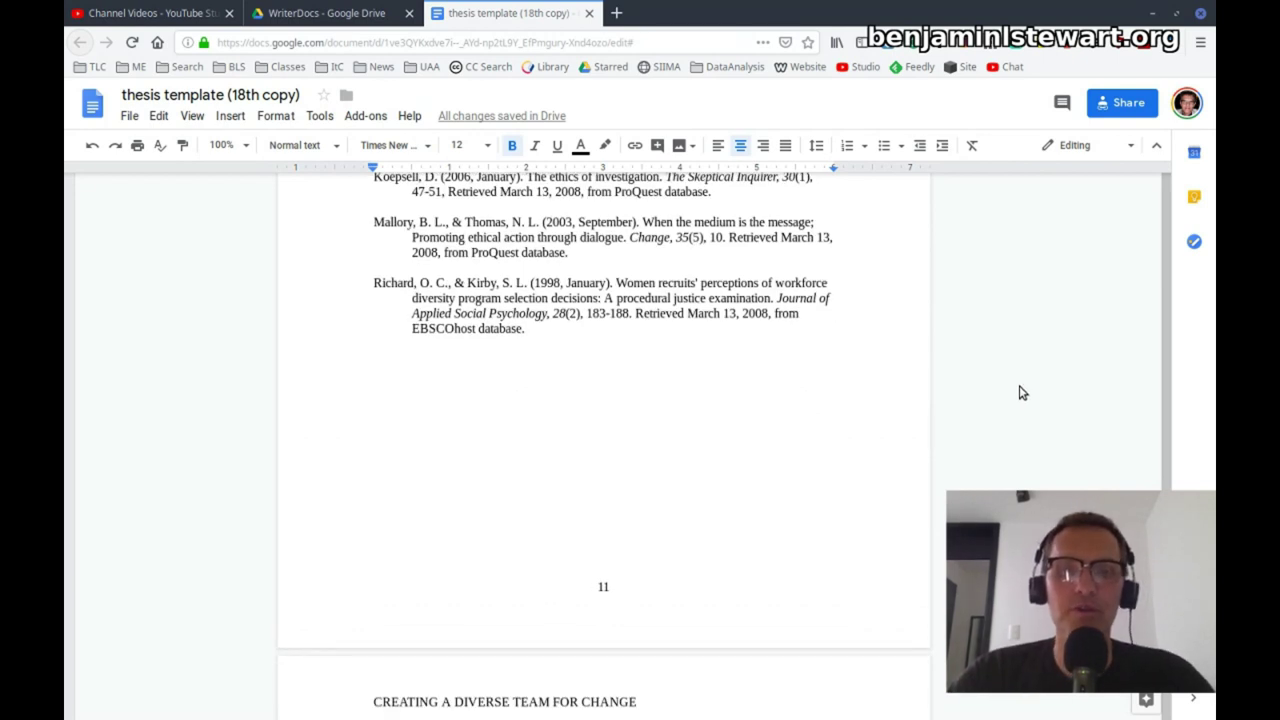
pyautogui.scroll(-7, 1050, 420)
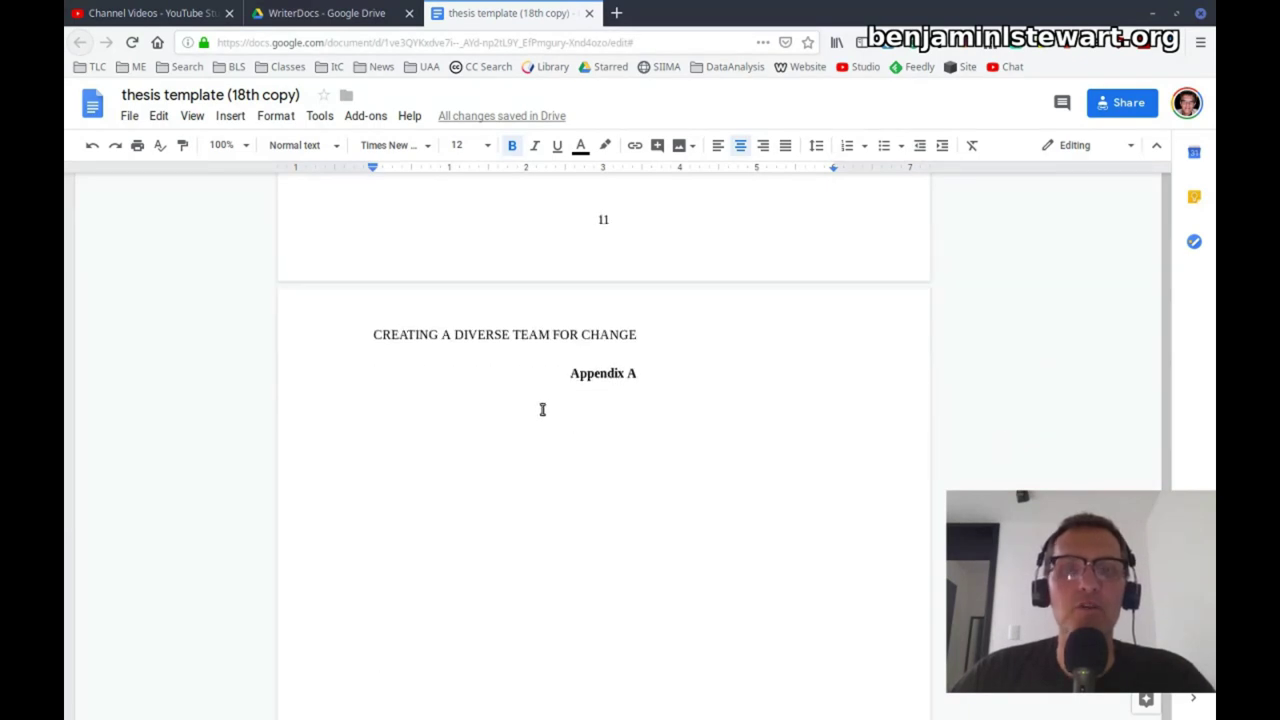
pyautogui.tripleClick(572, 373)
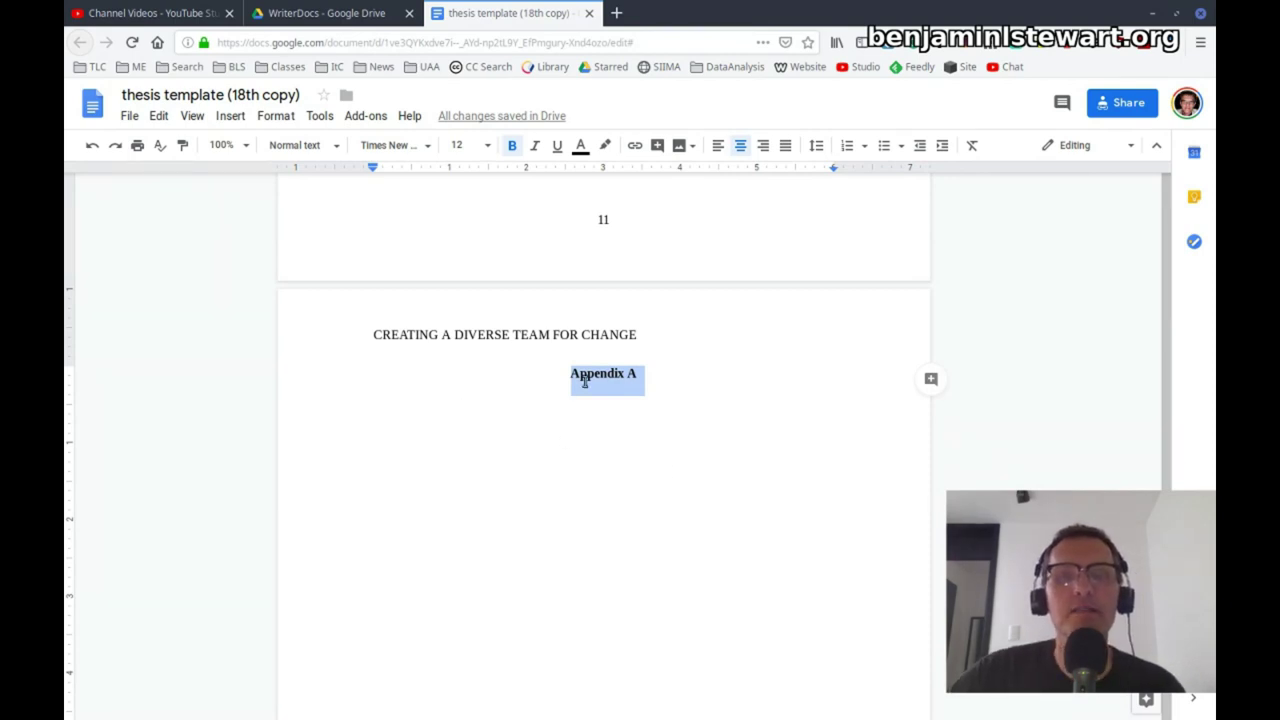
pyautogui.moveTo(585, 381); pyautogui.dragTo(648, 374)
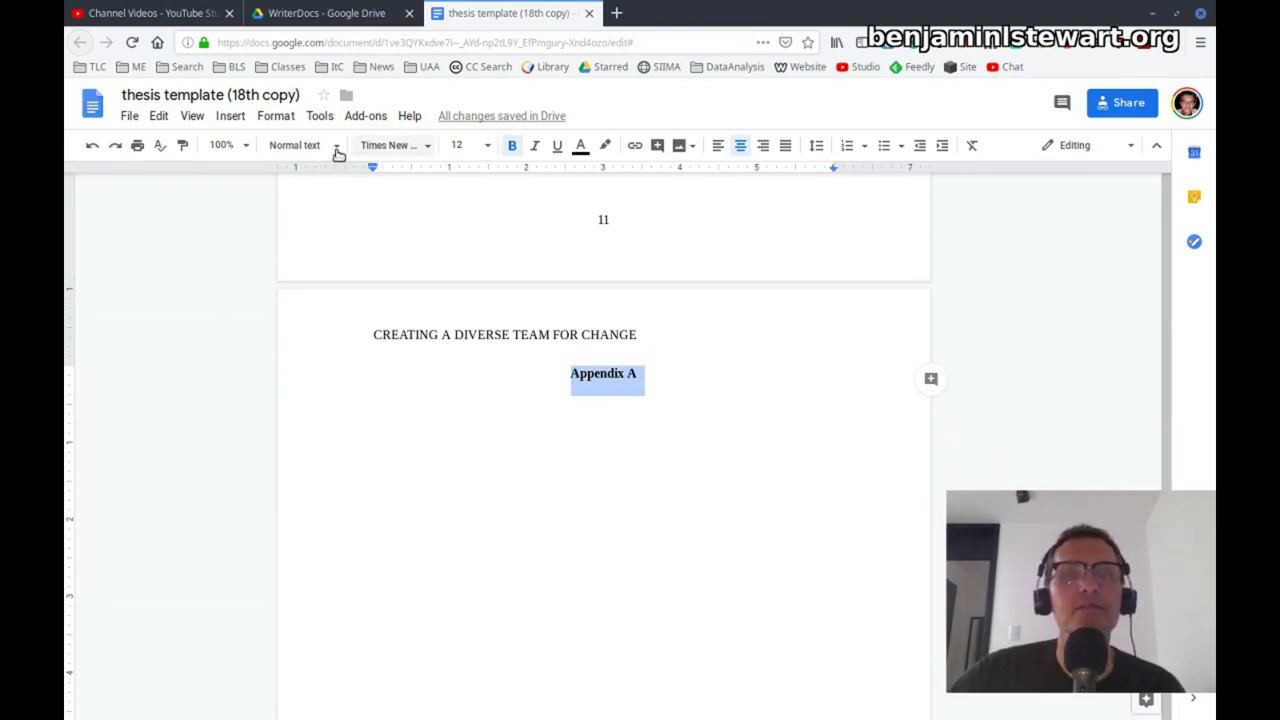
pyautogui.click(300, 147)
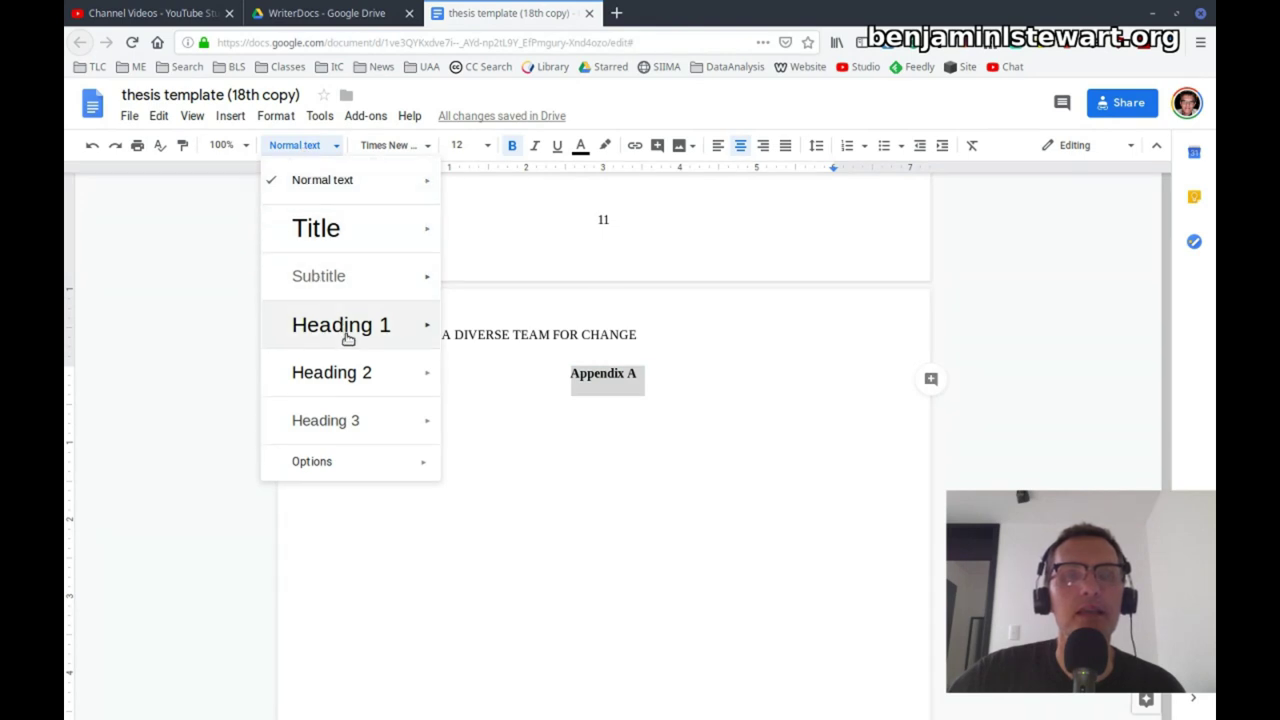
pyautogui.click(334, 148)
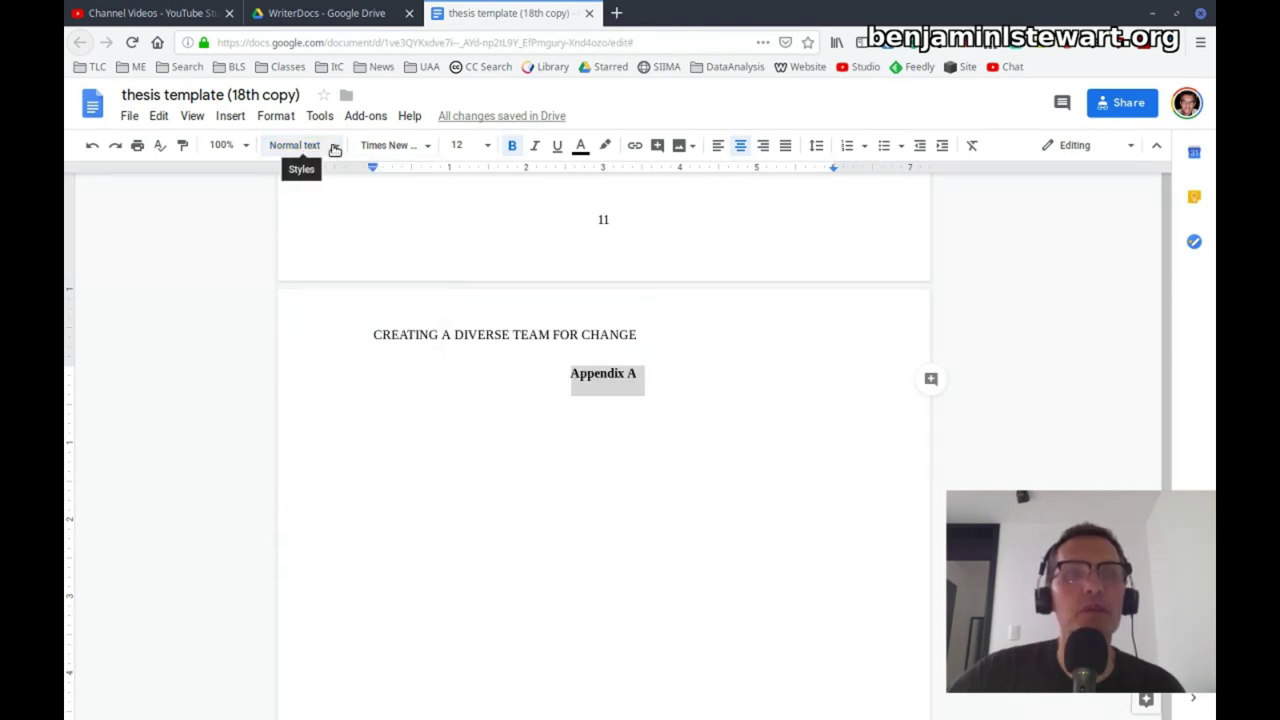
pyautogui.click(334, 148)
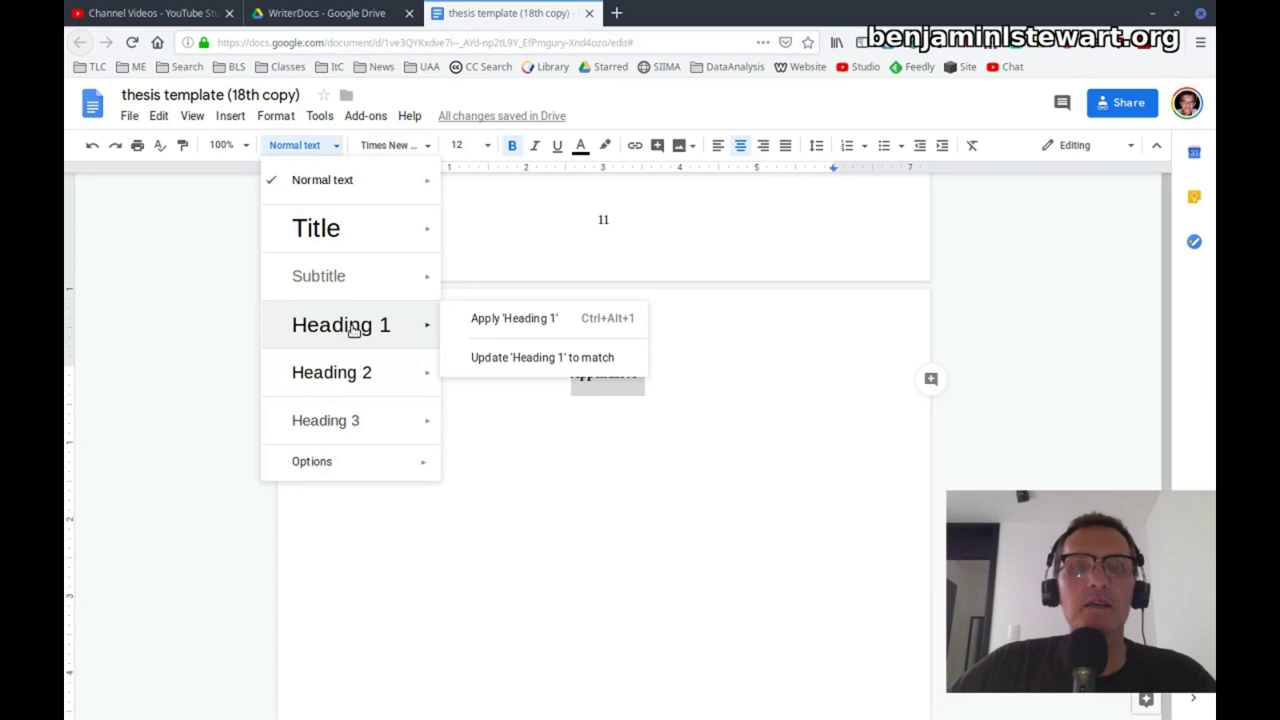
pyautogui.click(597, 385)
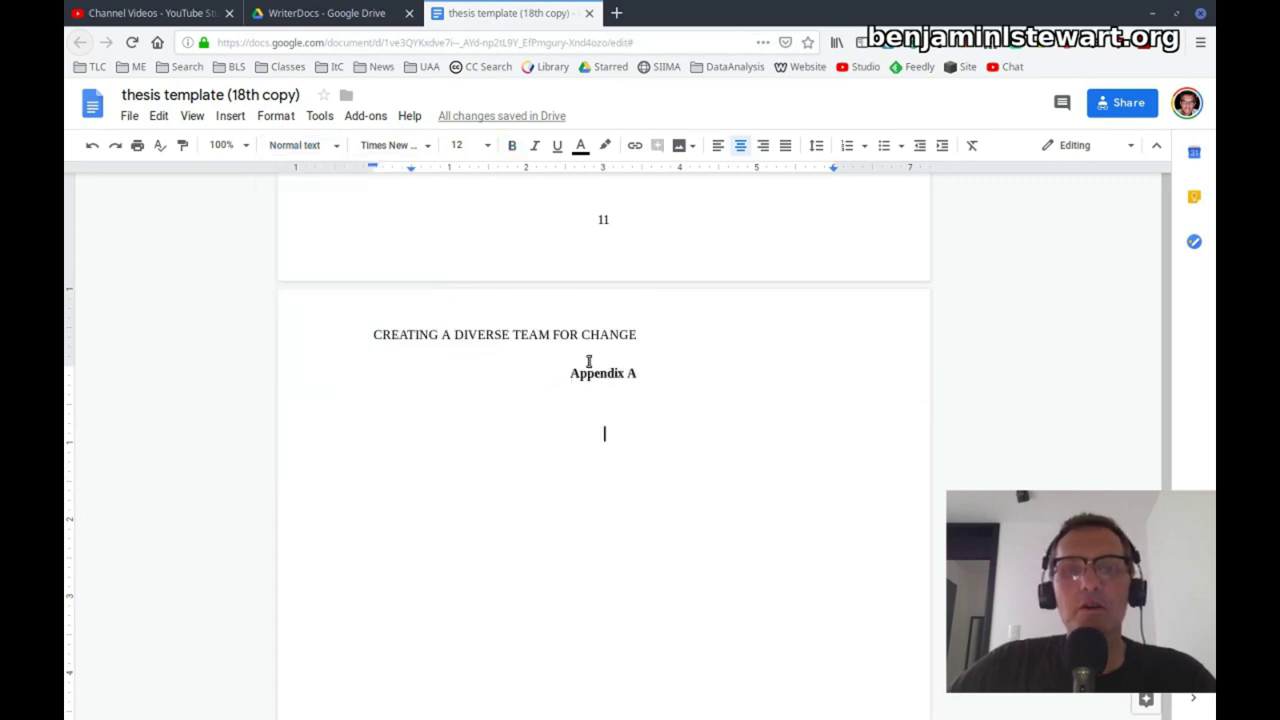
pyautogui.moveTo(570, 378); pyautogui.dragTo(656, 384)
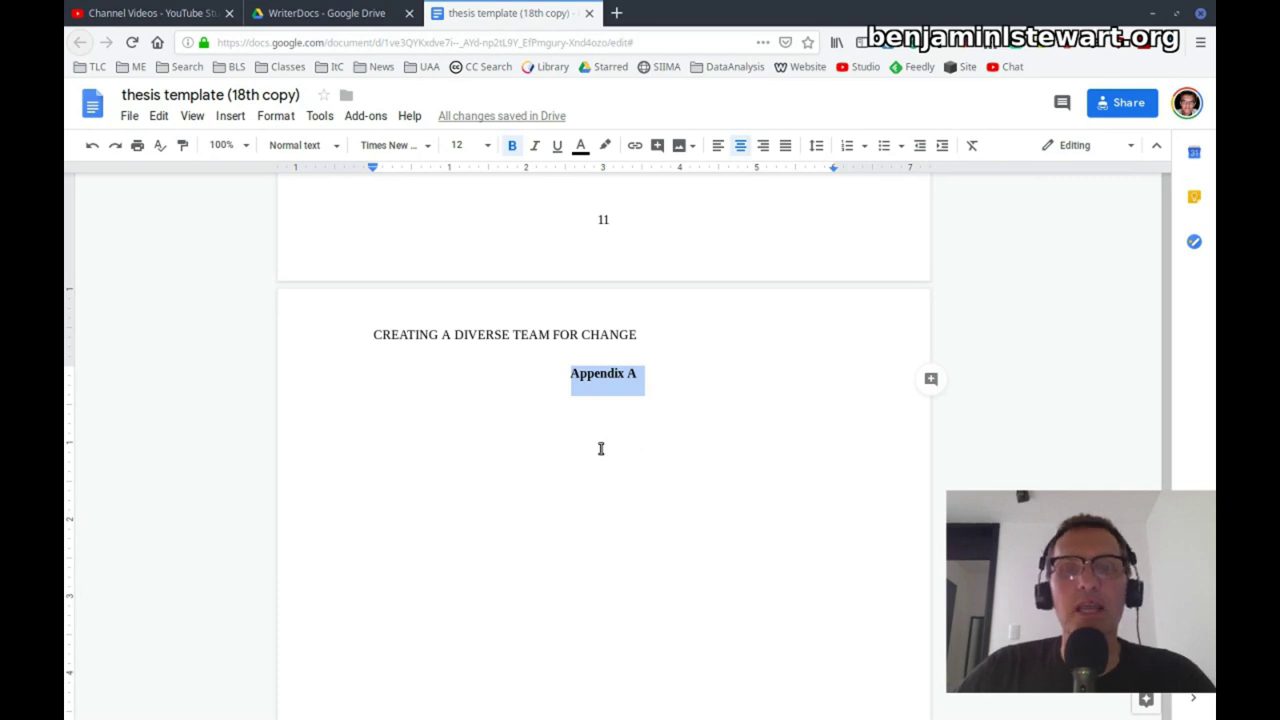
pyautogui.click(335, 150)
pyautogui.moveTo(362, 334)
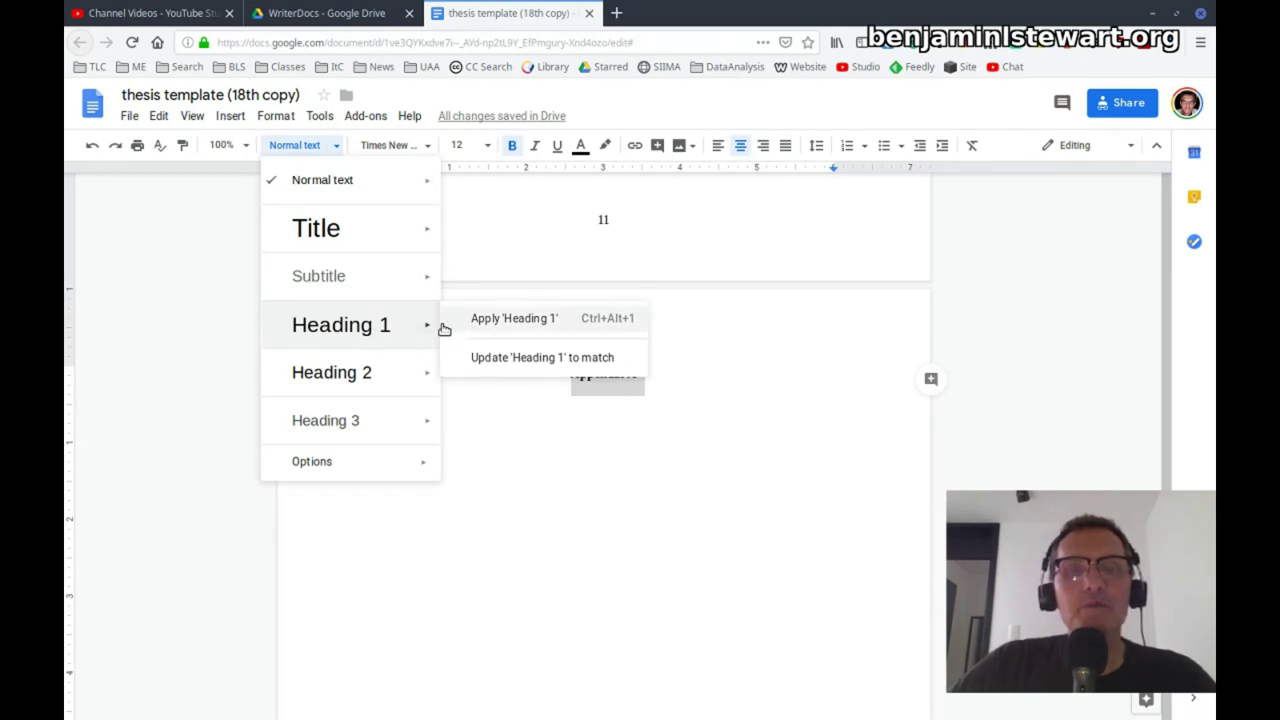
pyautogui.click(592, 404)
pyautogui.moveTo(566, 374); pyautogui.dragTo(657, 375)
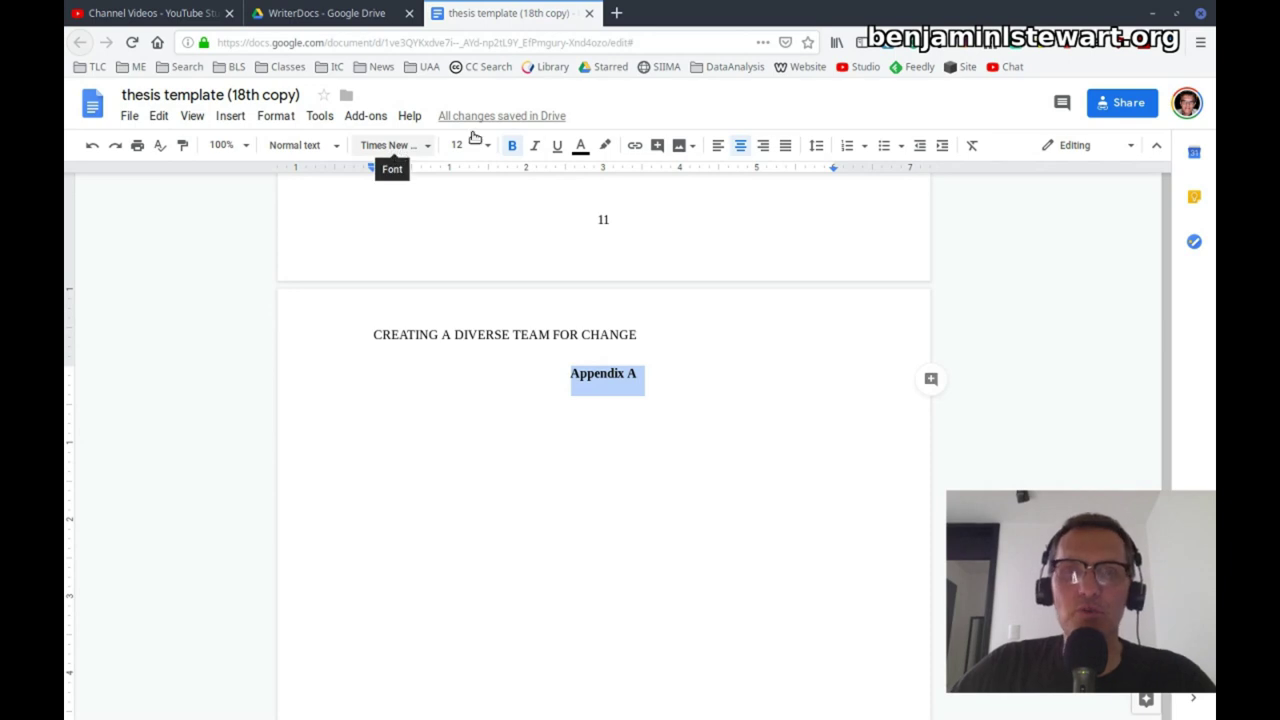
# - Update Heading 1 to match the Appendix A formatting
pyautogui.click(300, 146)
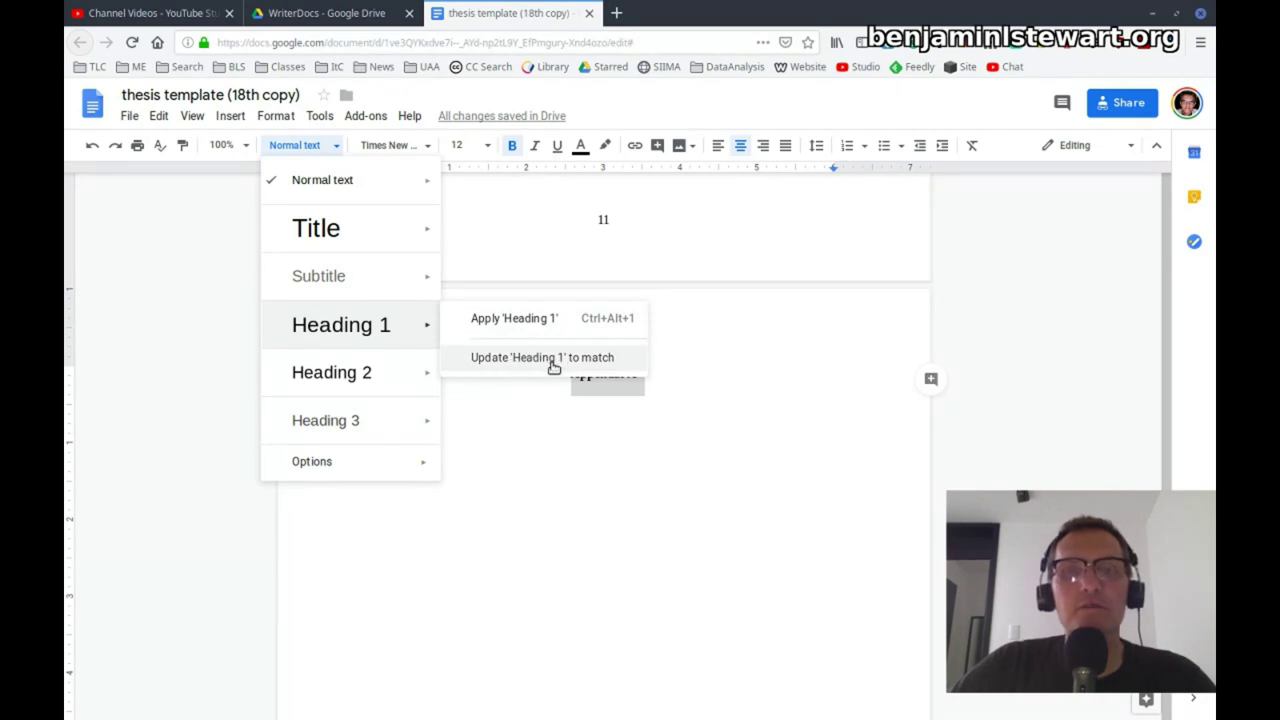
pyautogui.click(537, 358)
pyautogui.click(537, 361)
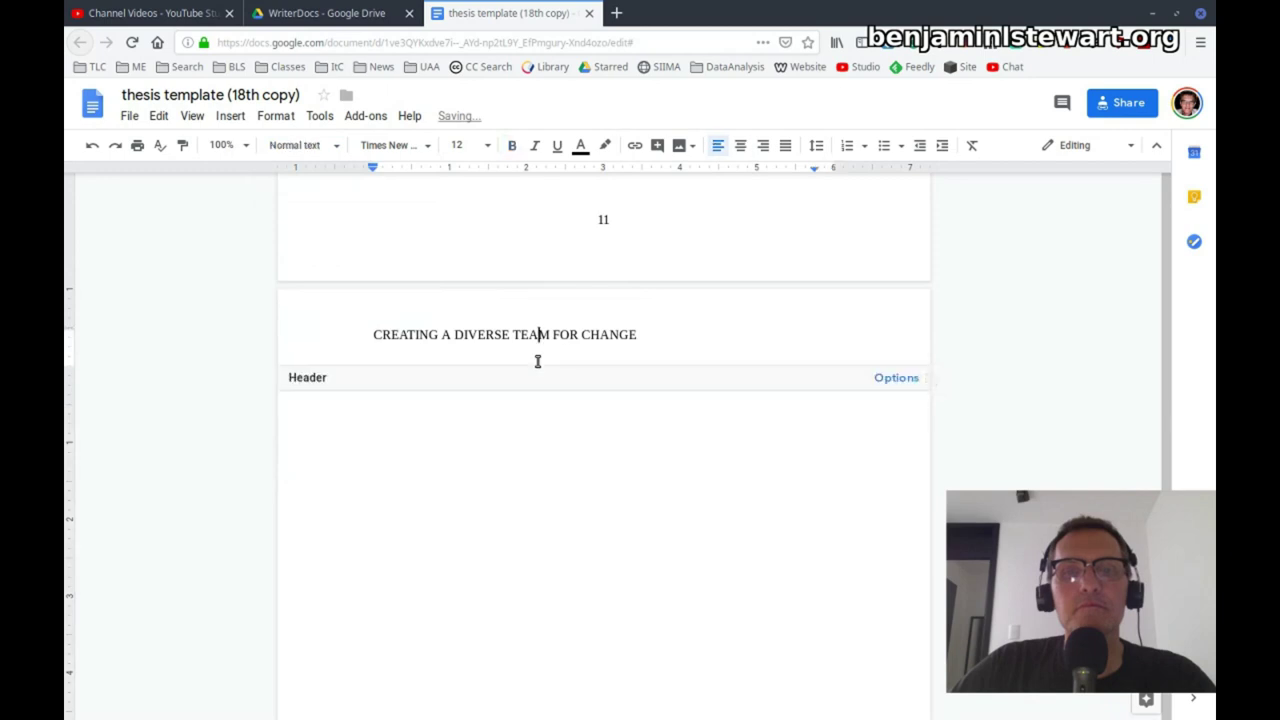
# - Return to the page body and select the Appendix A heading, leaving its paragraph style unchanged
pyautogui.click(592, 462)
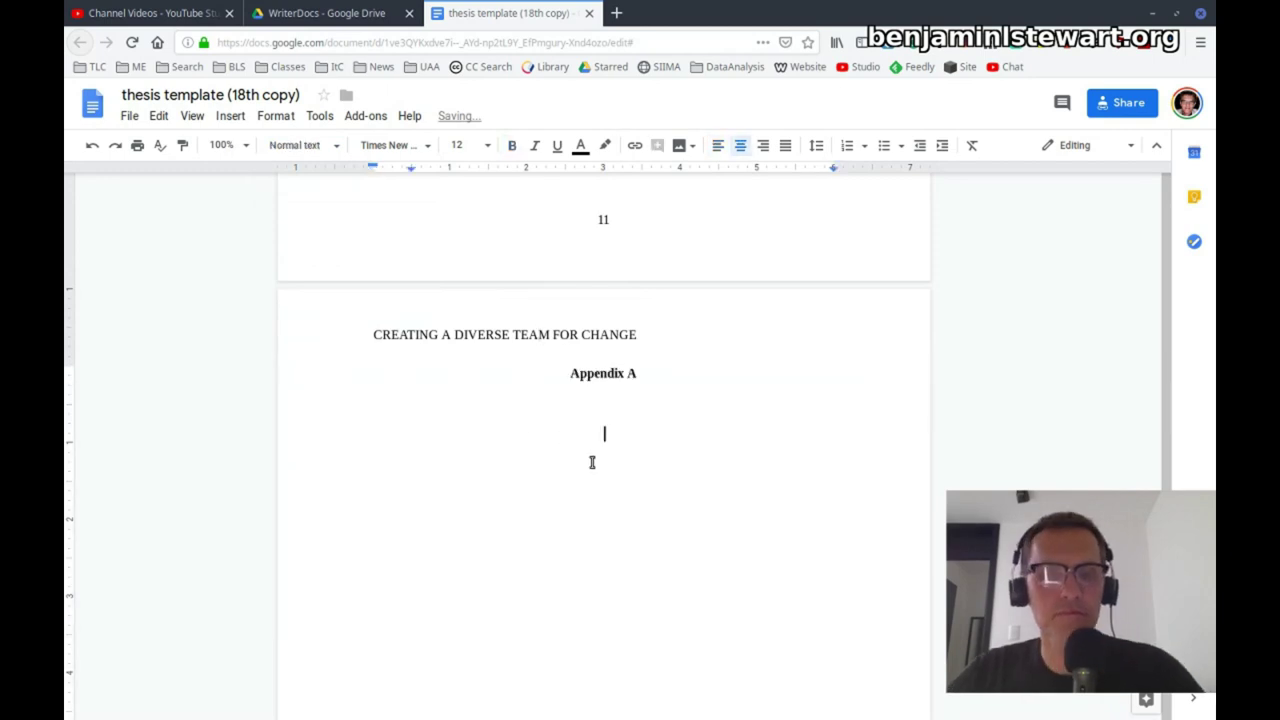
pyautogui.tripleClick(596, 380)
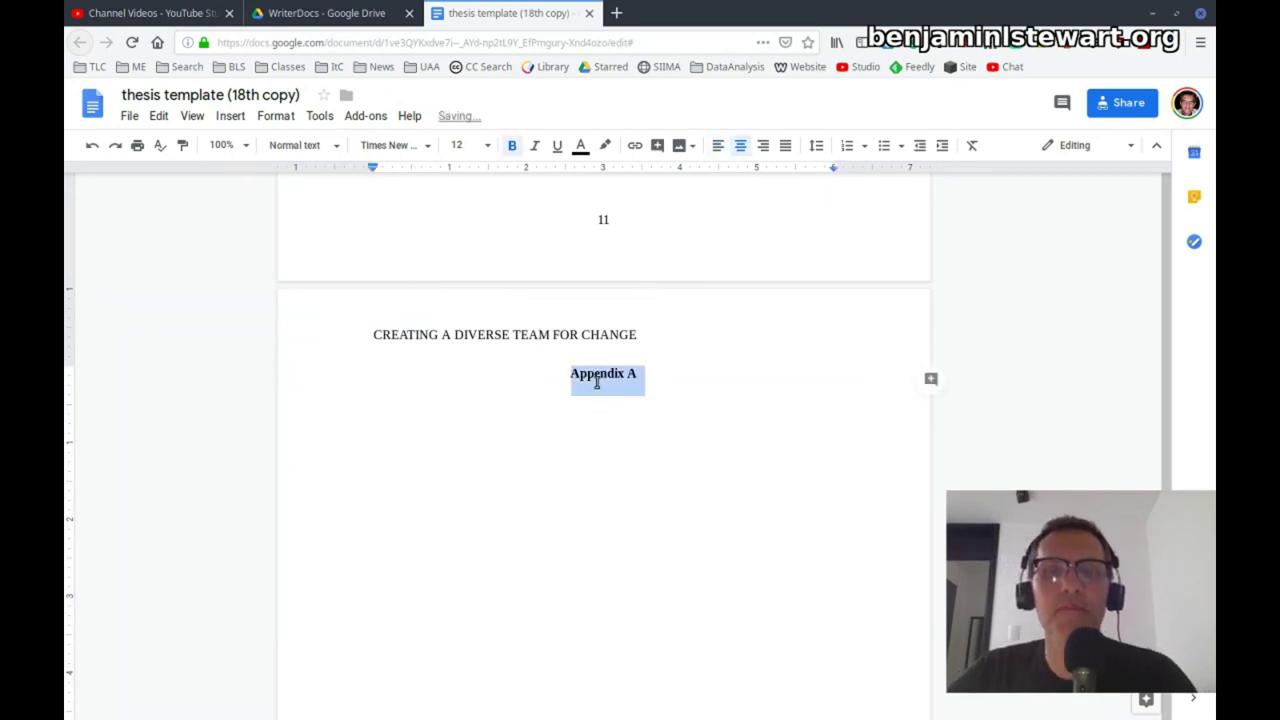
pyautogui.click(562, 410)
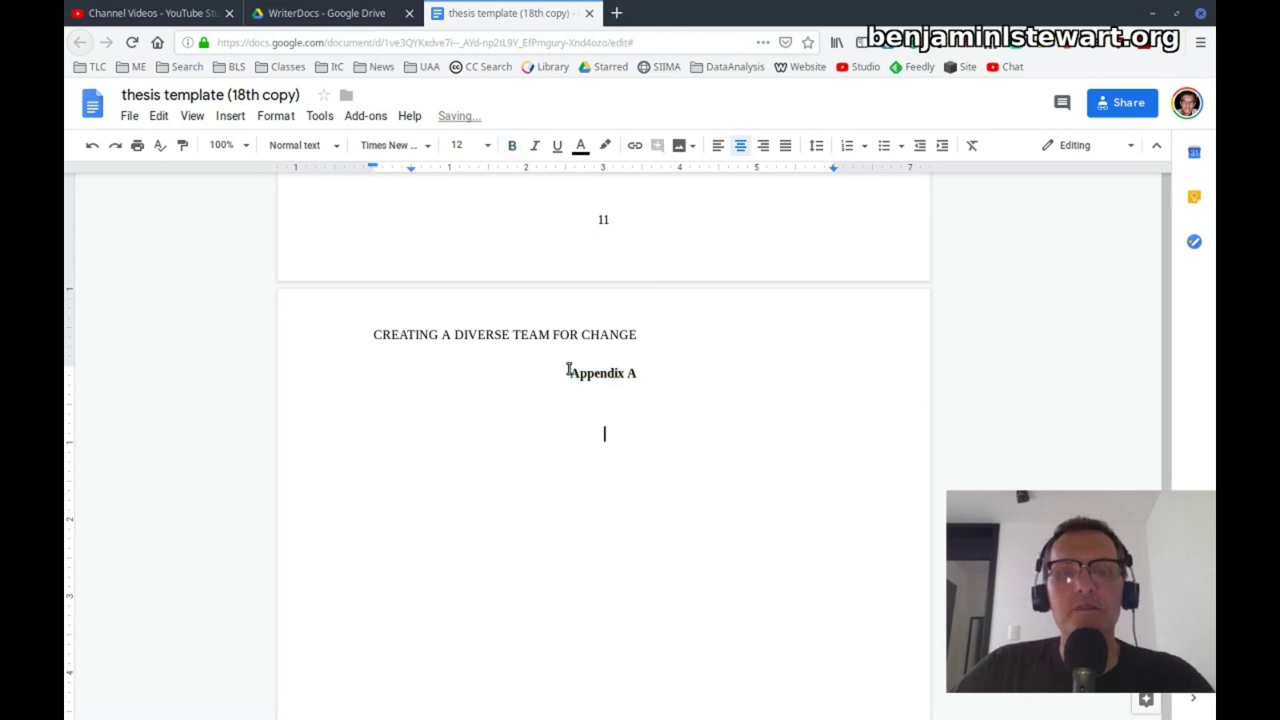
pyautogui.moveTo(571, 376); pyautogui.dragTo(643, 371)
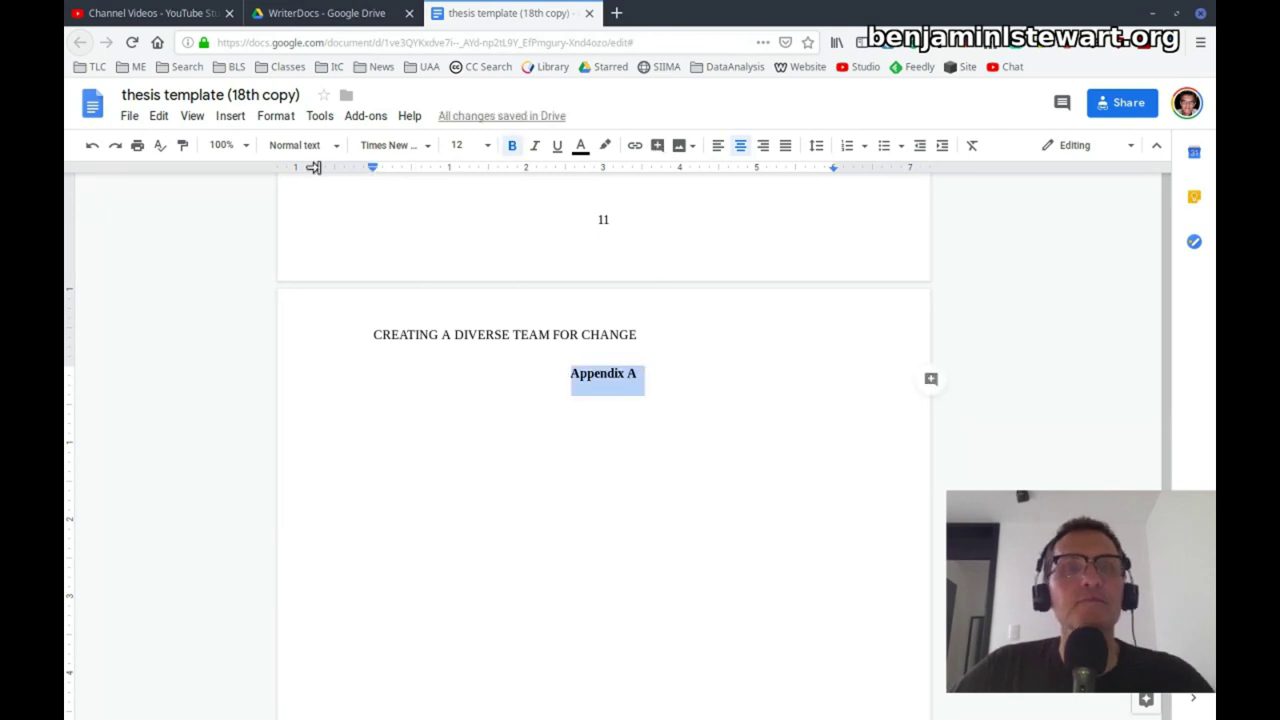
pyautogui.click(338, 147)
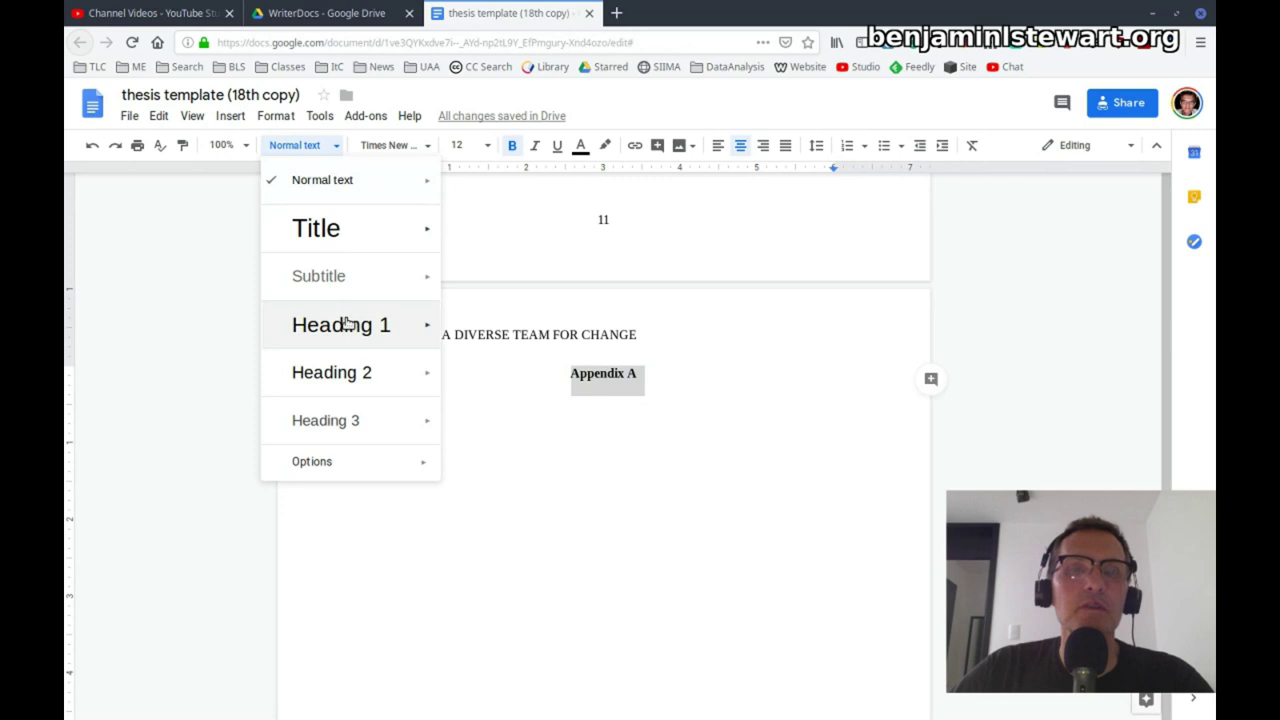
pyautogui.moveTo(444, 330)
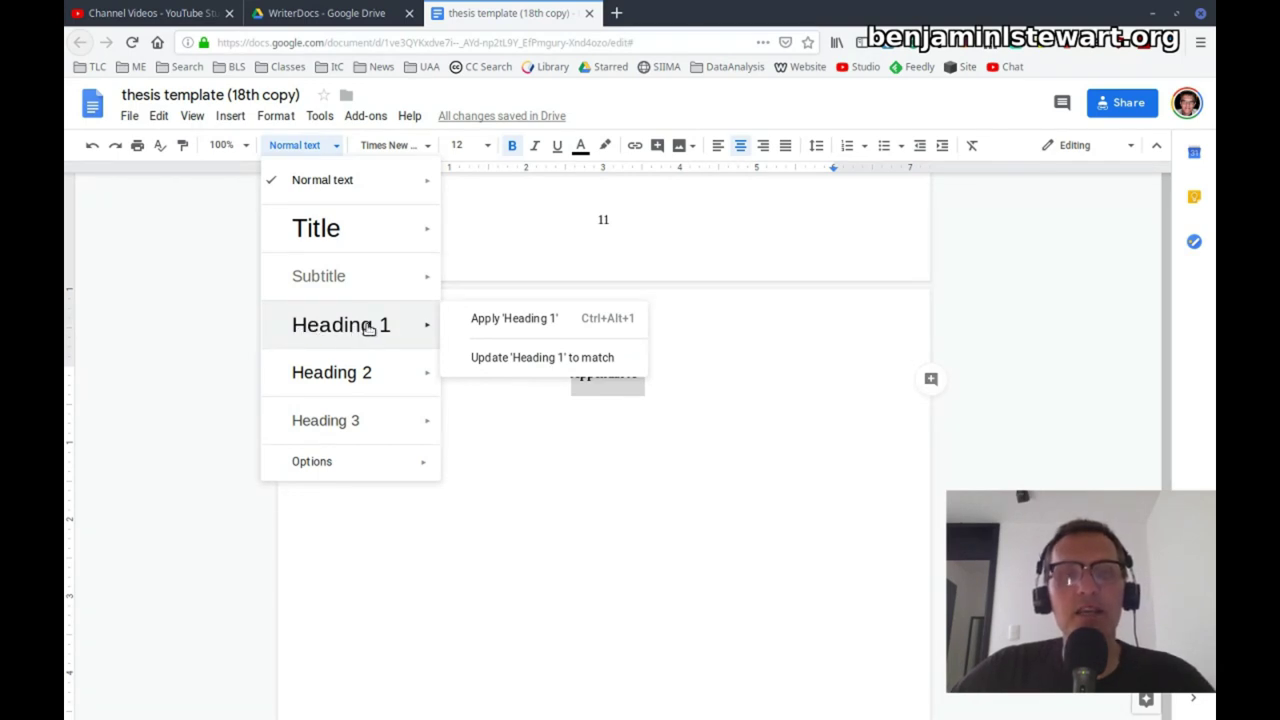
pyautogui.click(649, 400)
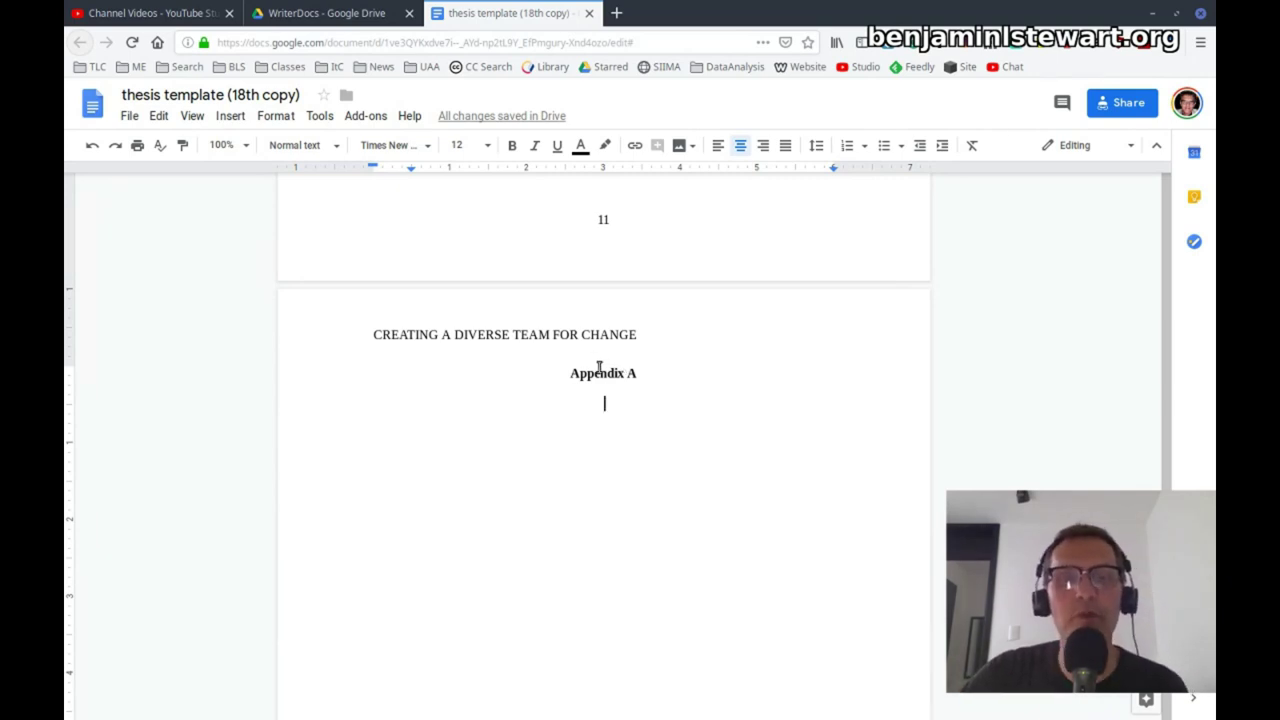
# - Adjust the paragraph indent, then start a new blank line after Appendix A
pyautogui.click(600, 372)
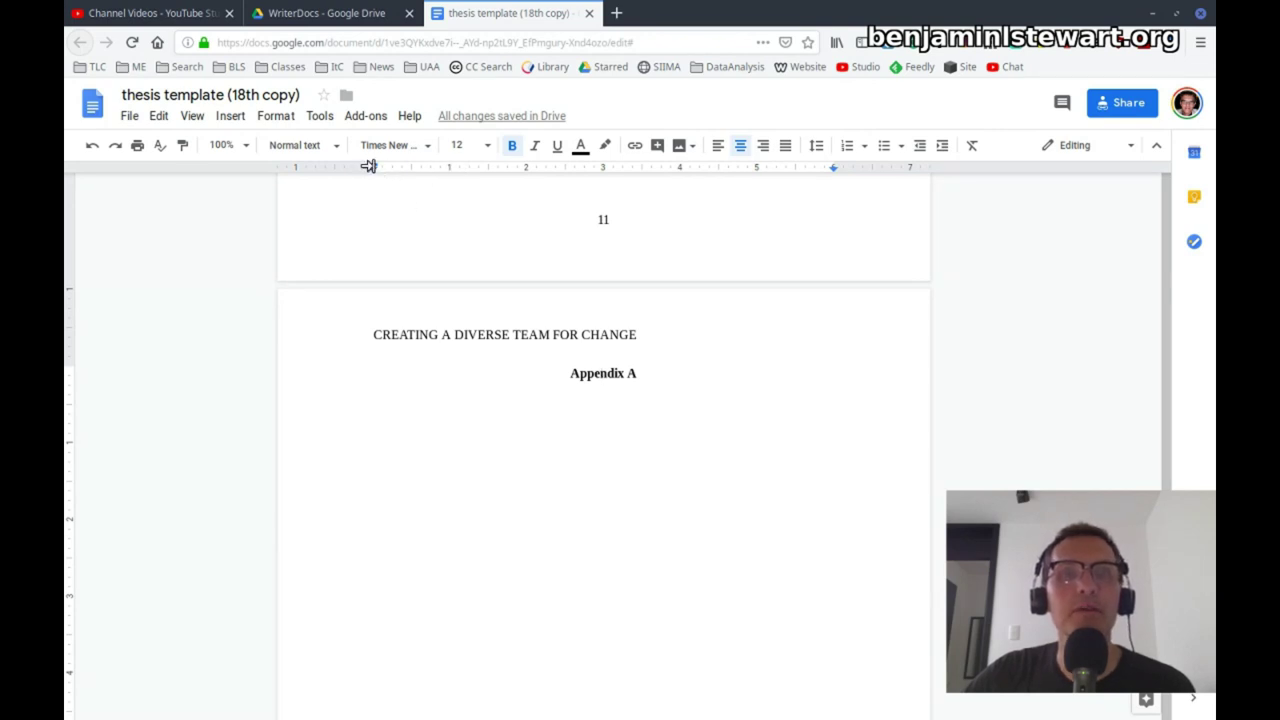
pyautogui.moveTo(370, 167)
pyautogui.mouseDown()
pyautogui.moveTo(413, 174)
pyautogui.moveTo(380, 171)
pyautogui.moveTo(394, 171)
pyautogui.mouseUp()
pyautogui.moveTo(460, 245)
pyautogui.mouseDown()
pyautogui.moveTo(397, 217)
pyautogui.moveTo(406, 200)
pyautogui.moveTo(372, 180)
pyautogui.mouseUp()
pyautogui.click(585, 376)
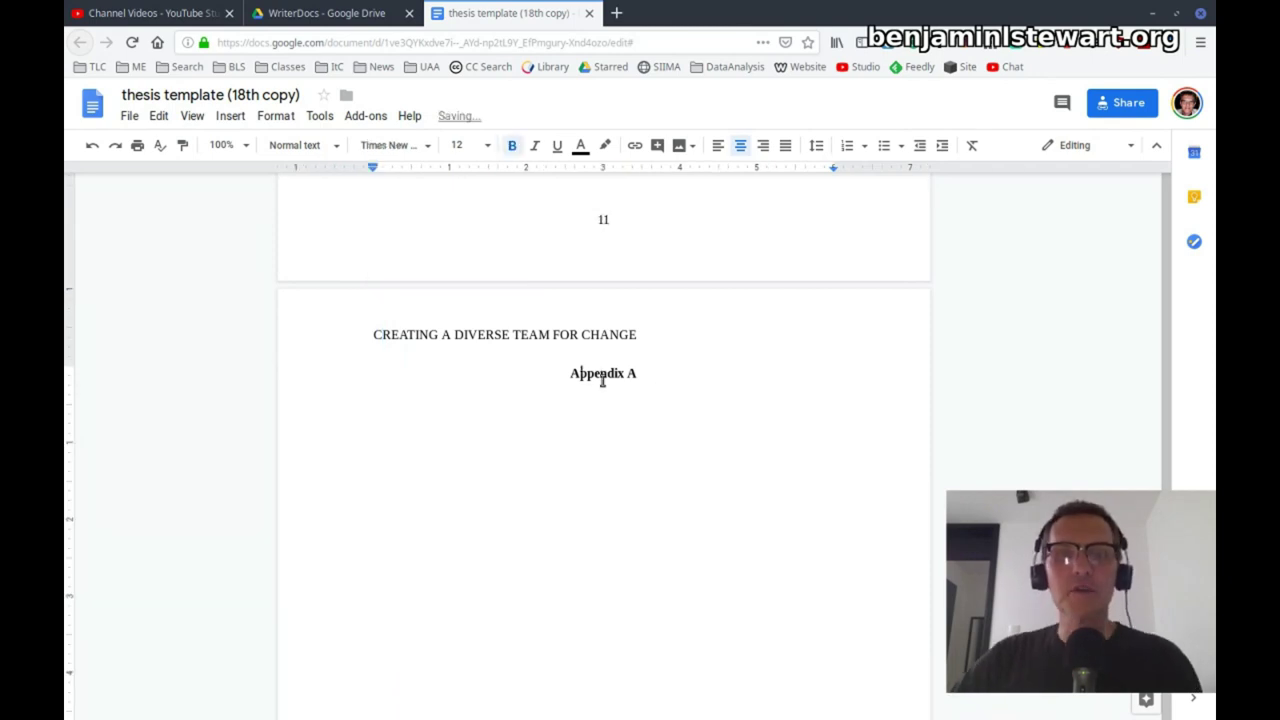
pyautogui.click(657, 374)
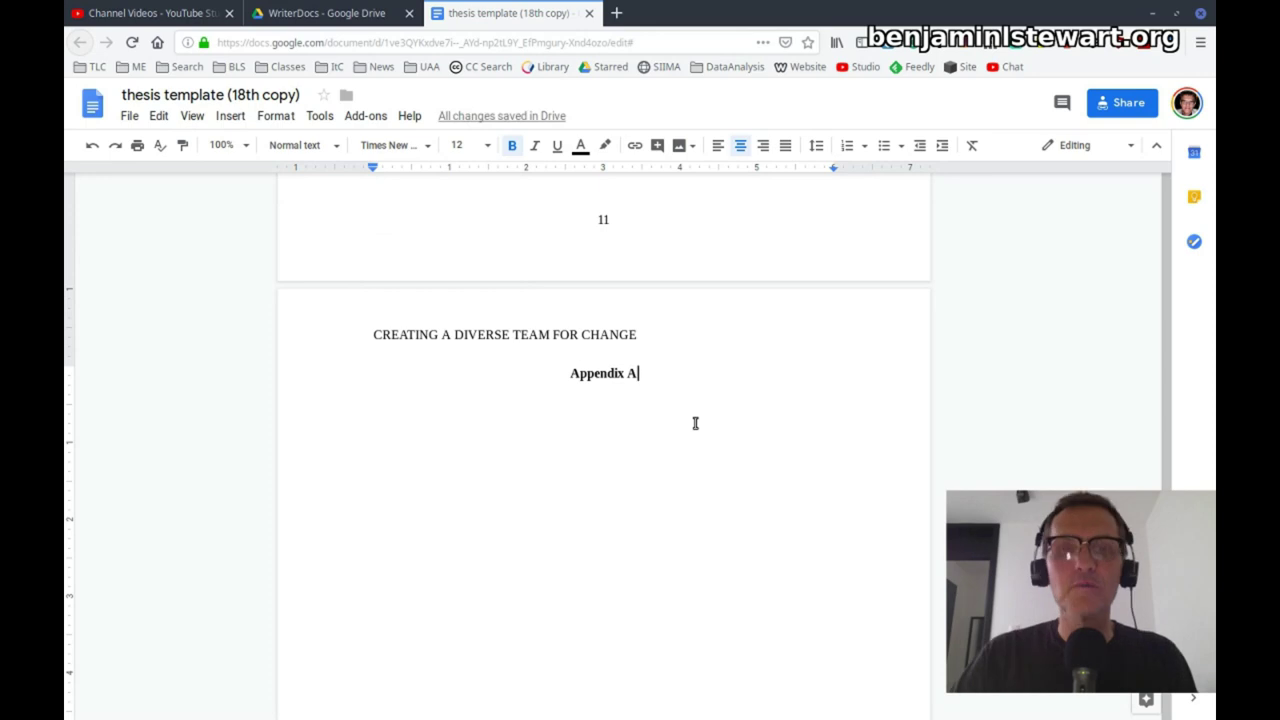
pyautogui.press('Return')
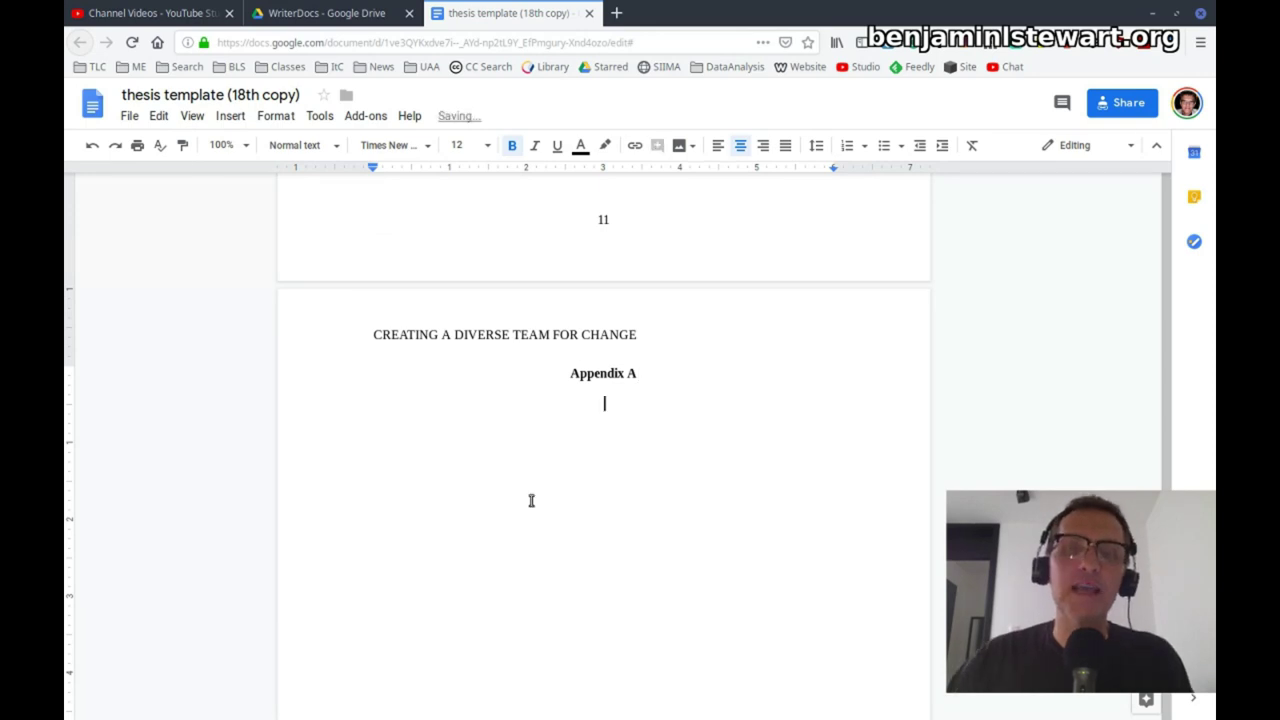
# - Add a left-aligned 'Student Questionnaire' line beneath Appendix A
pyautogui.click(716, 146)
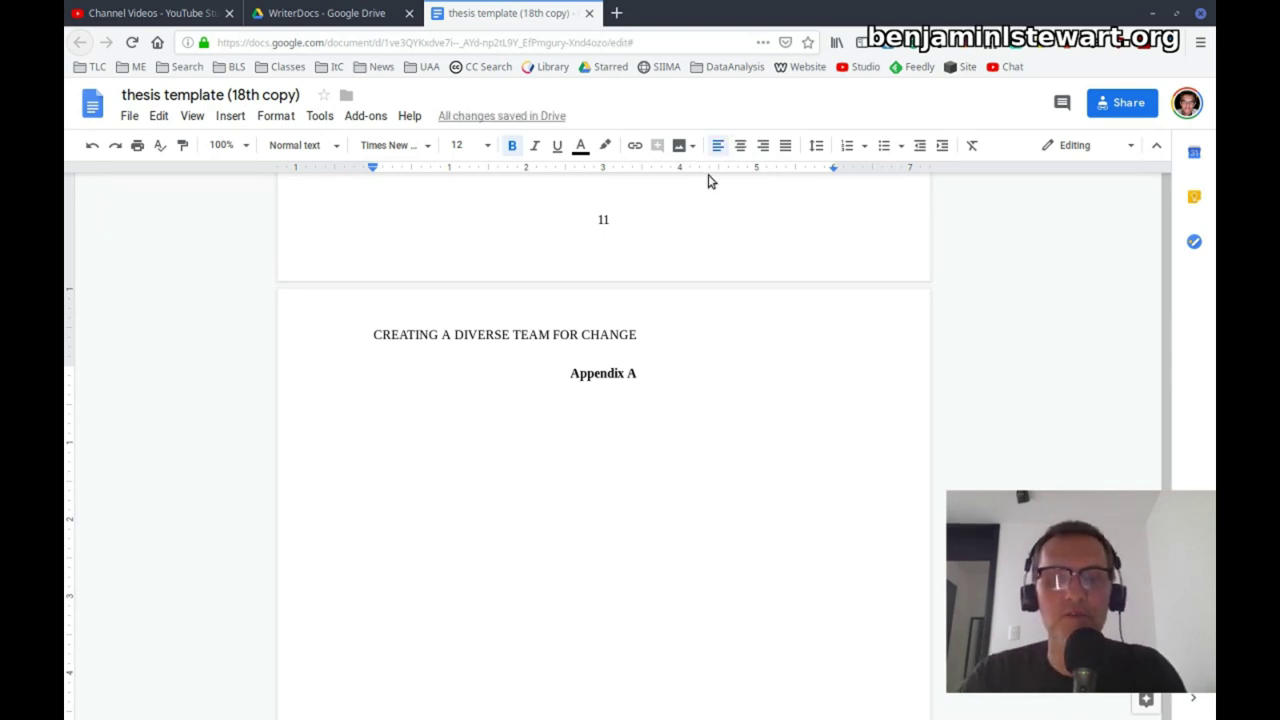
pyautogui.write('S')
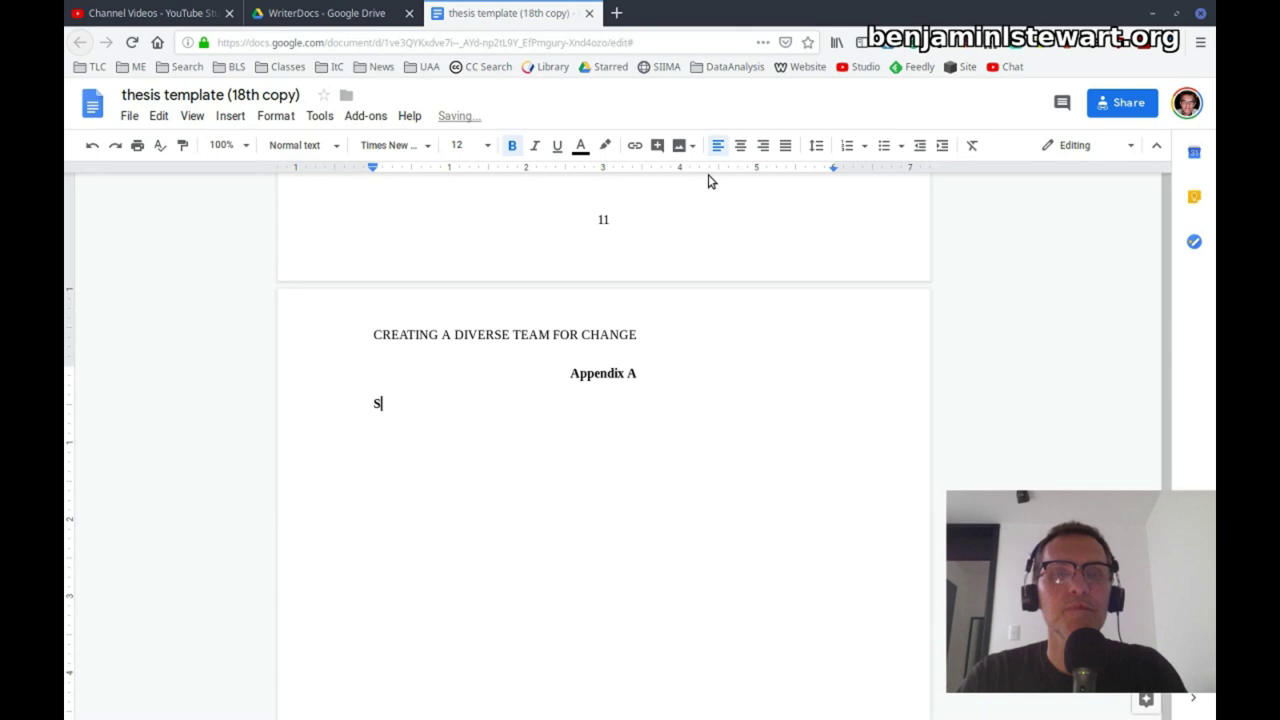
pyautogui.write('tudent Que')
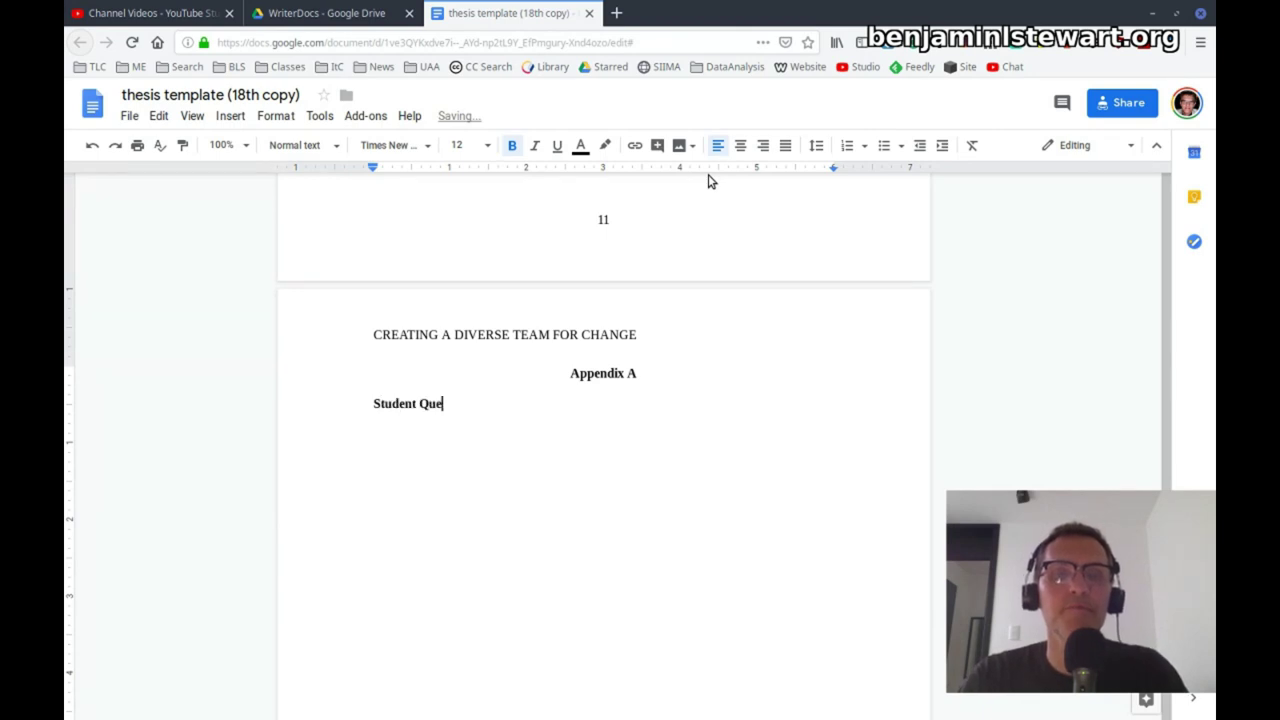
pyautogui.write('stionnaire')
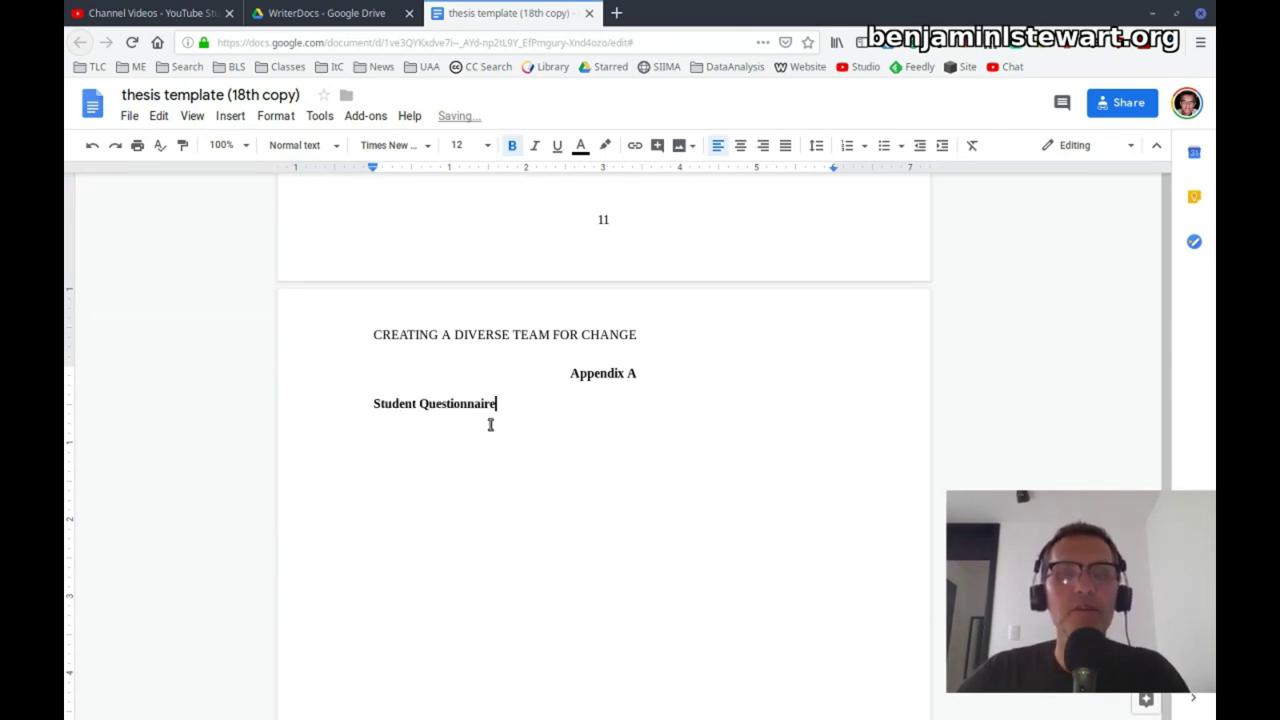
pyautogui.click(374, 404)
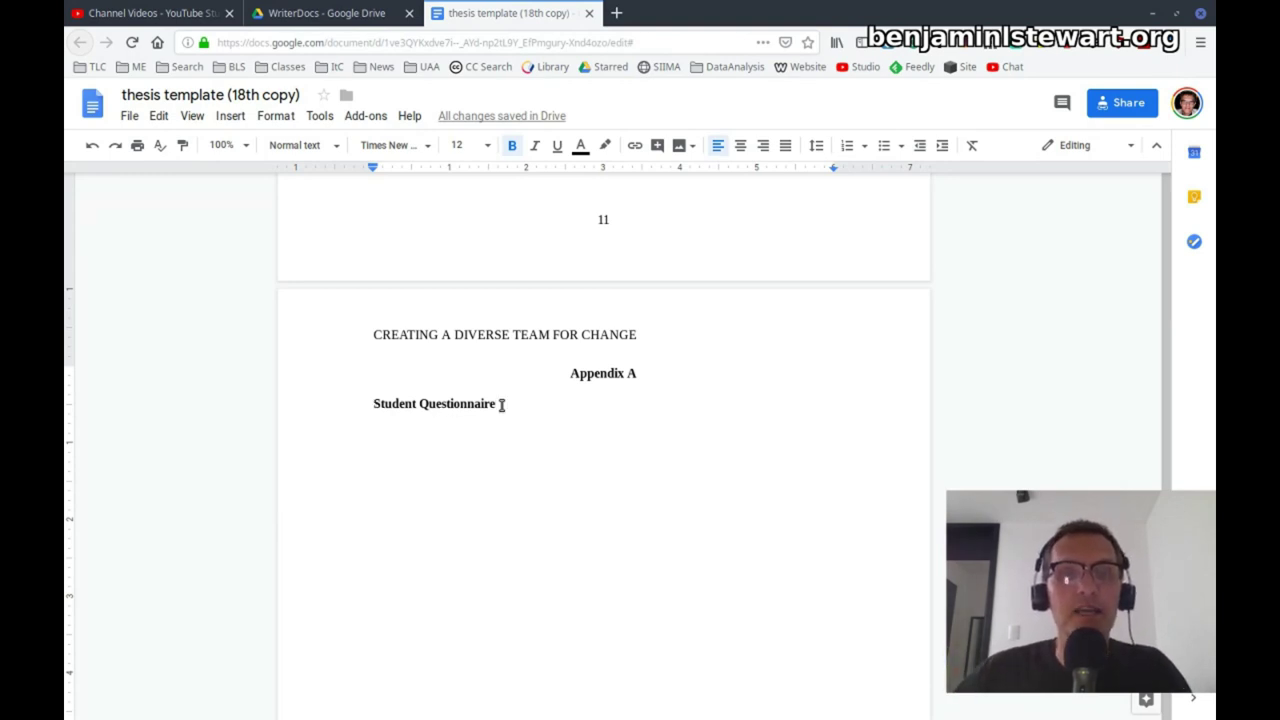
# - Select both the Appendix A and Student Questionnaire lines and check the line spacing options
pyautogui.click(583, 379)
pyautogui.moveTo(585, 384); pyautogui.dragTo(593, 414)
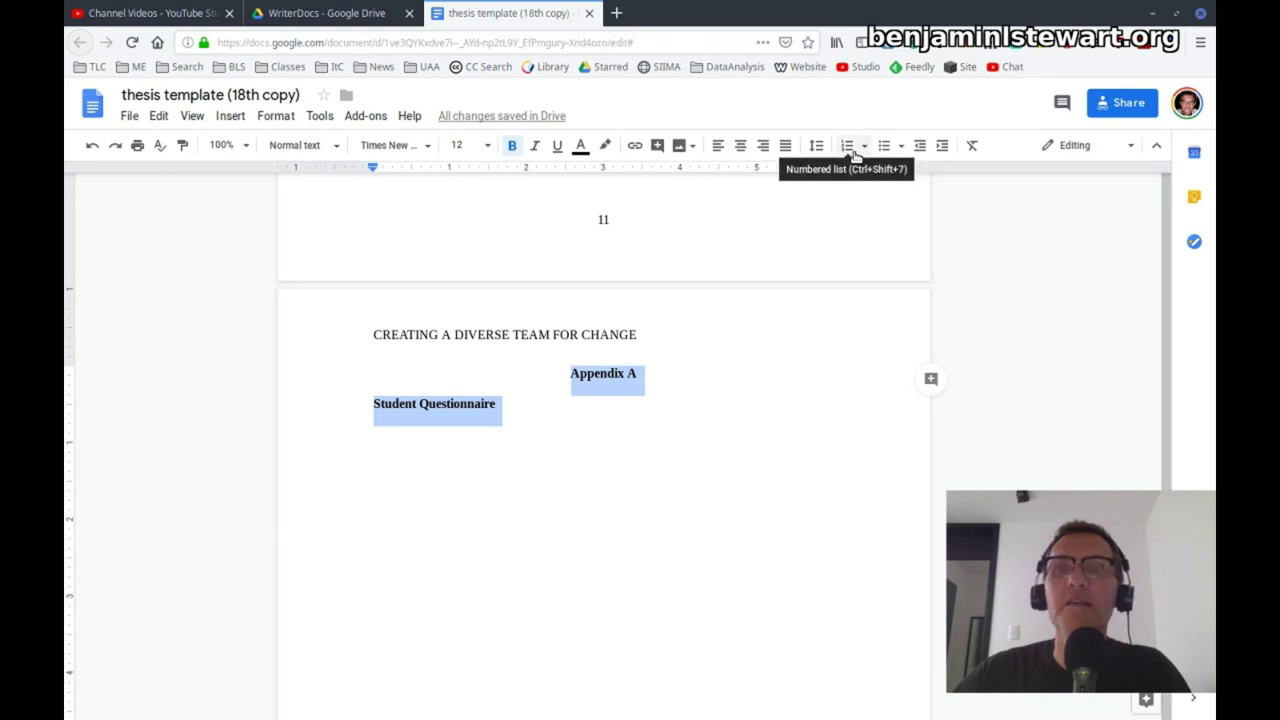
pyautogui.click(816, 147)
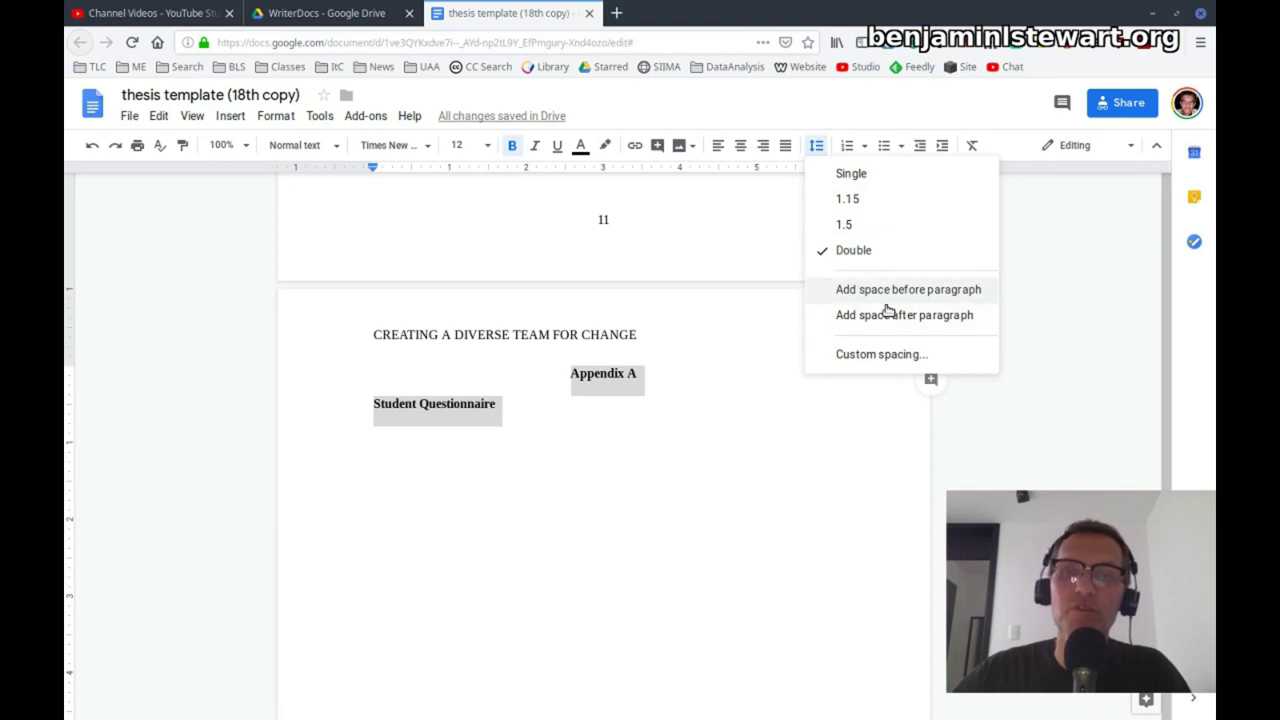
# - Select 'Student Questionnaire' and update Heading 2 to match its formatting
pyautogui.click(408, 423)
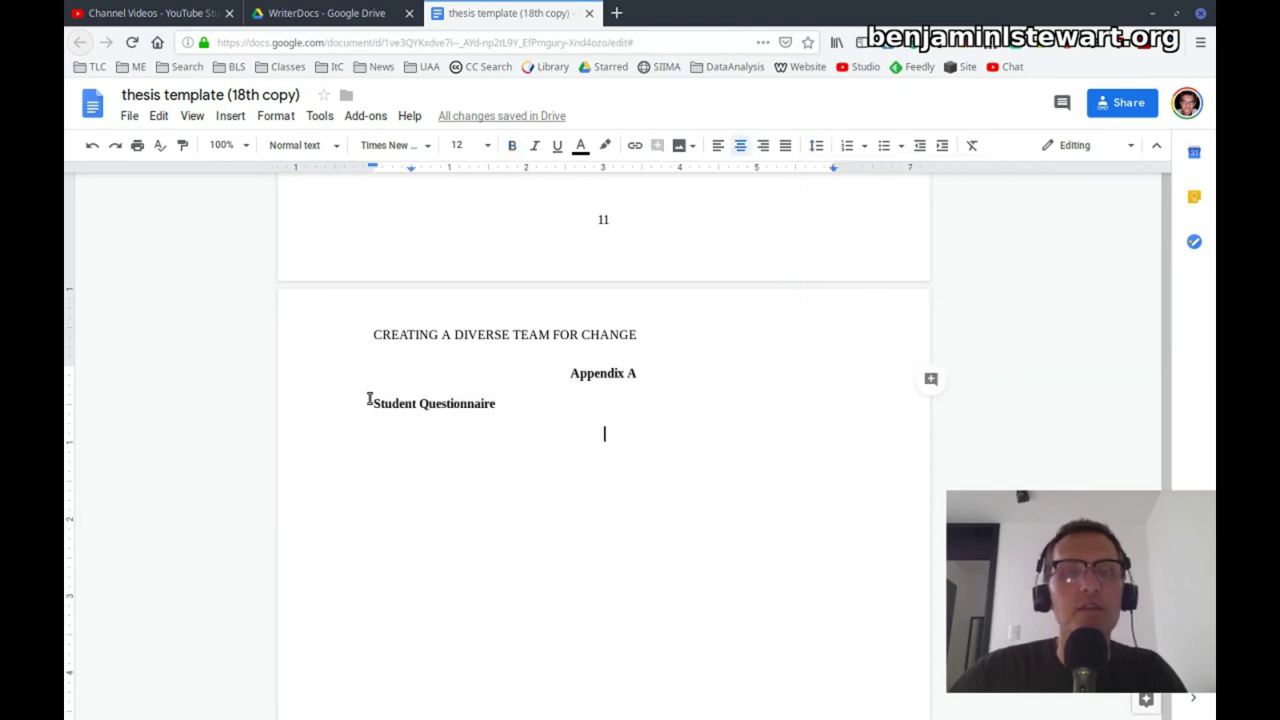
pyautogui.moveTo(371, 401); pyautogui.dragTo(494, 414)
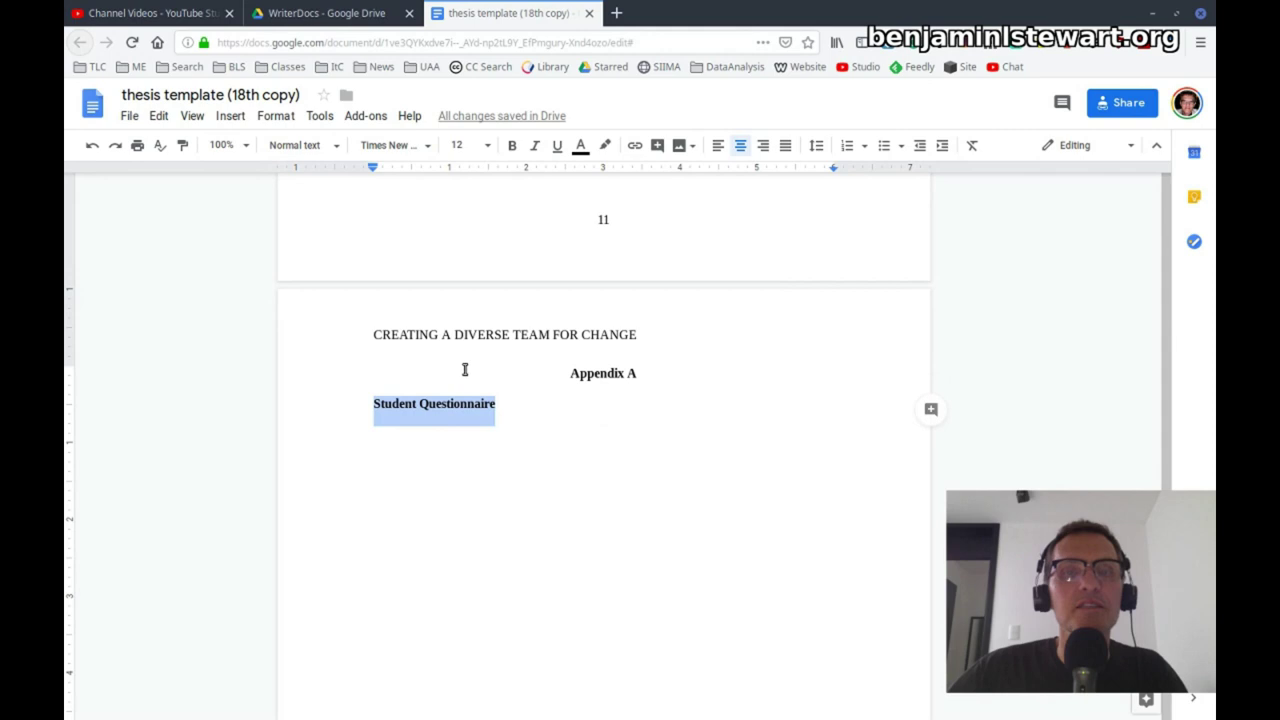
pyautogui.click(331, 148)
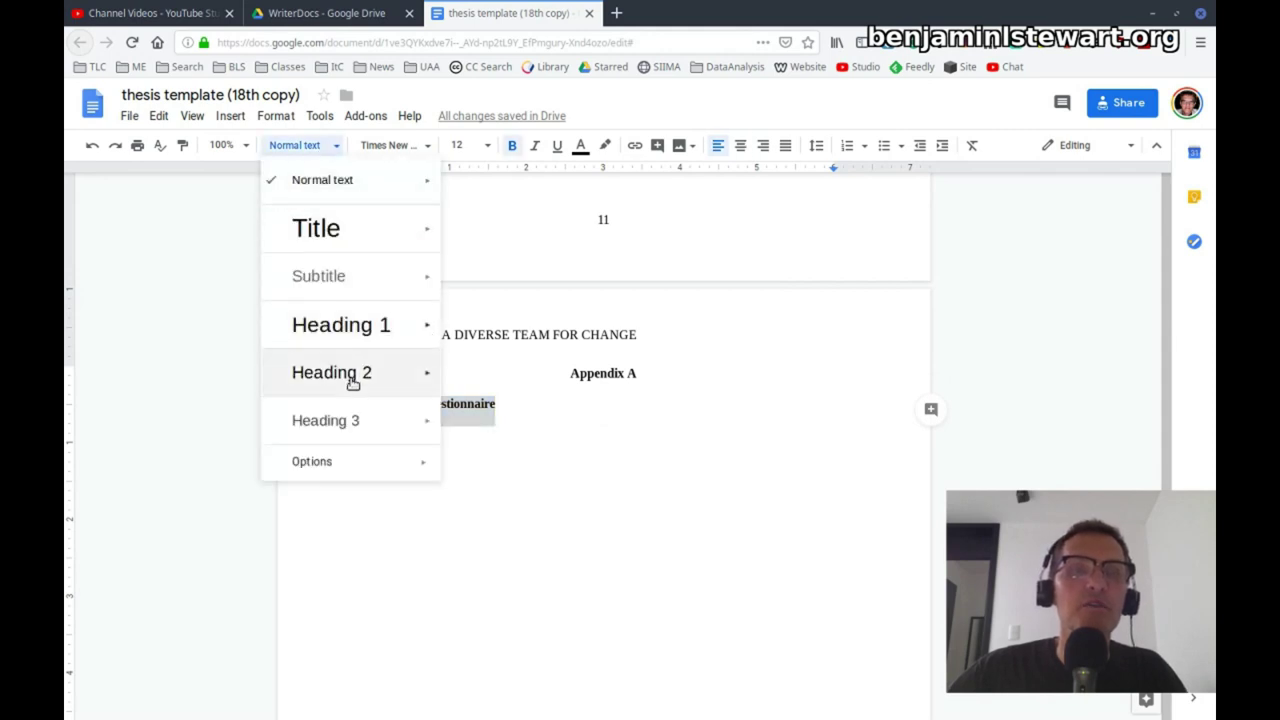
pyautogui.moveTo(351, 382)
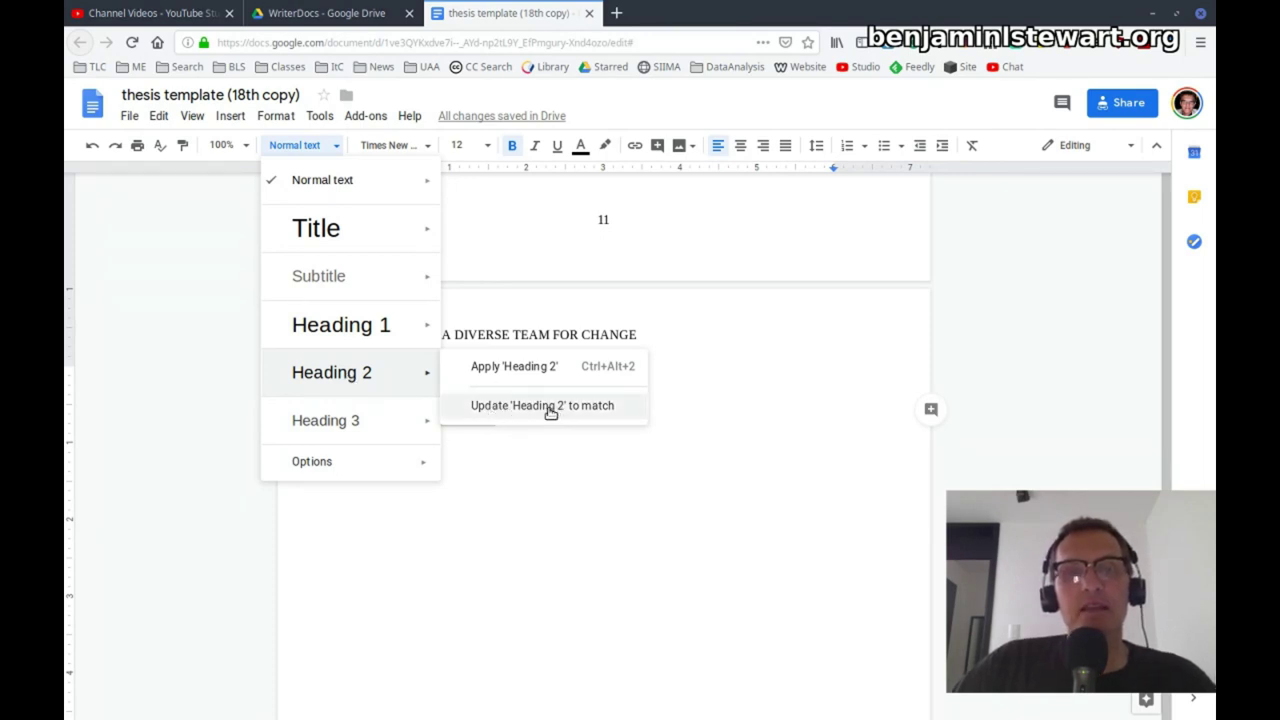
pyautogui.click(599, 410)
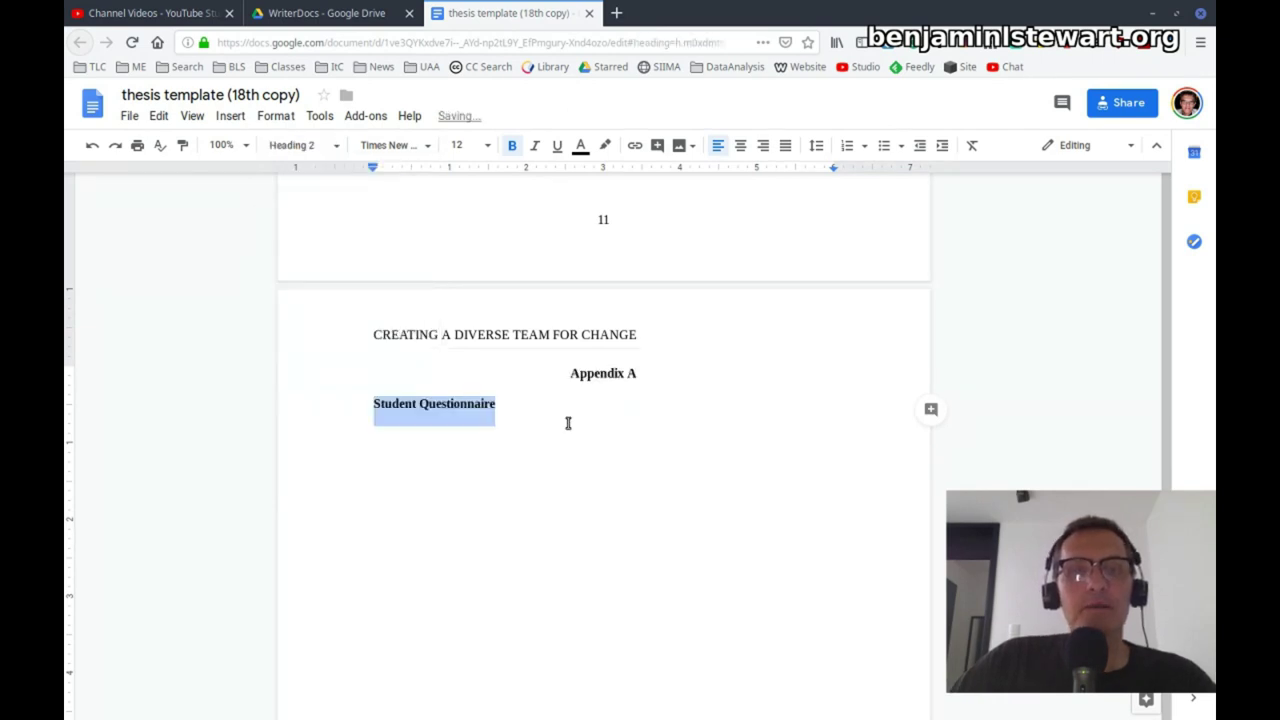
# - Click back into Student Questionnaire to confirm it now uses Heading 2
pyautogui.click(566, 437)
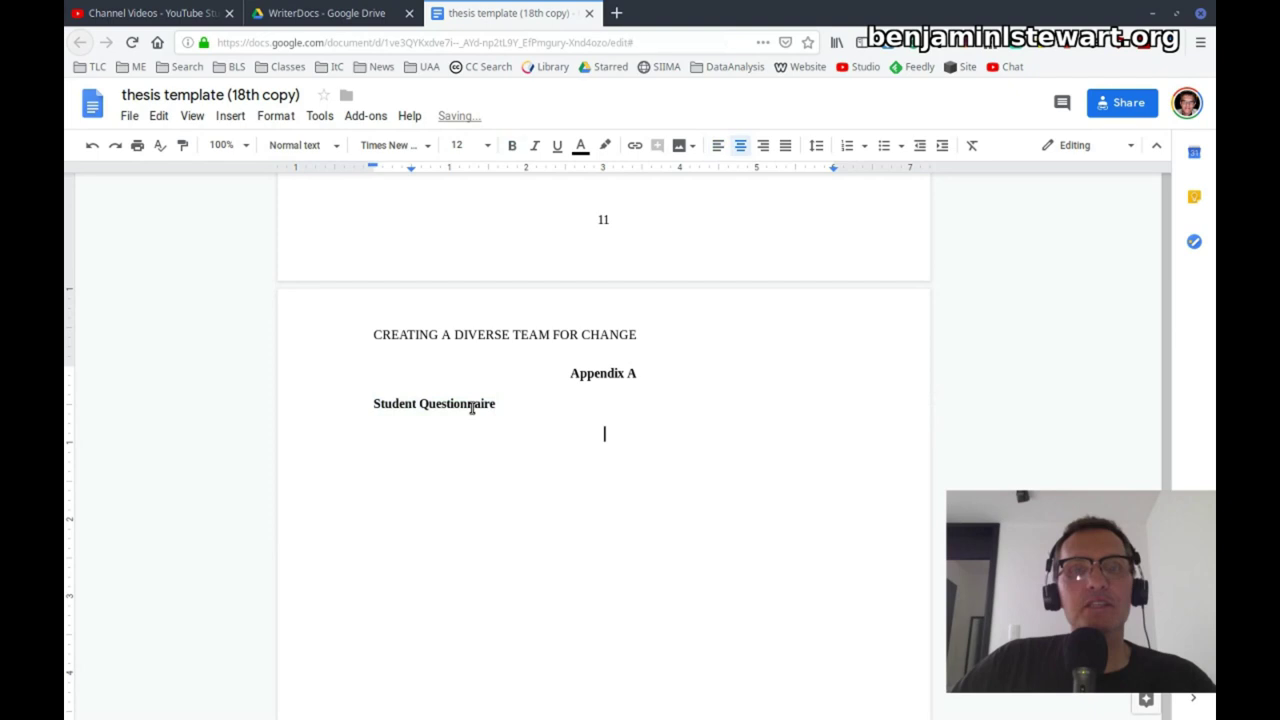
pyautogui.click(391, 403)
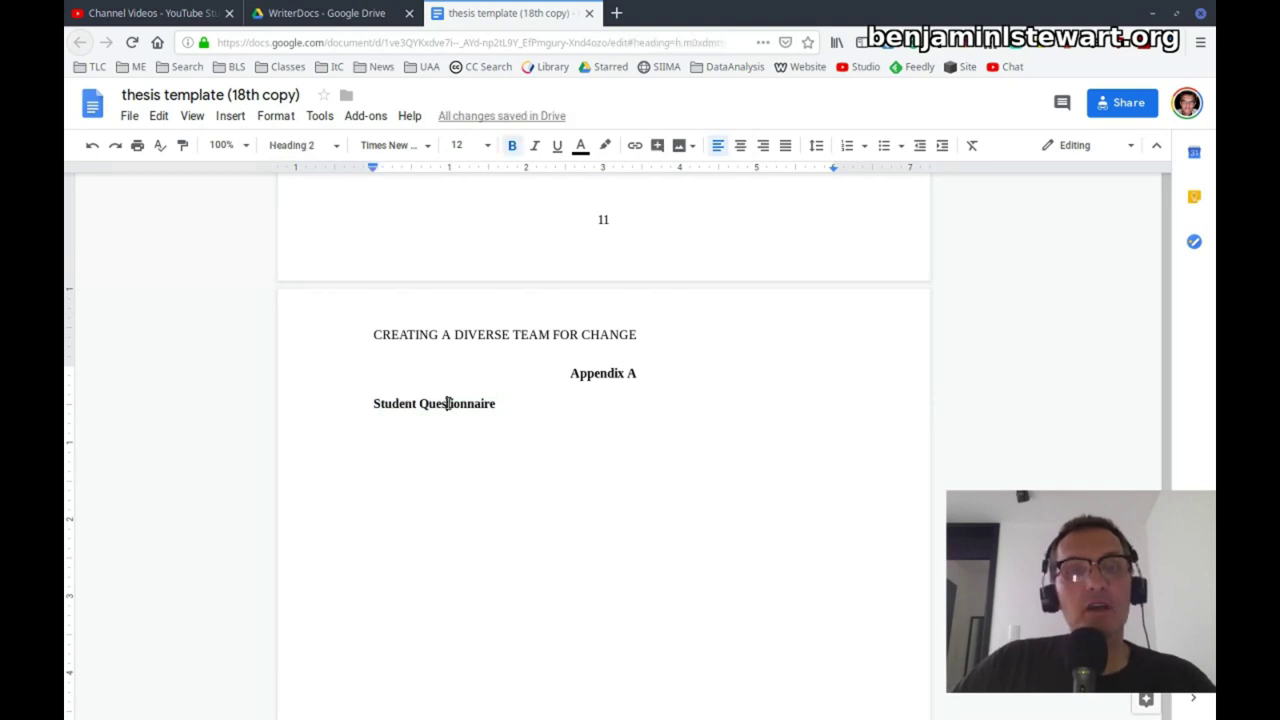
pyautogui.click(447, 403)
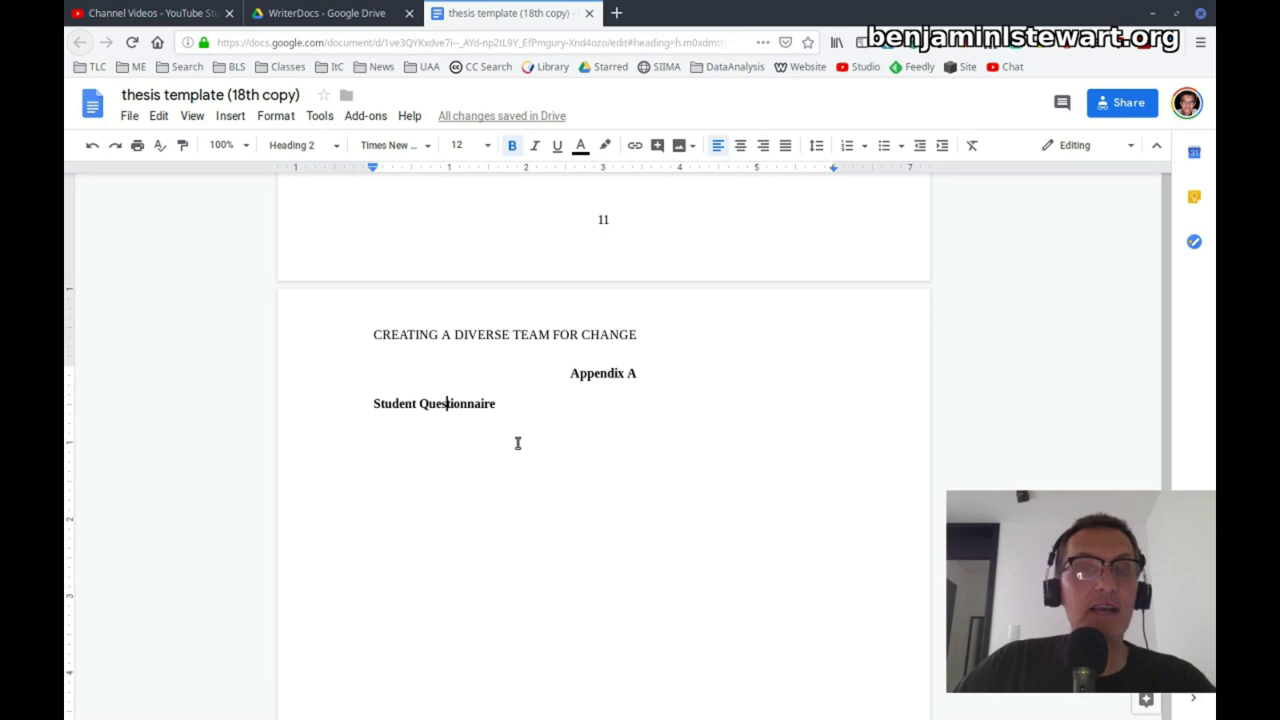
pyautogui.click(391, 403)
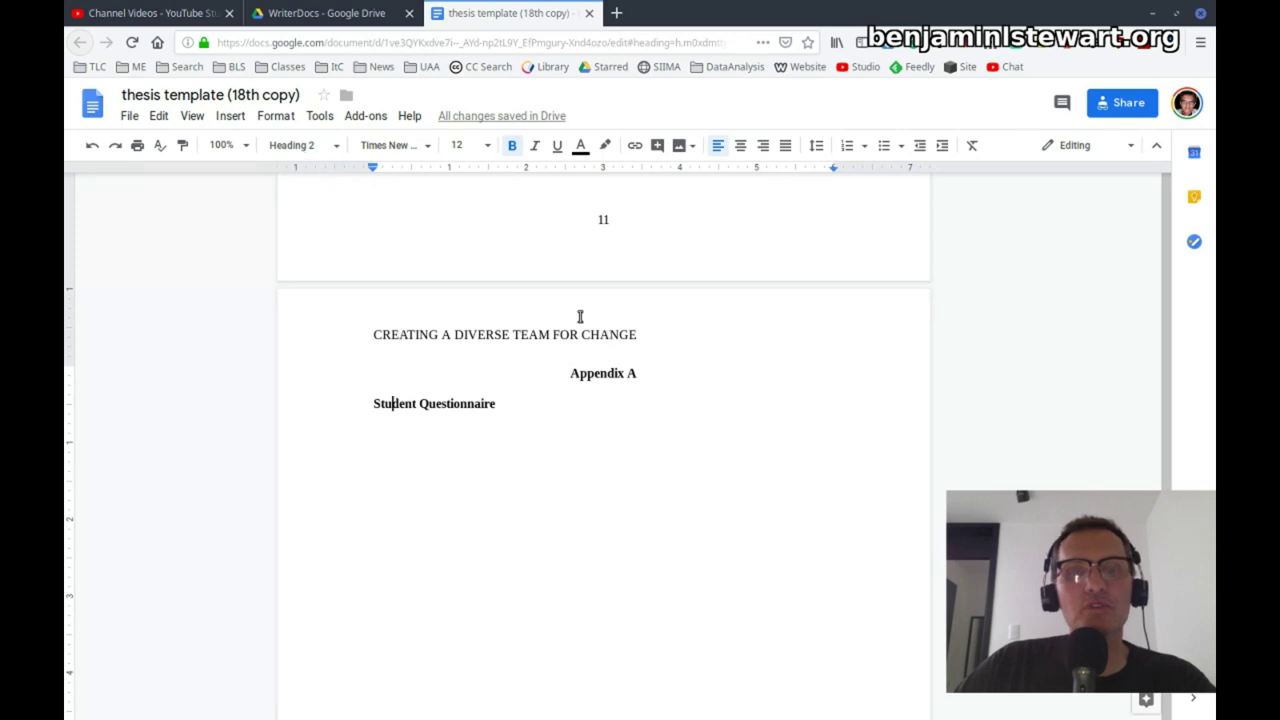
pyautogui.click(596, 373)
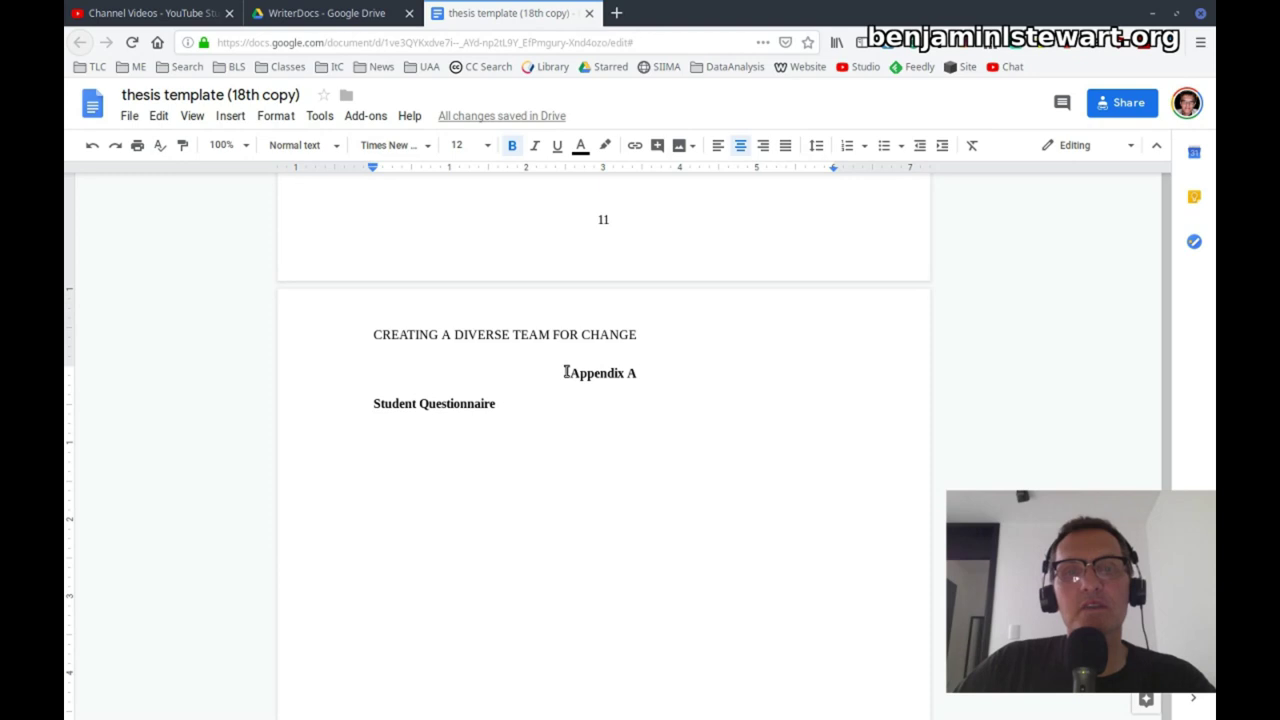
pyautogui.click(566, 372)
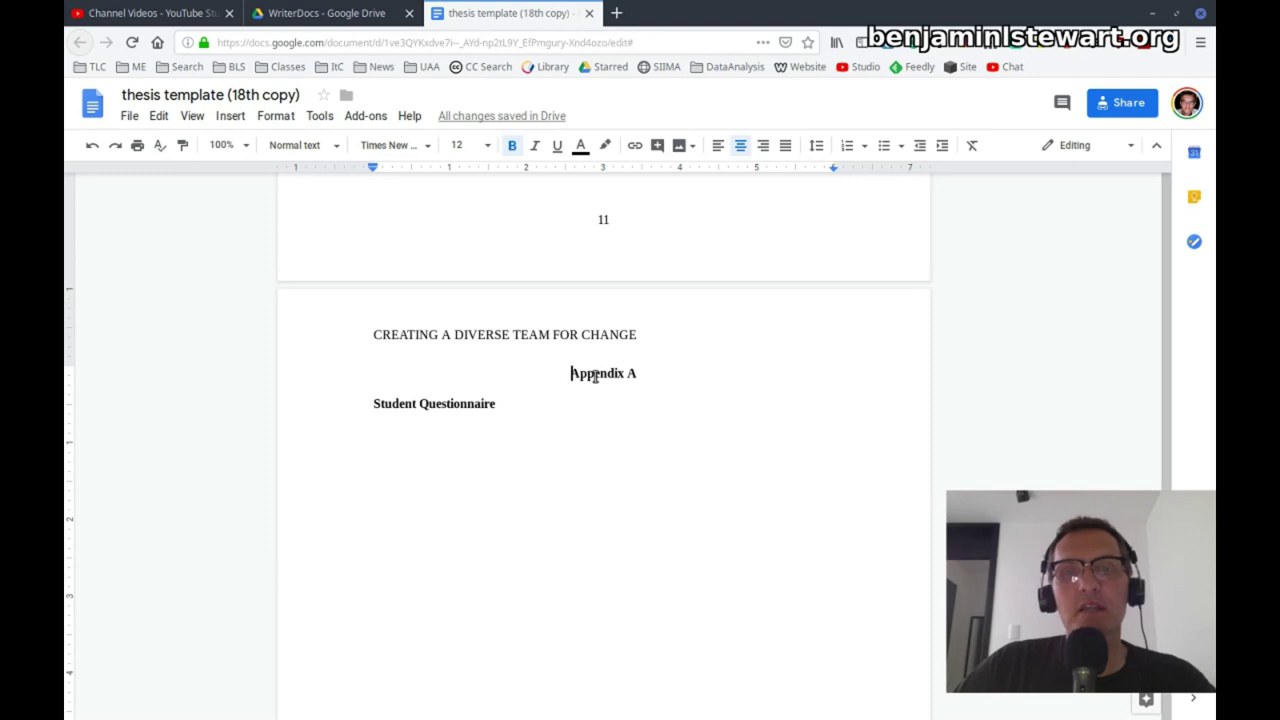
pyautogui.tripleClick(595, 376)
pyautogui.click(298, 147)
pyautogui.moveTo(400, 325)
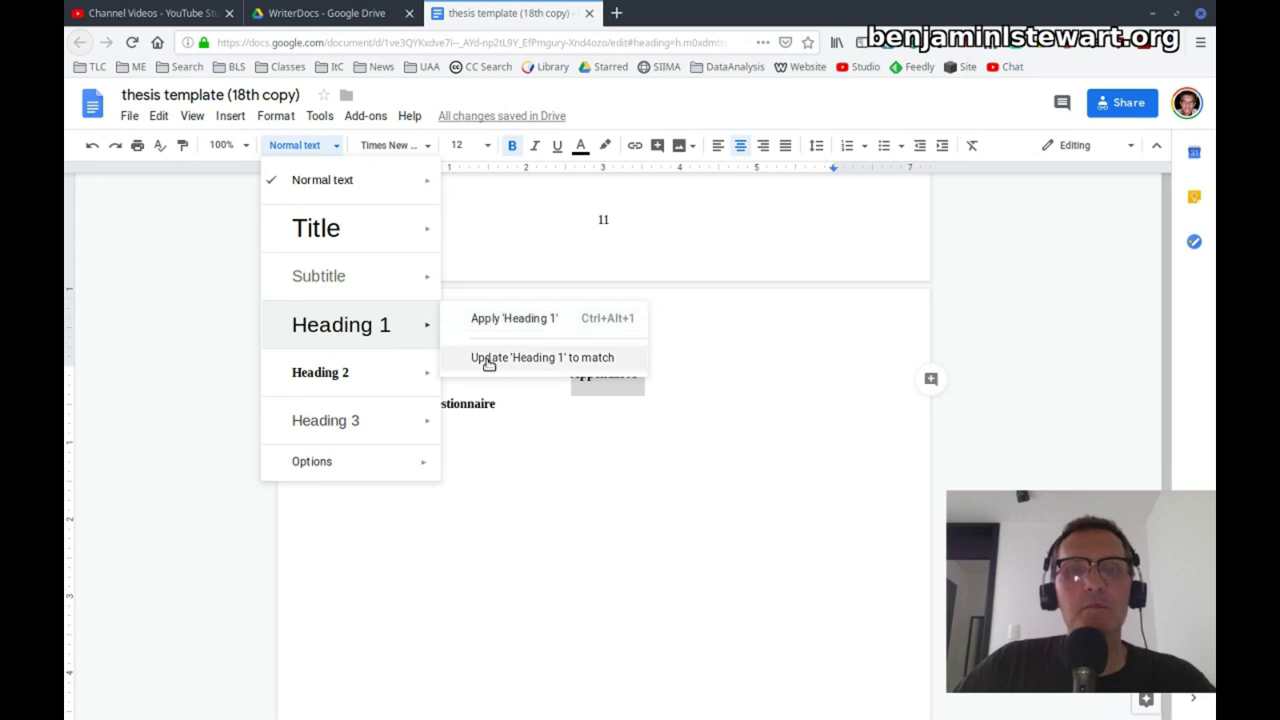
pyautogui.click(488, 358)
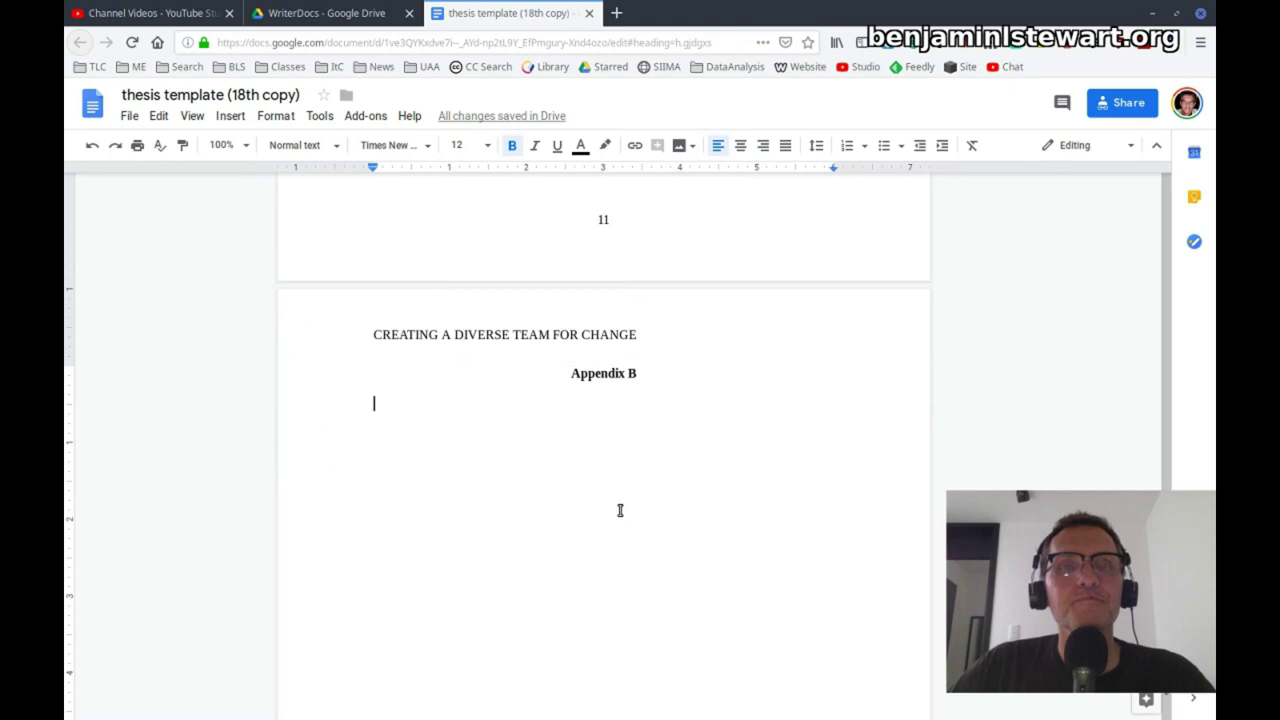
pyautogui.click(603, 372)
pyautogui.scroll(10, 620, 372)
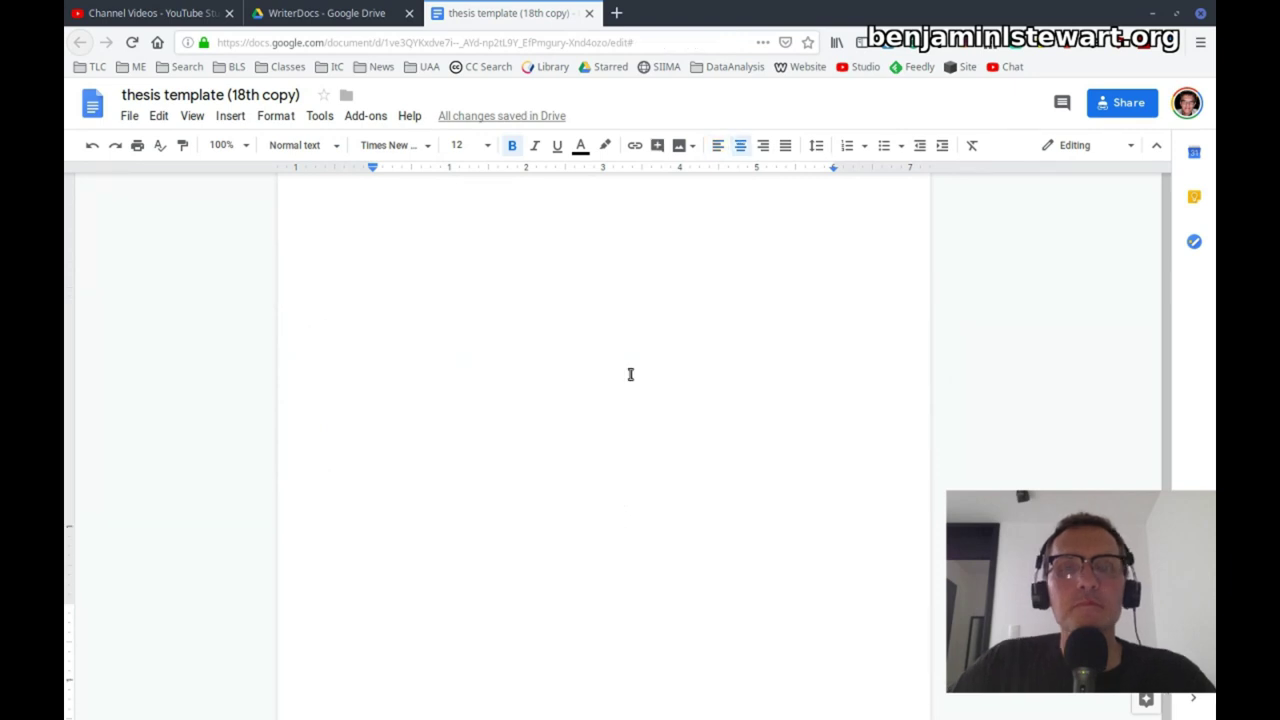
pyautogui.scroll(-1, 618, 430)
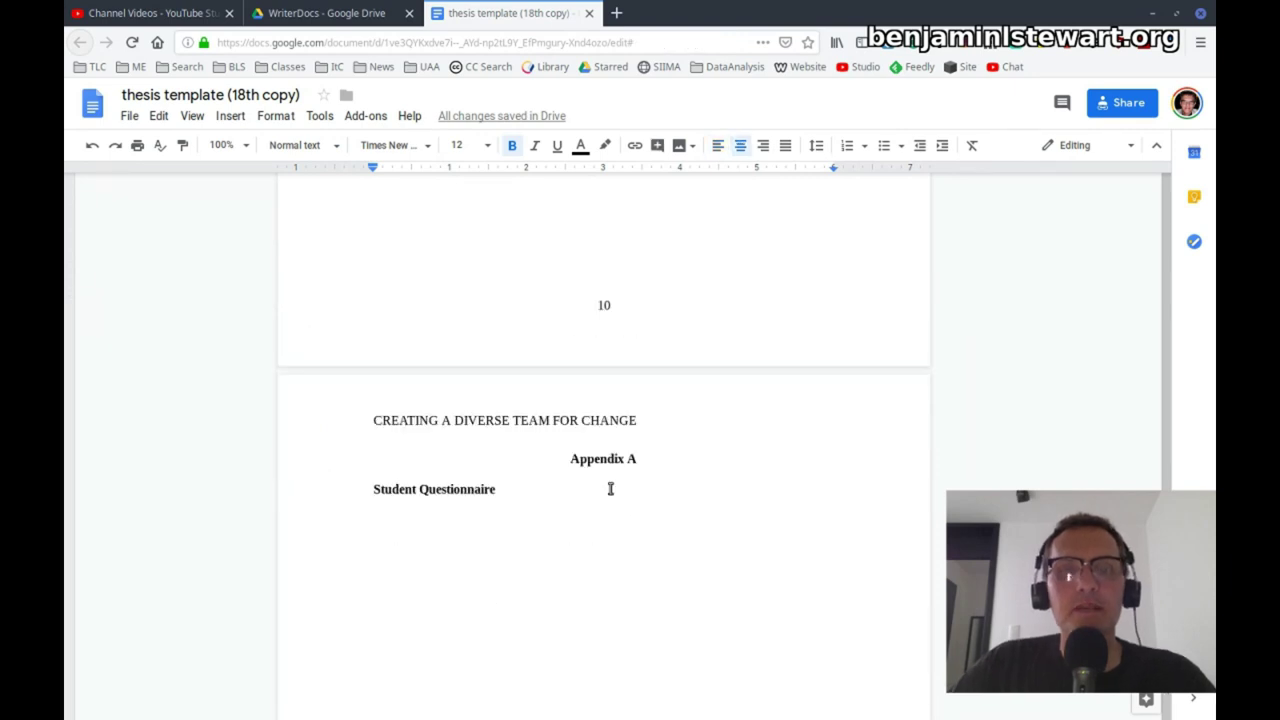
pyautogui.click(598, 459)
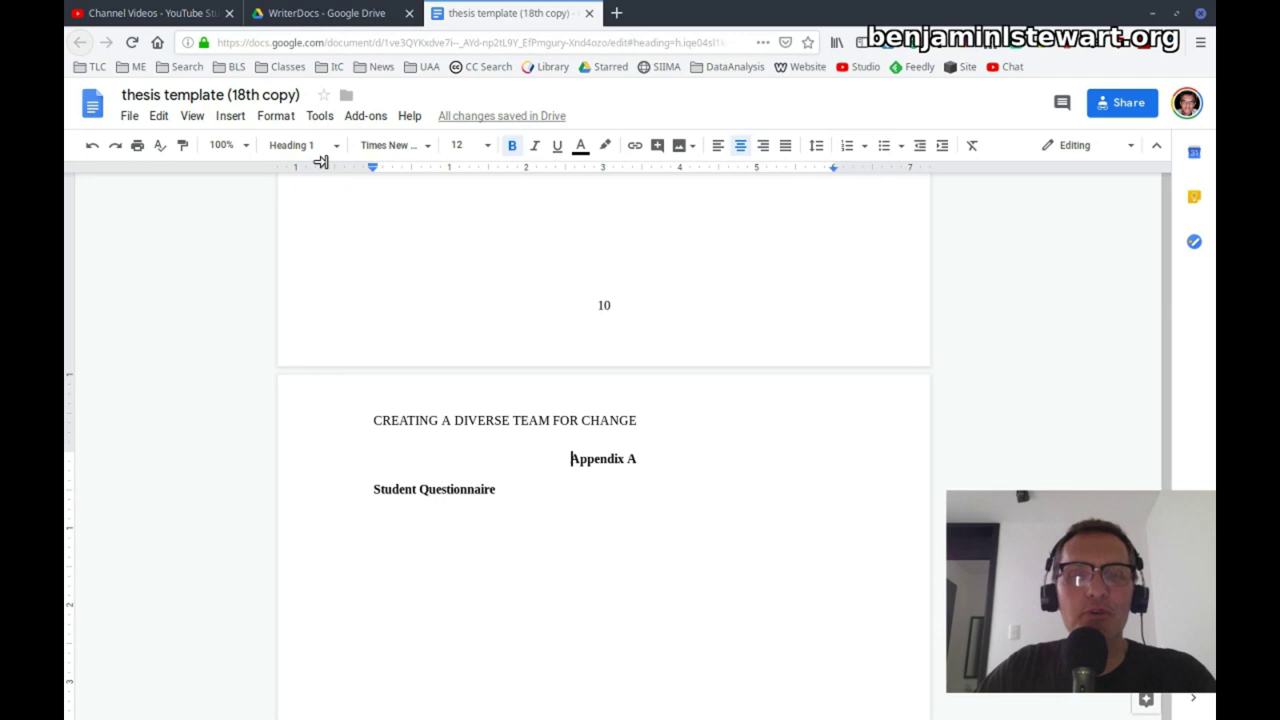
pyautogui.click(406, 489)
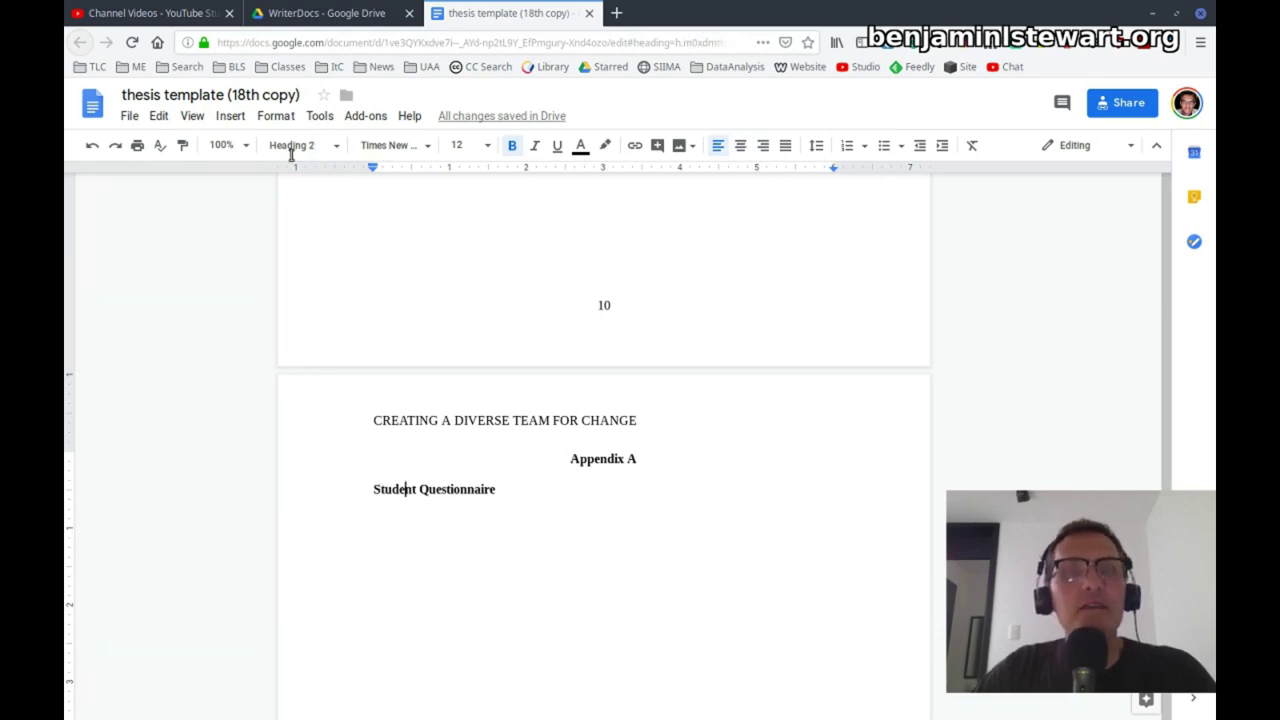
pyautogui.click(458, 522)
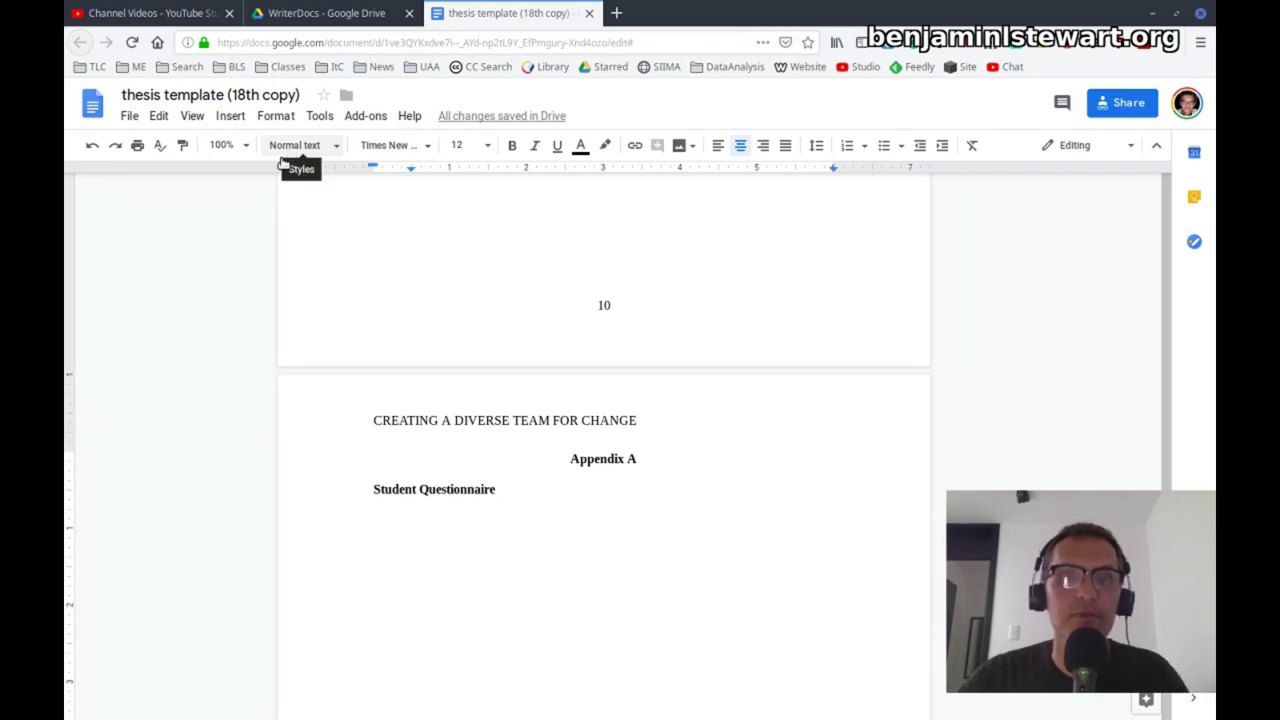
# - Select the References heading and apply Heading 1 to it
pyautogui.scroll(10, 494, 530)
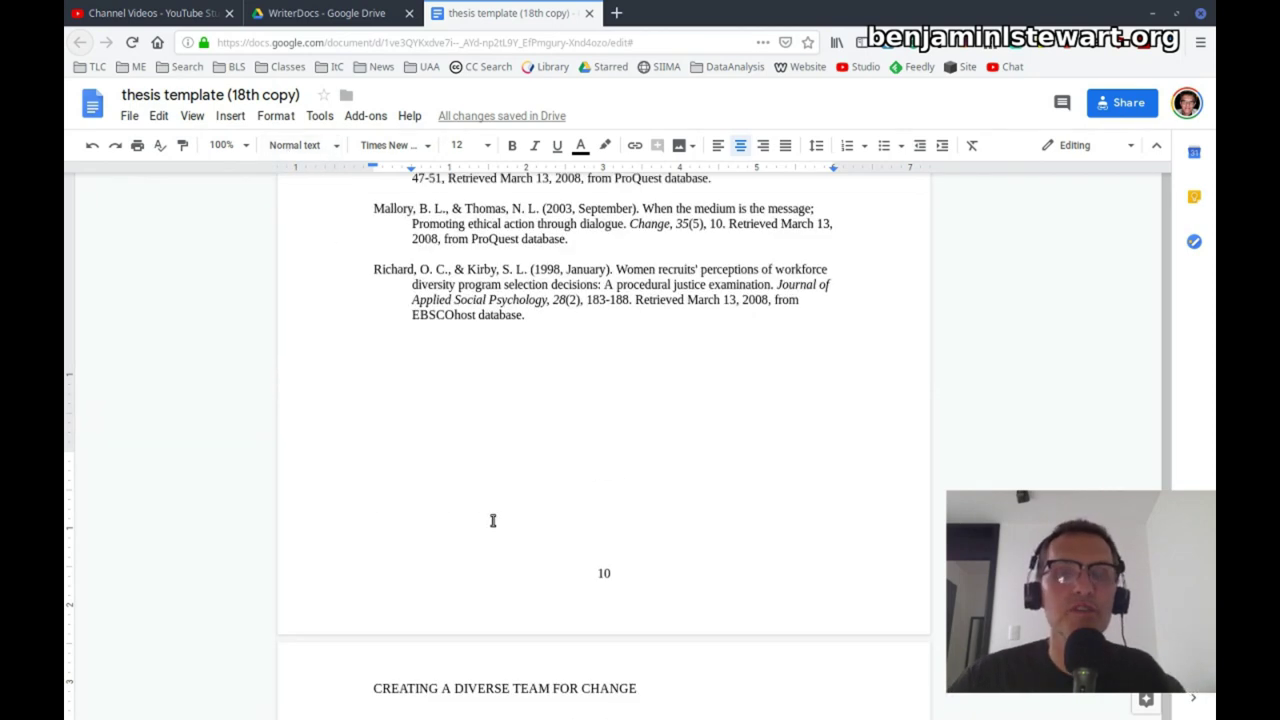
pyautogui.scroll(-4, 603, 514)
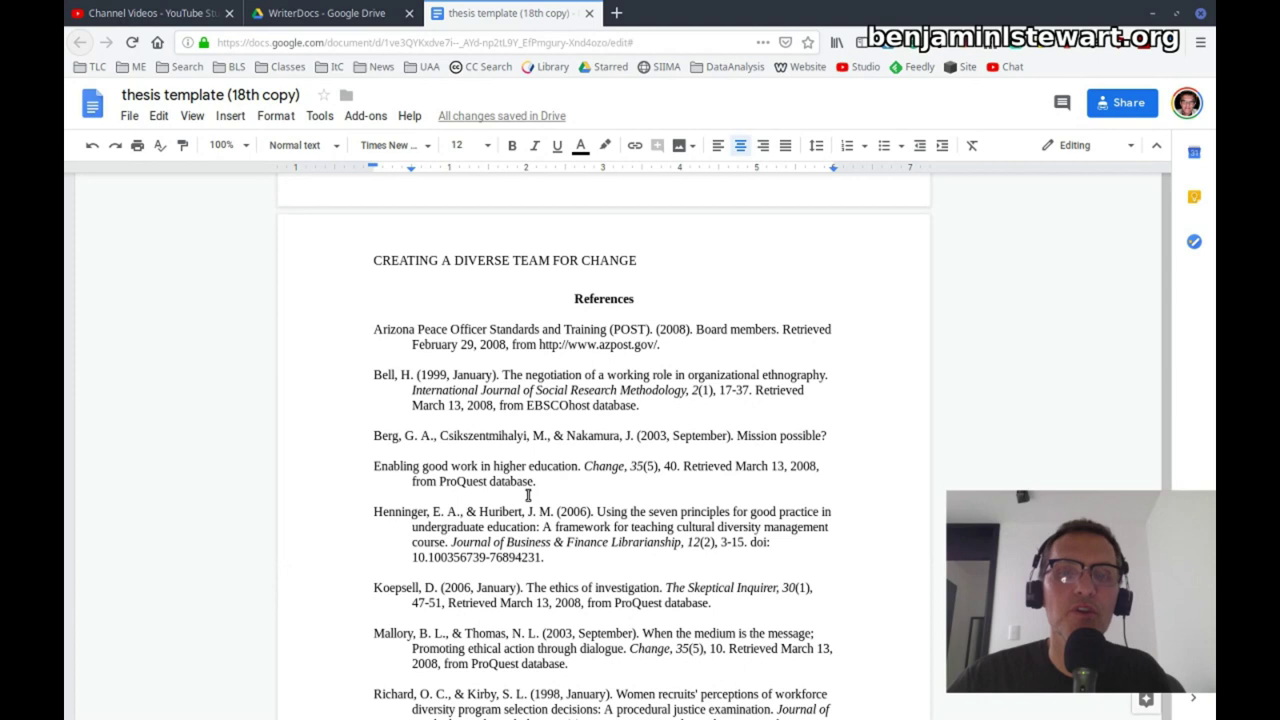
pyautogui.scroll(3, 527, 490)
pyautogui.click(613, 545)
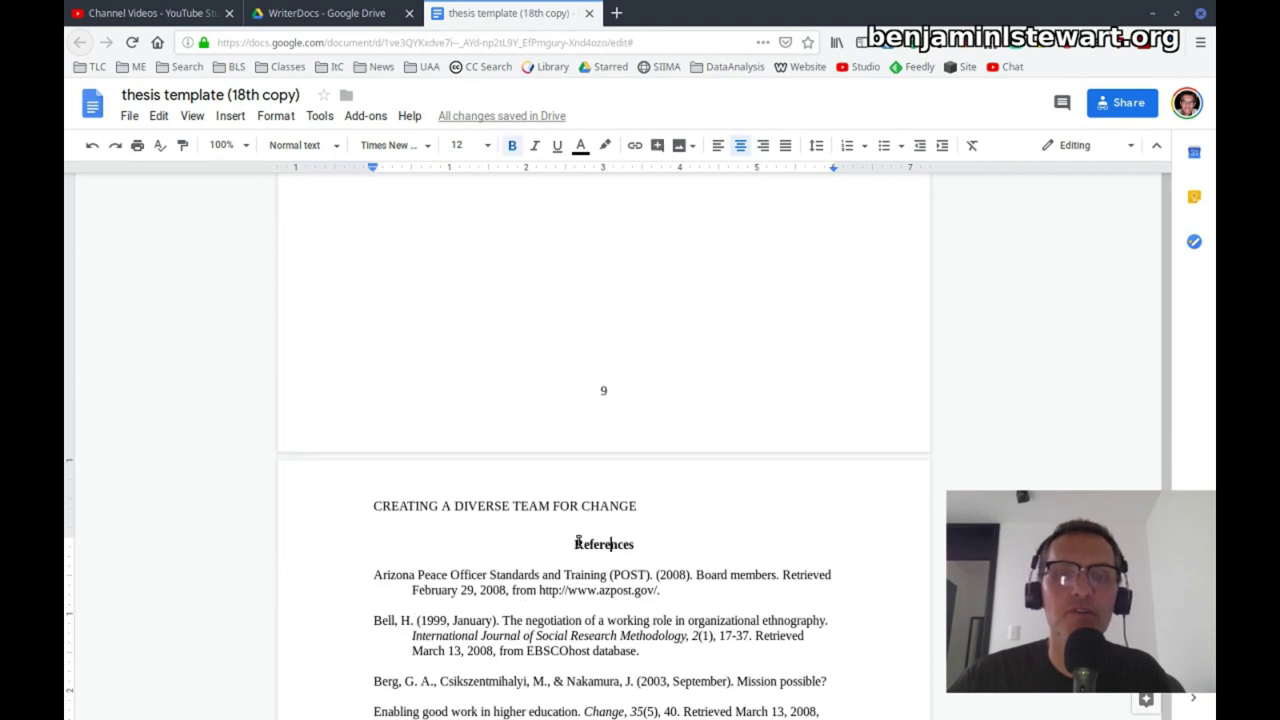
pyautogui.moveTo(577, 541); pyautogui.dragTo(651, 546)
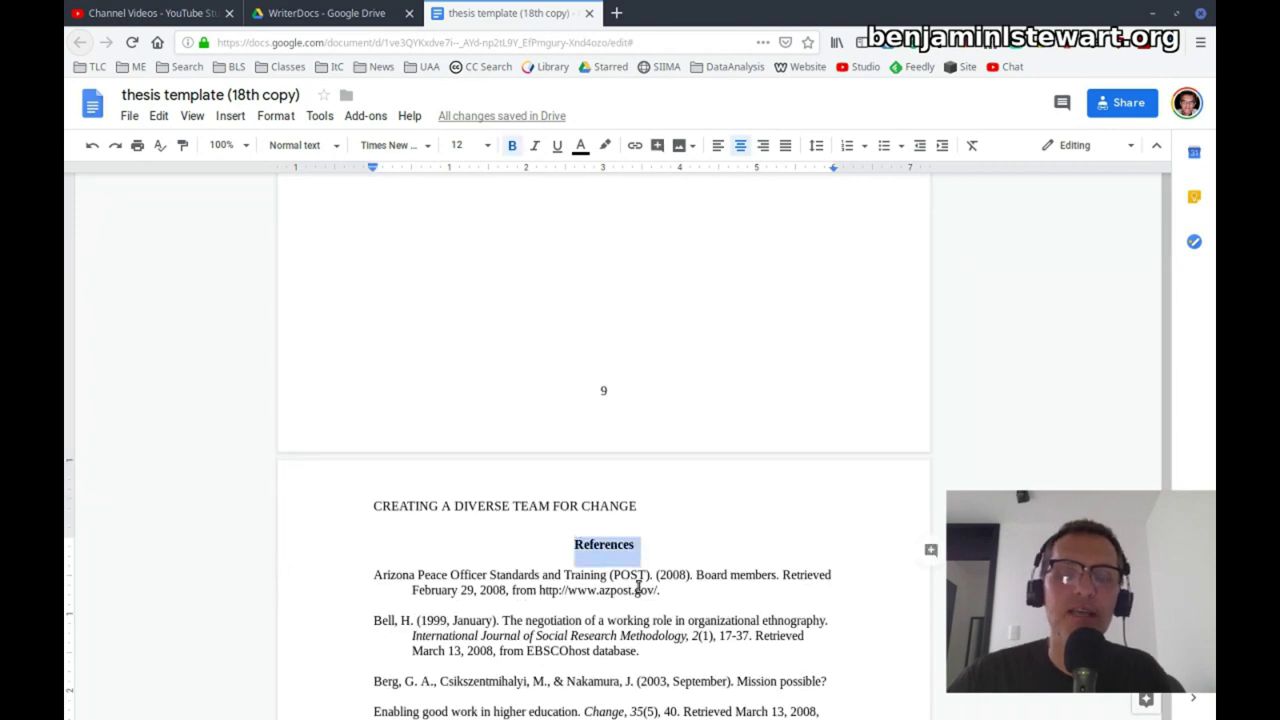
pyautogui.click(331, 148)
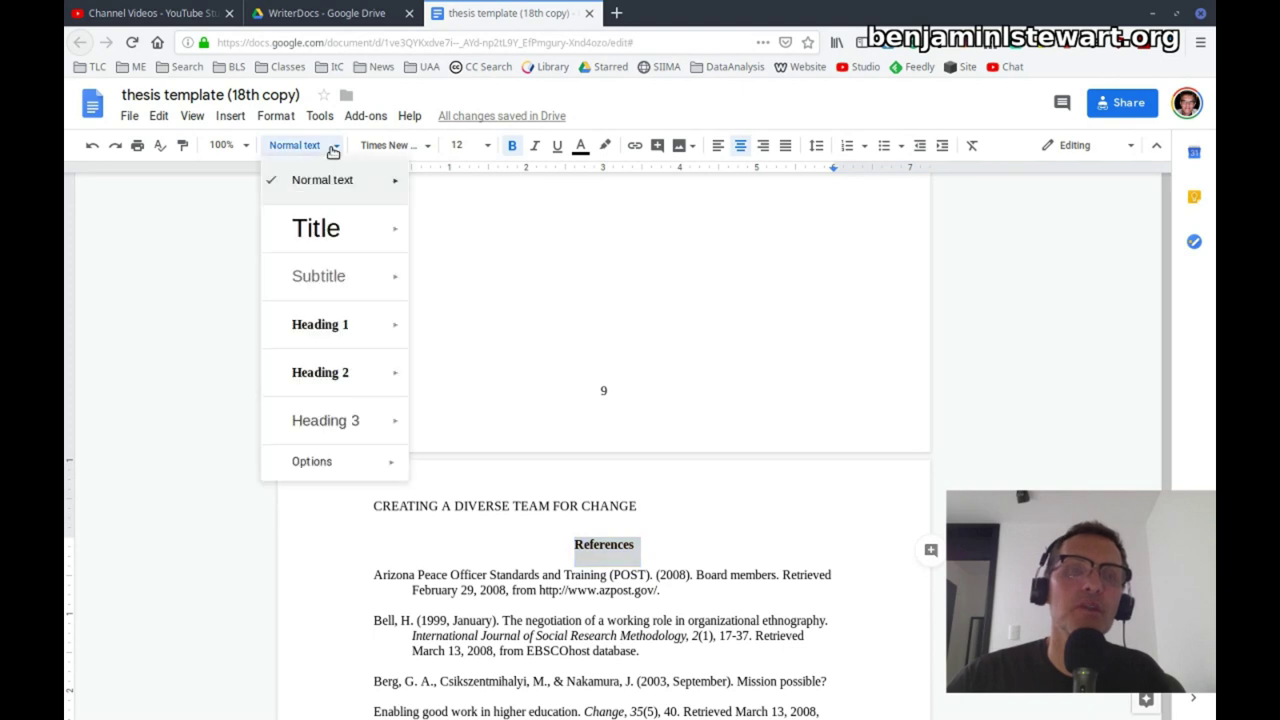
pyautogui.moveTo(364, 330)
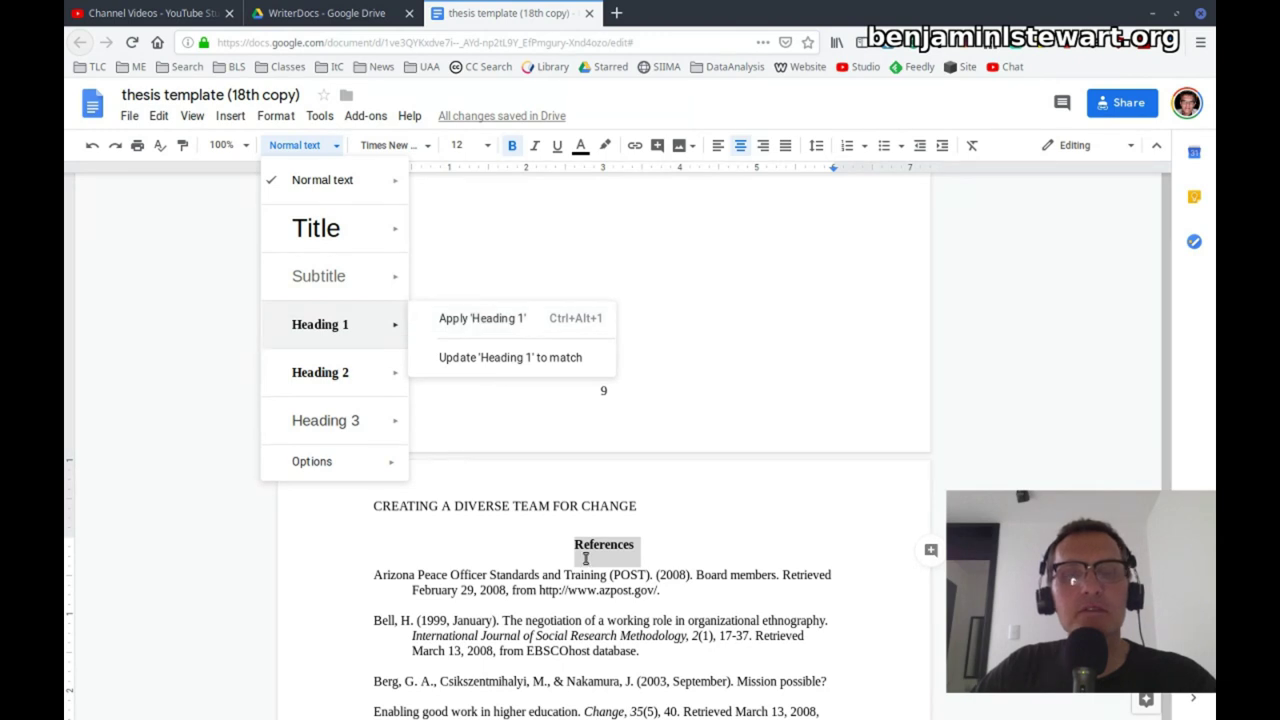
pyautogui.click(456, 318)
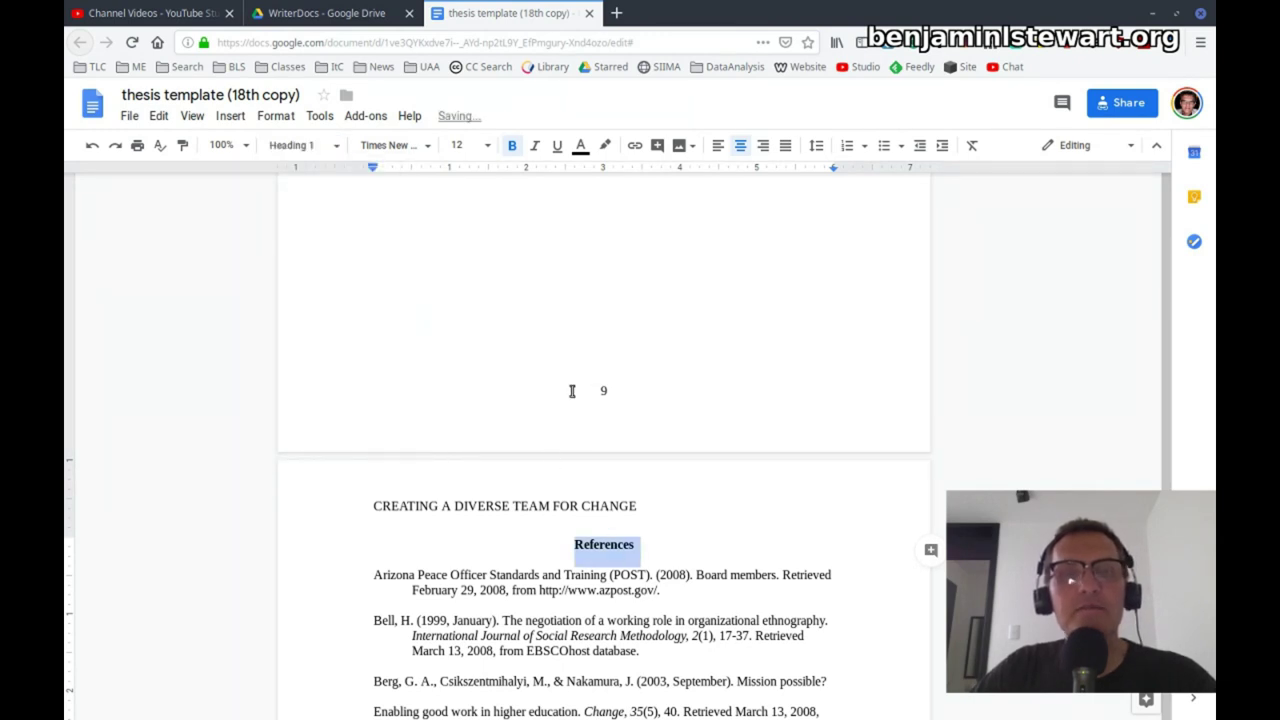
# - Add a blank line below Student Questionnaire on the Appendix A page
pyautogui.scroll(-14, 600, 424)
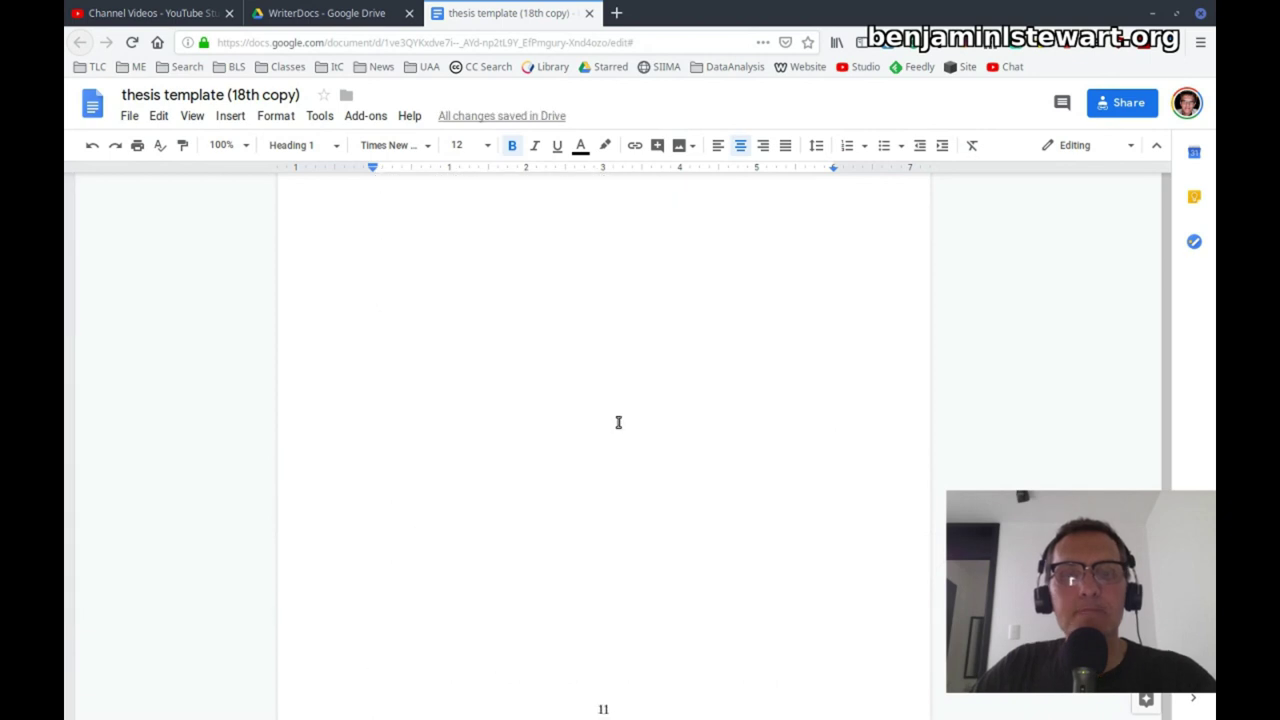
pyautogui.scroll(4, 595, 449)
pyautogui.click(565, 428)
pyautogui.click(545, 404)
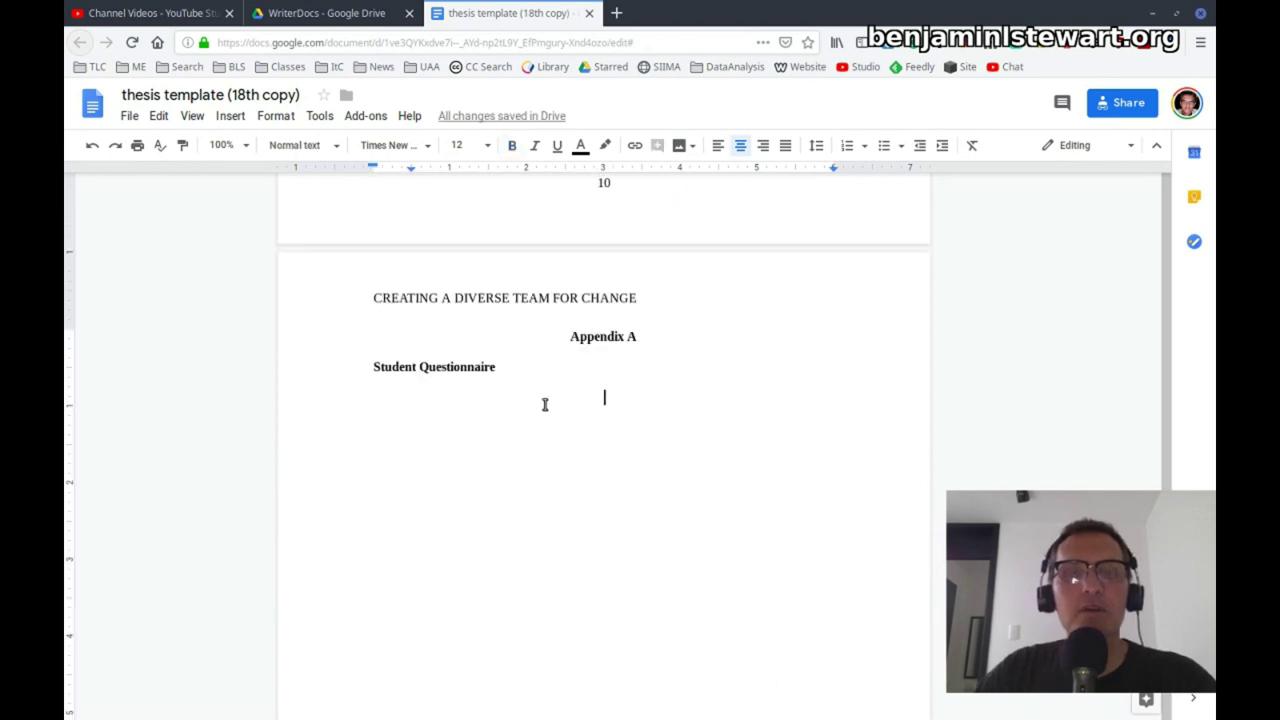
pyautogui.press('Return')
pyautogui.press('Return')
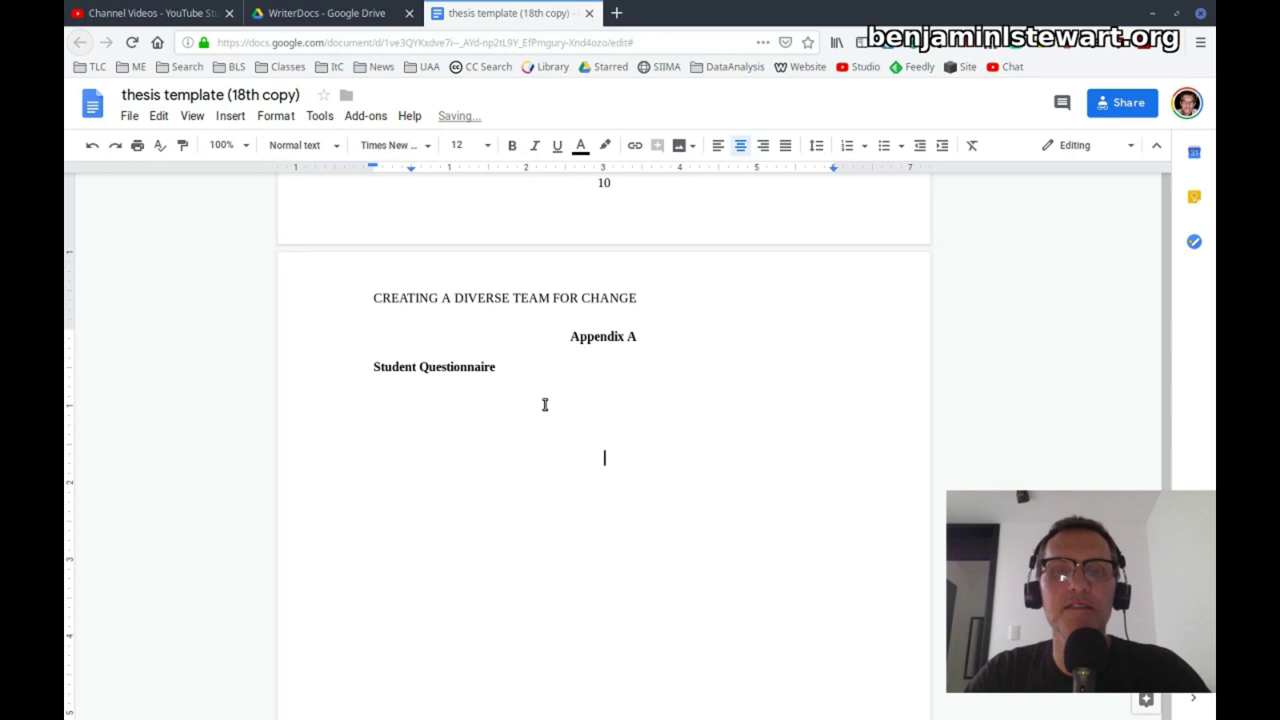
pyautogui.write('sdfñlaksd jfñ')
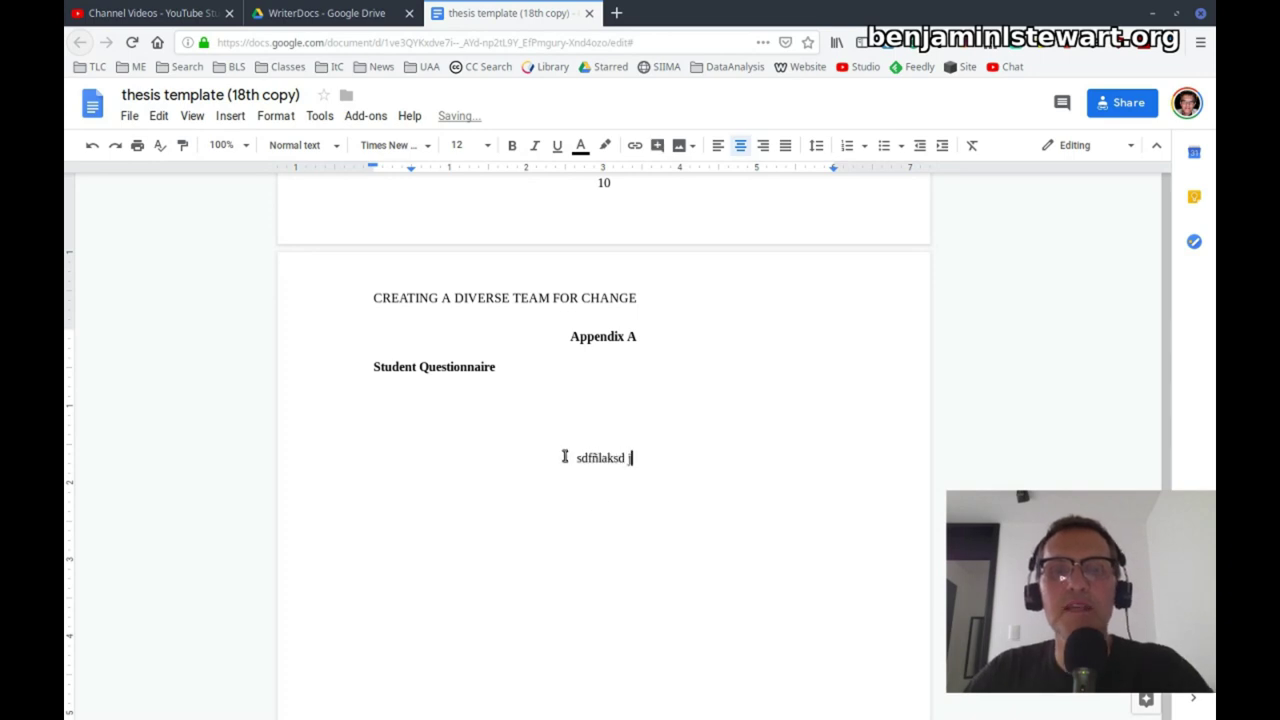
pyautogui.tripleClick(673, 458)
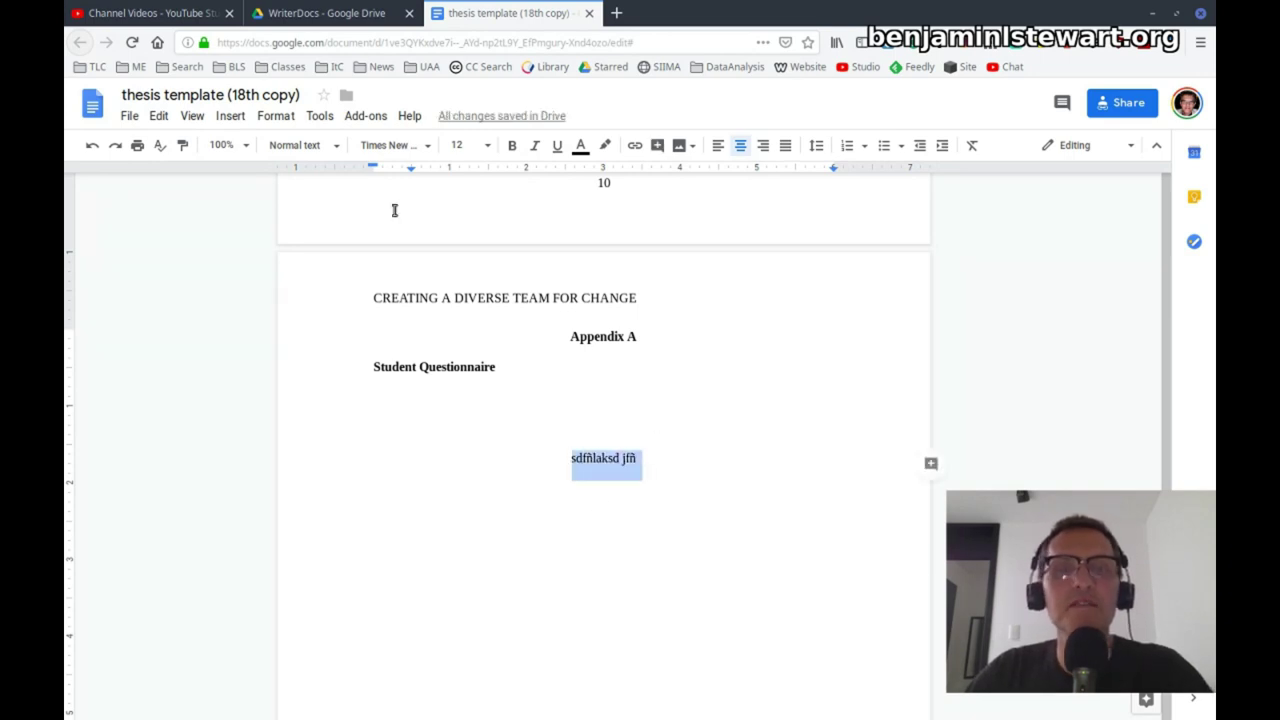
pyautogui.click(312, 150)
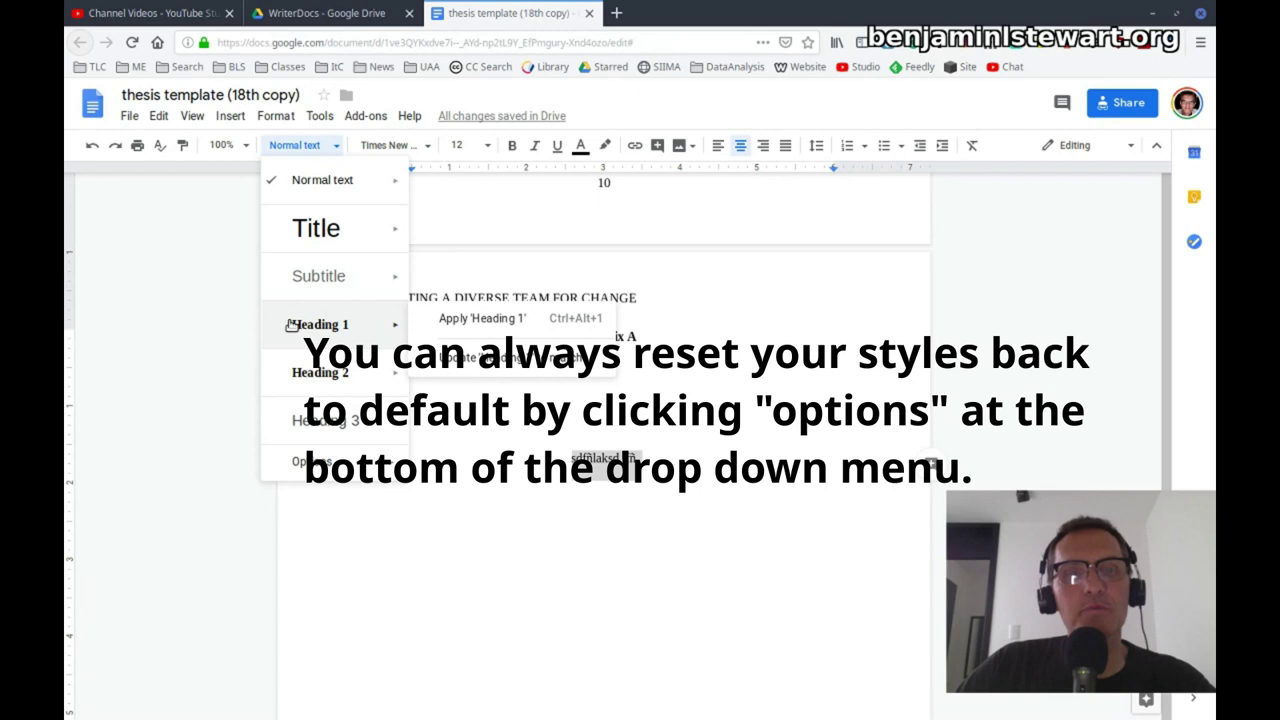
pyautogui.press('Escape')
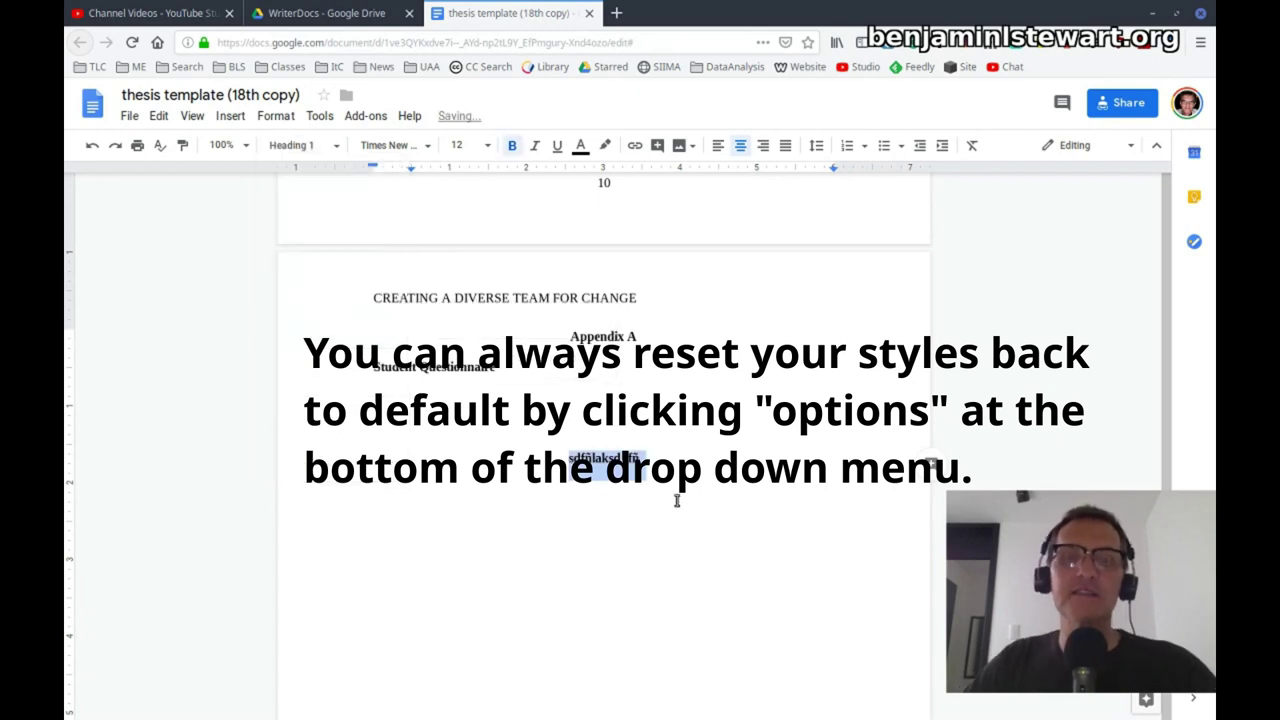
pyautogui.click(651, 518)
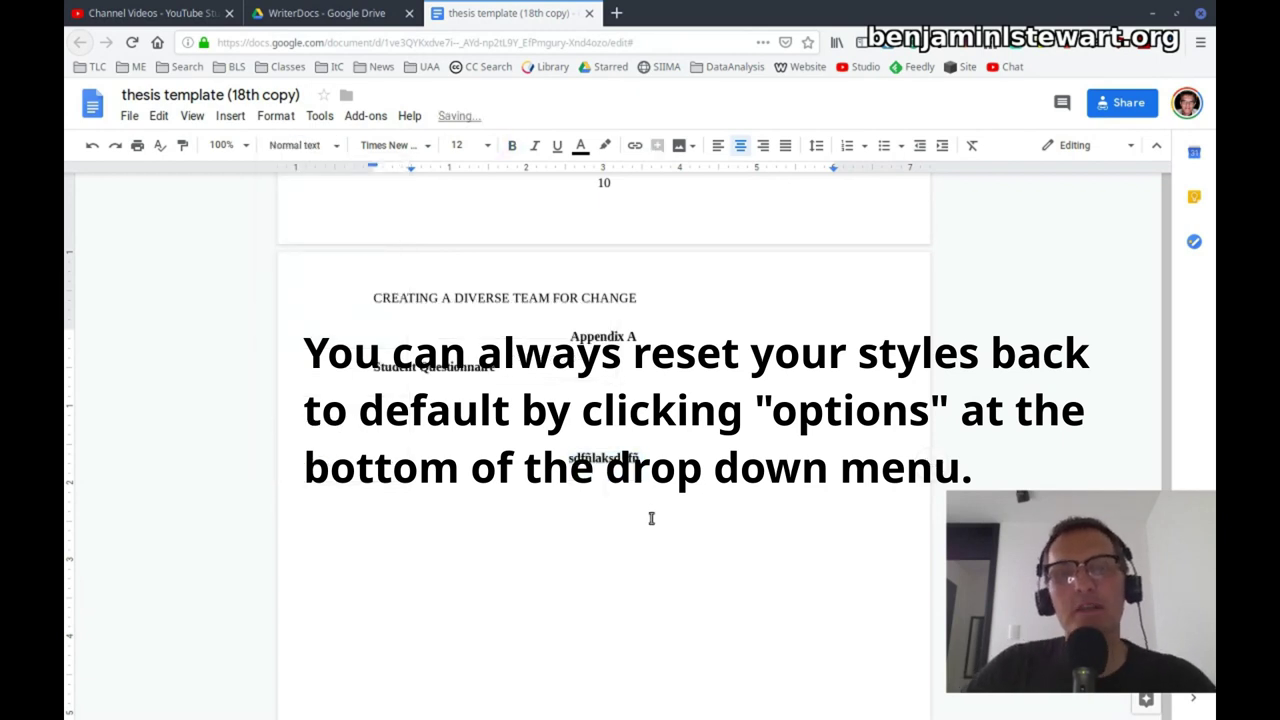
pyautogui.tripleClick(636, 462)
pyautogui.press('BackSpace')
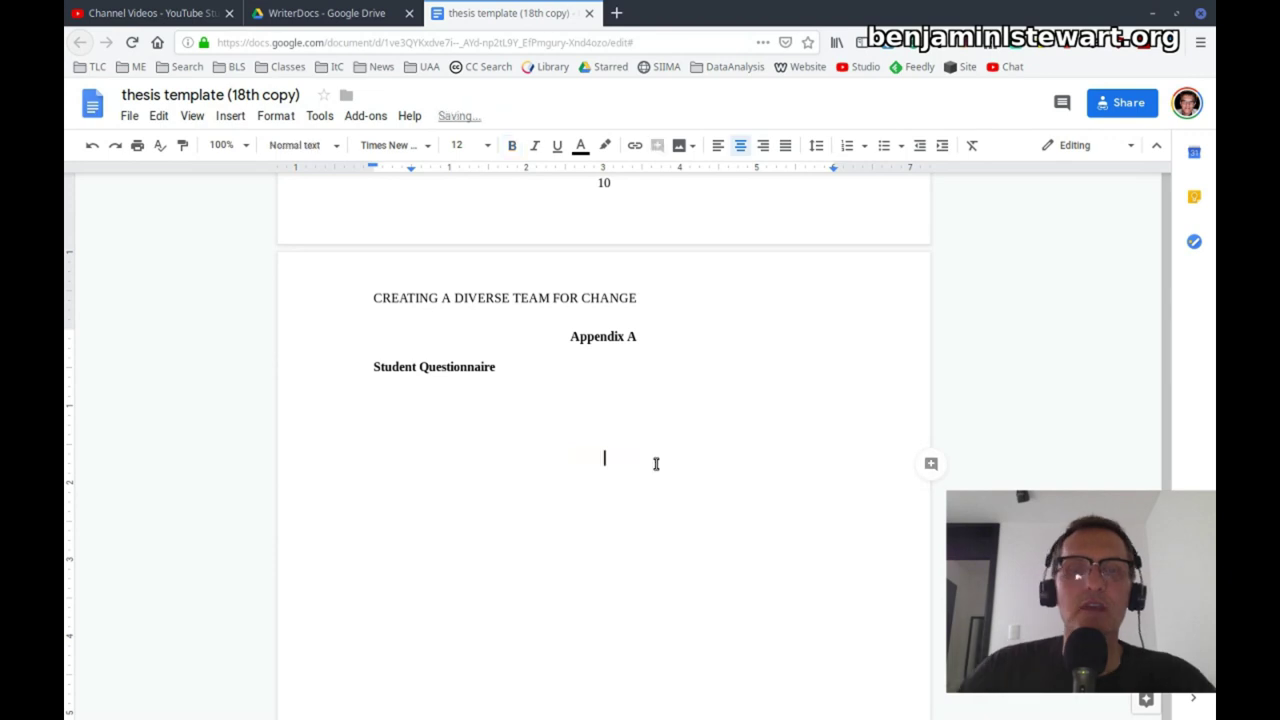
pyautogui.scroll(20, 670, 432)
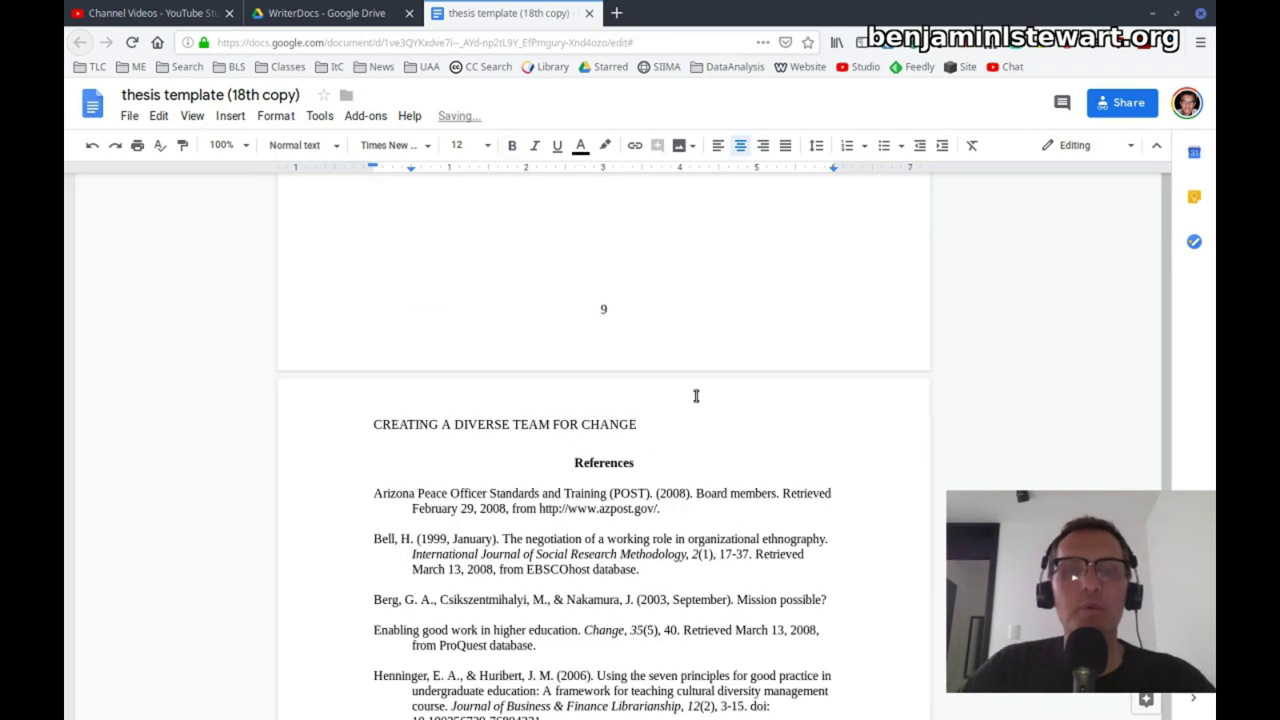
pyautogui.scroll(-5, 709, 383)
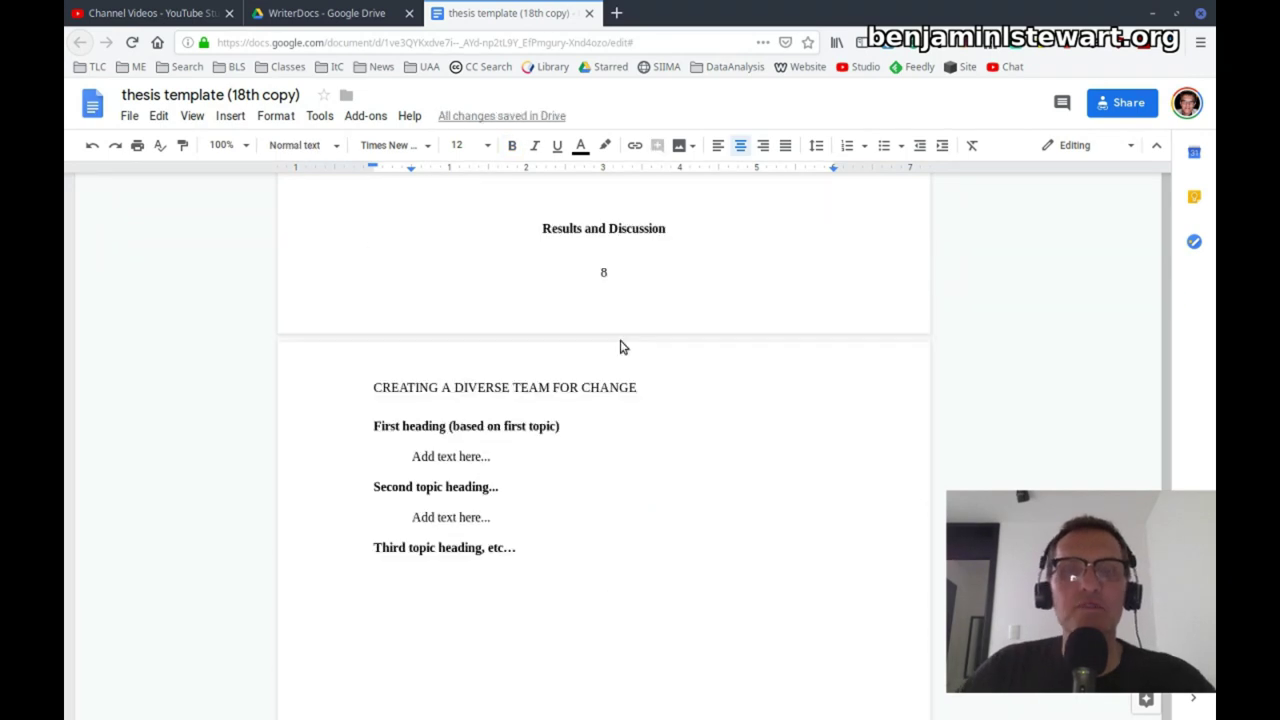
pyautogui.moveTo(374, 426); pyautogui.dragTo(574, 434)
pyautogui.click(336, 148)
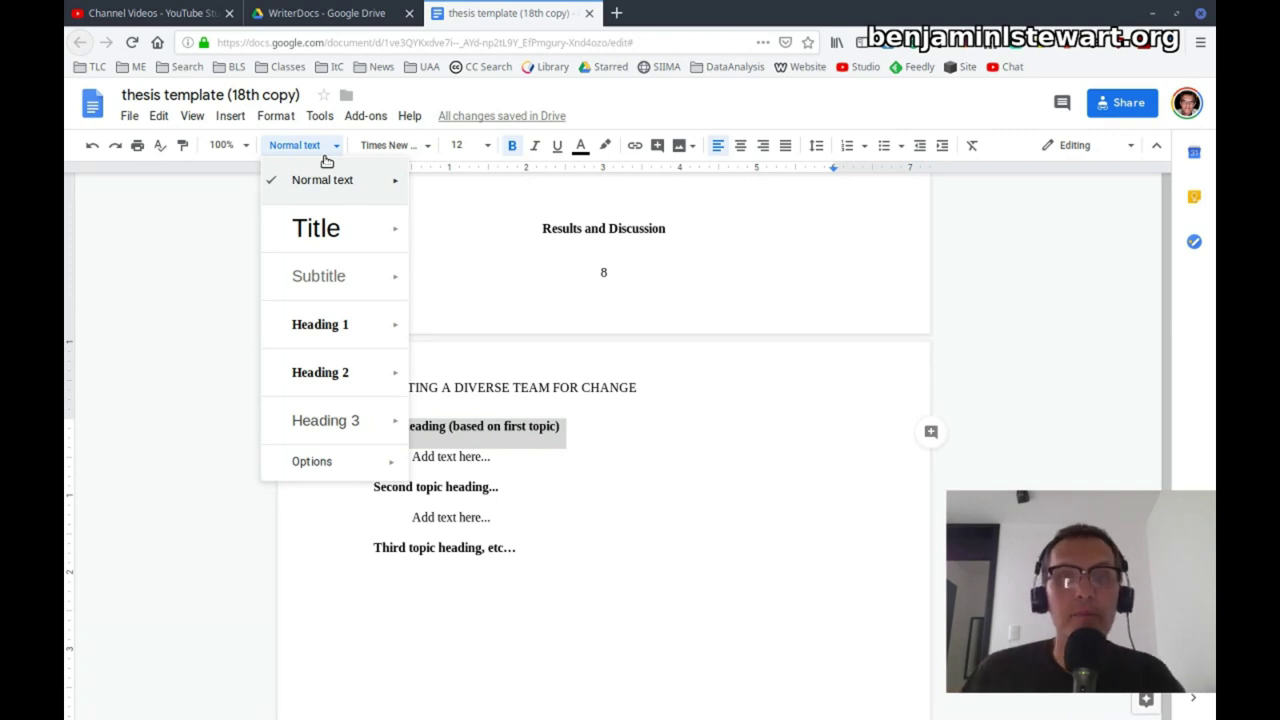
pyautogui.scroll(6, 674, 417)
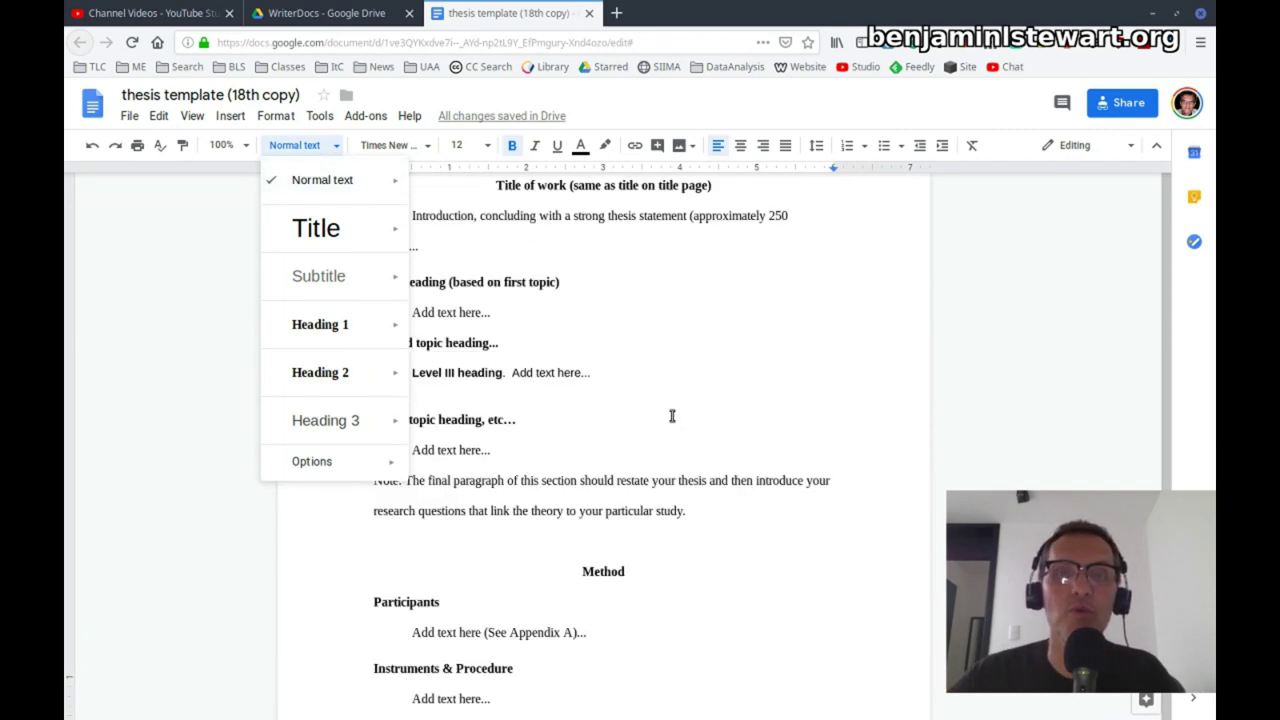
pyautogui.scroll(15, 672, 416)
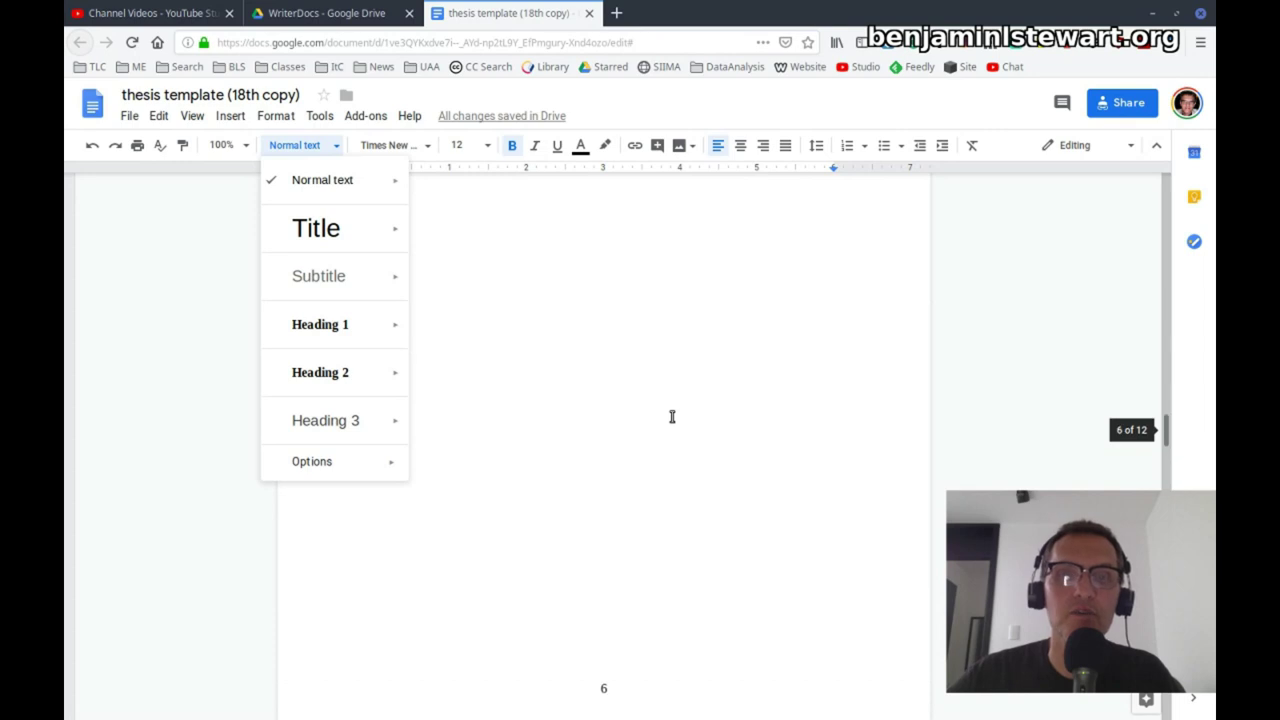
pyautogui.scroll(-6, 672, 416)
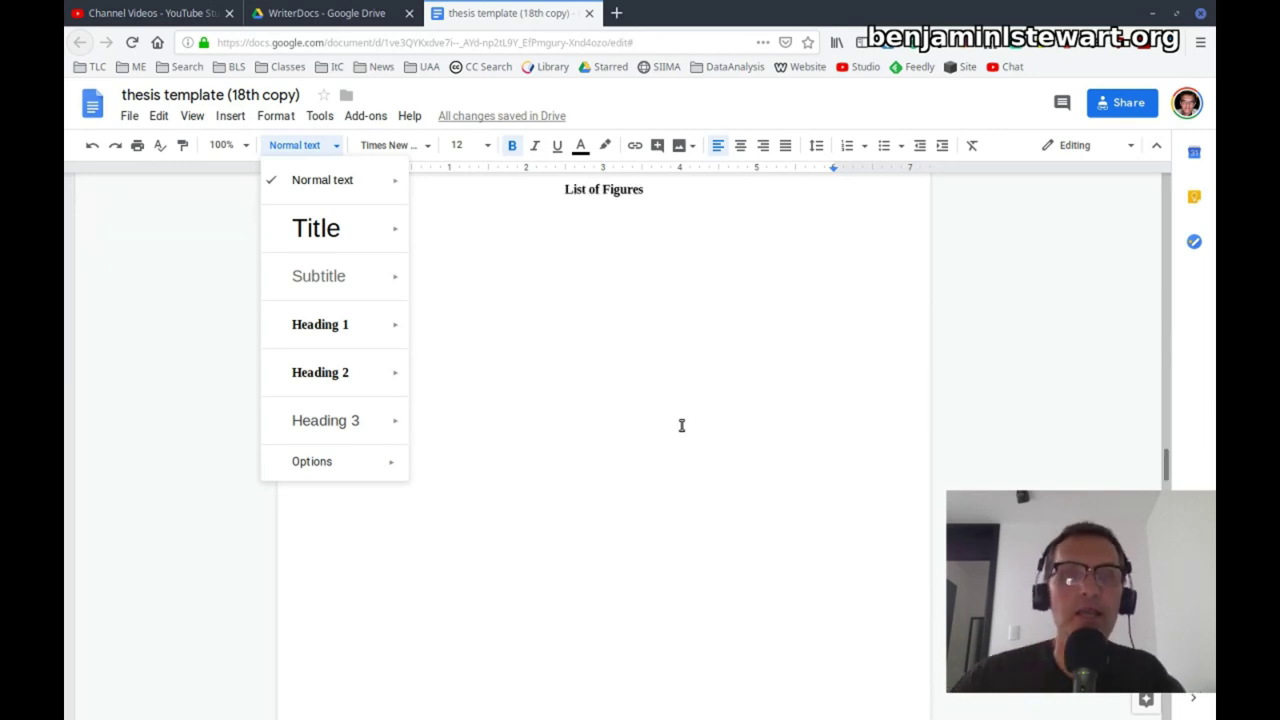
pyautogui.moveTo(330, 428)
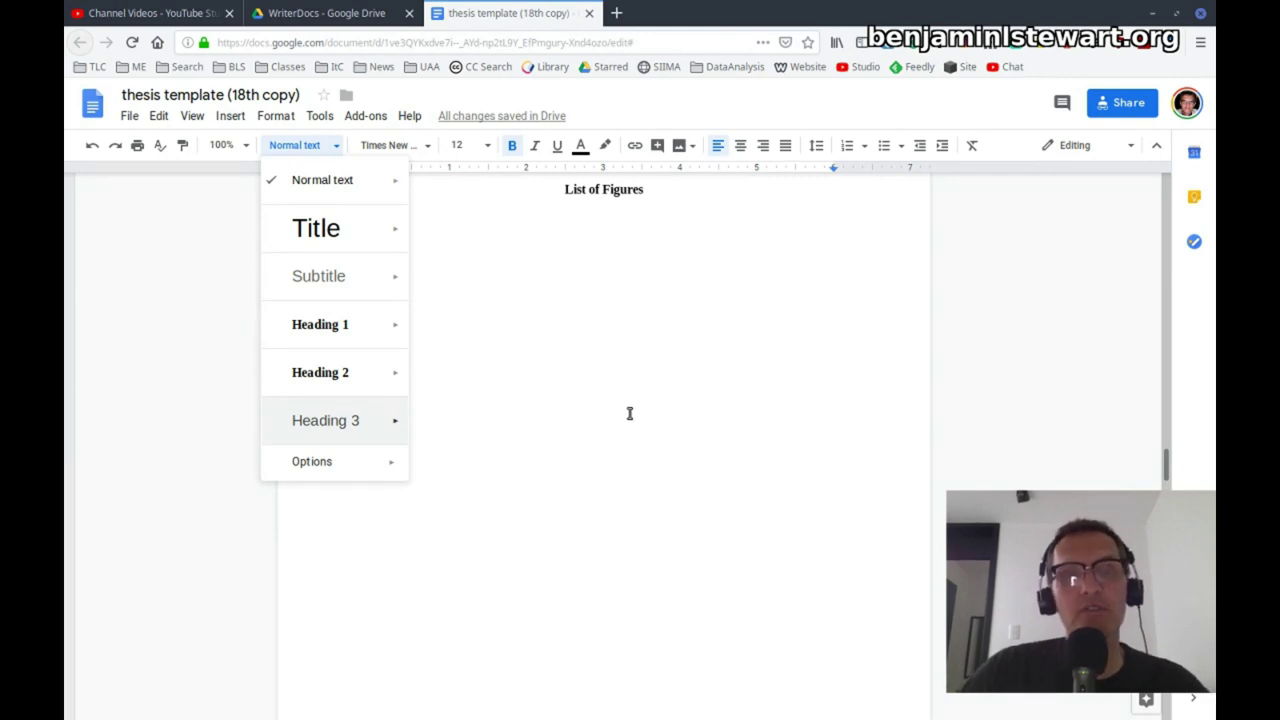
pyautogui.moveTo(349, 190)
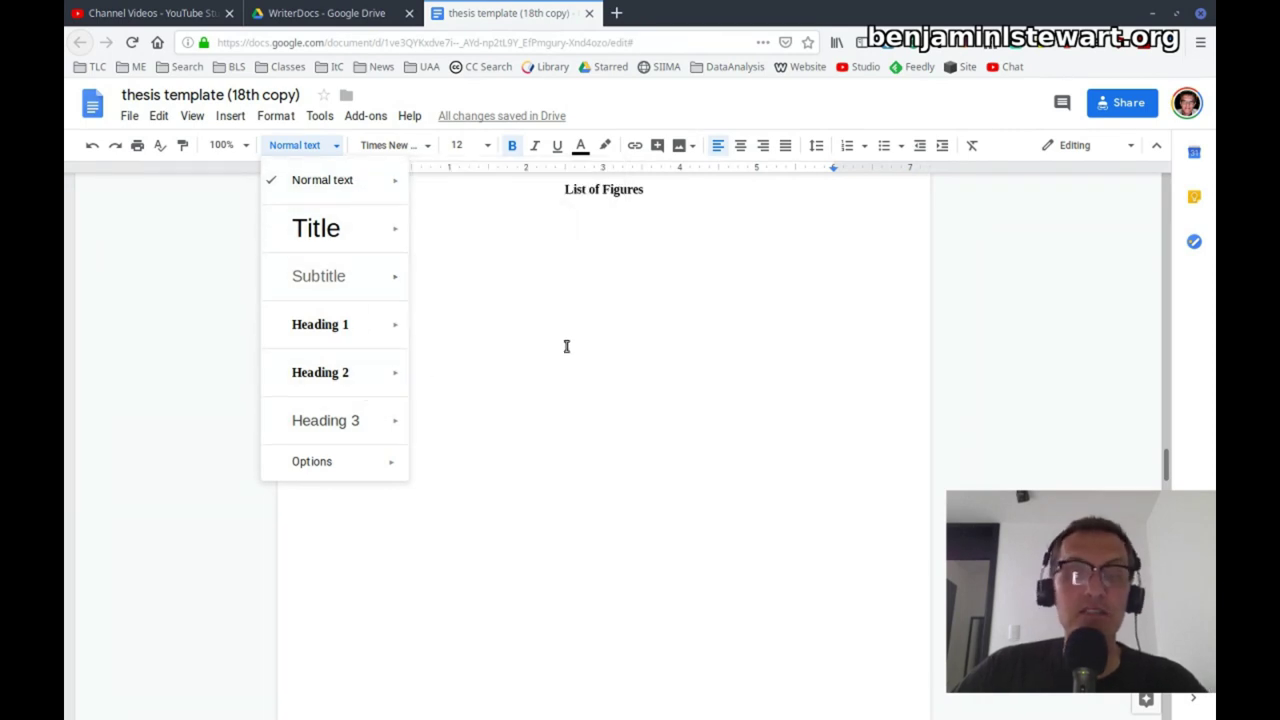
pyautogui.scroll(5, 536, 348)
pyautogui.scroll(10, 538, 349)
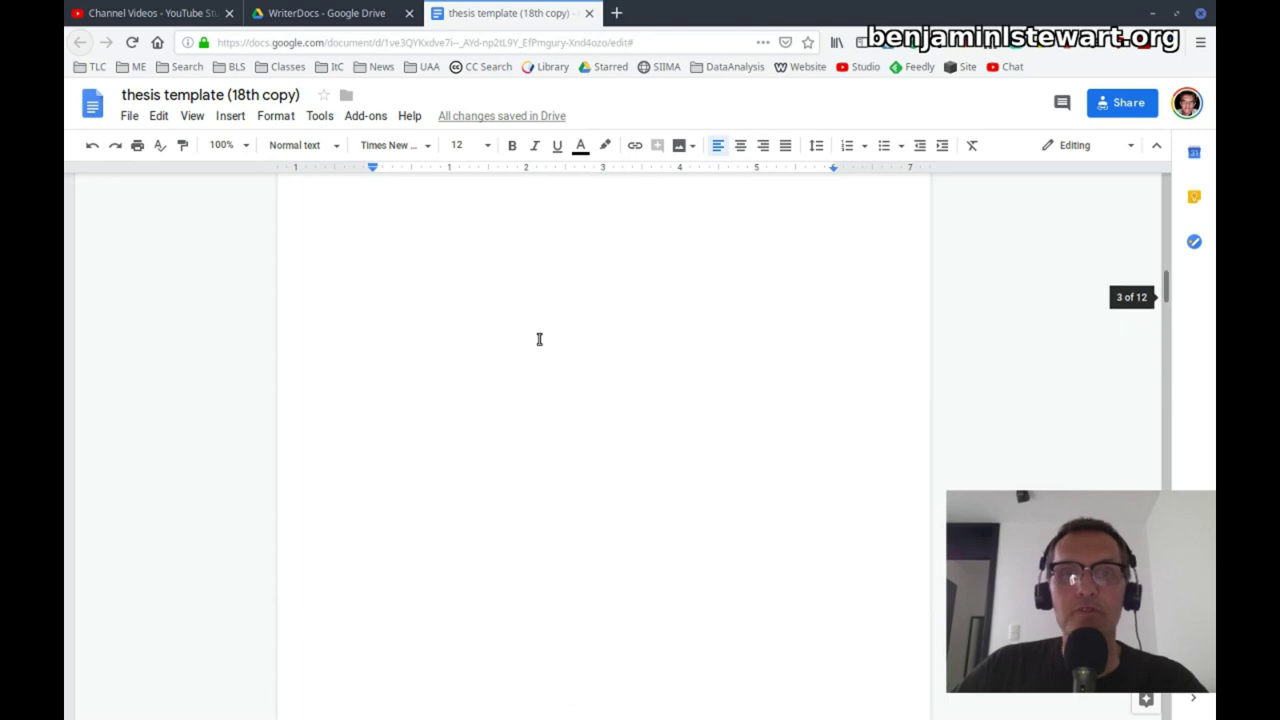
pyautogui.scroll(10, 539, 339)
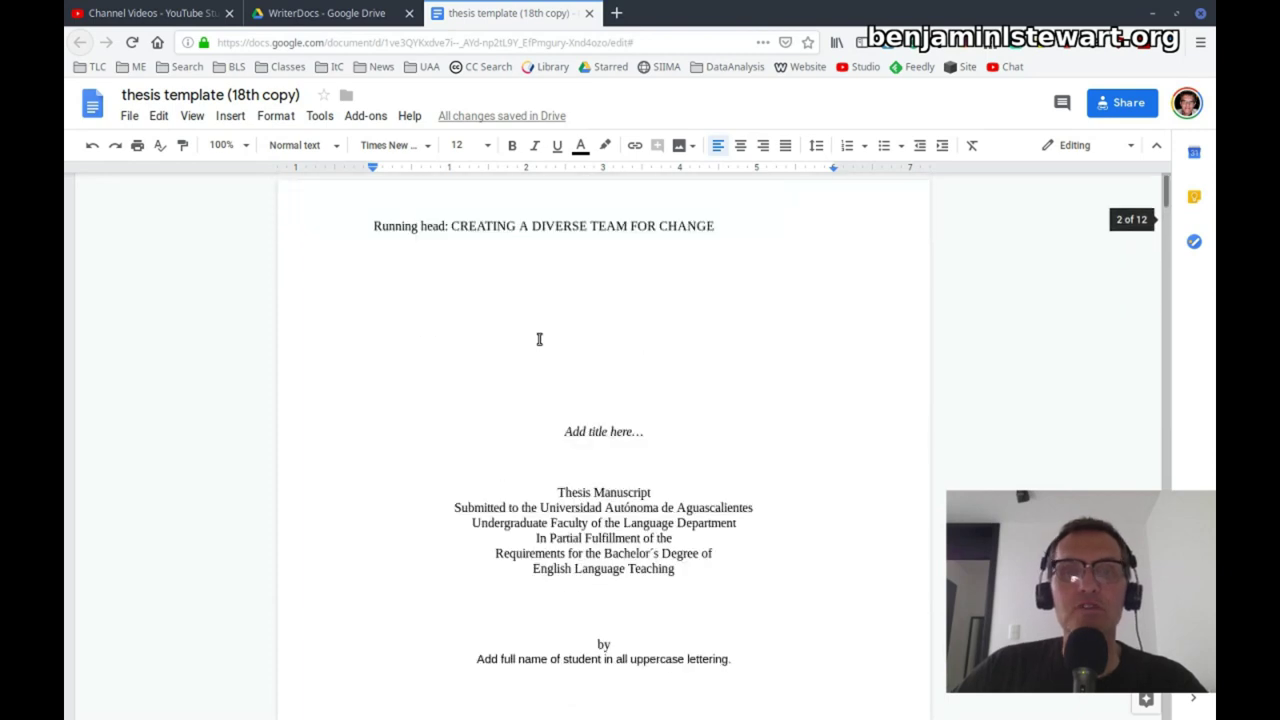
pyautogui.scroll(-10, 545, 339)
pyautogui.scroll(-5, 575, 339)
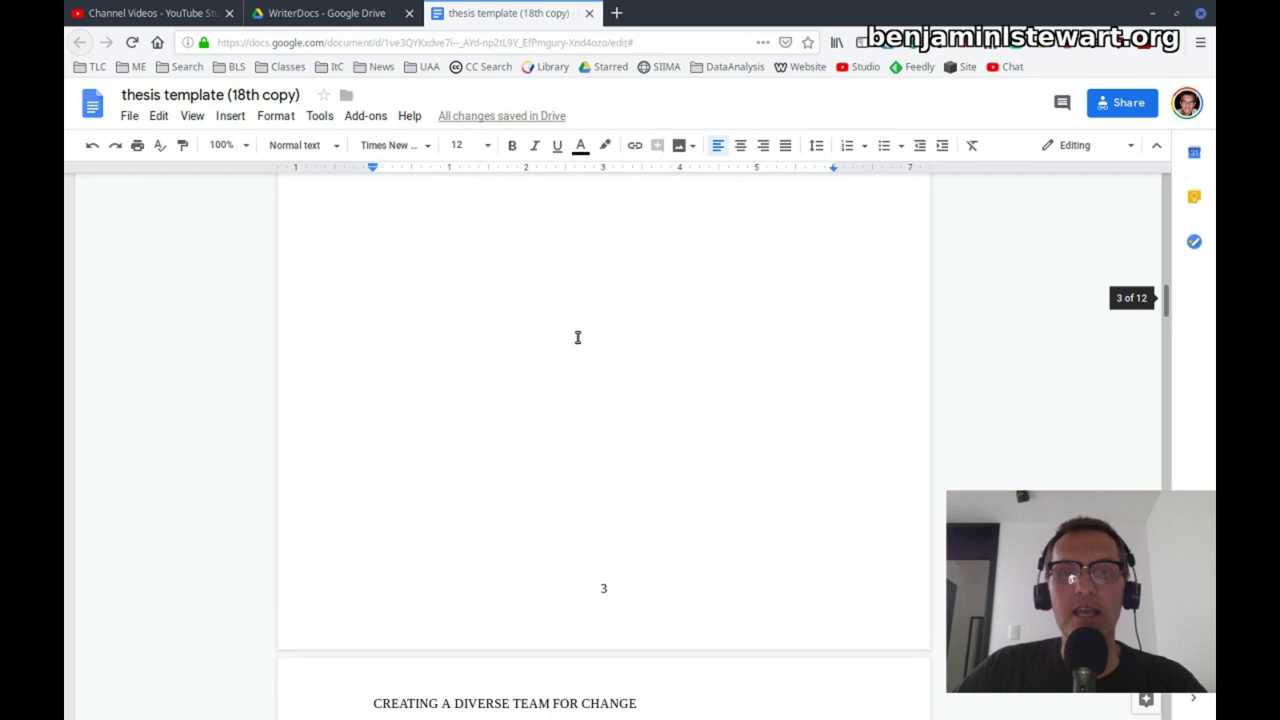
pyautogui.scroll(3, 577, 339)
pyautogui.scroll(-3, 577, 340)
pyautogui.scroll(1, 575, 340)
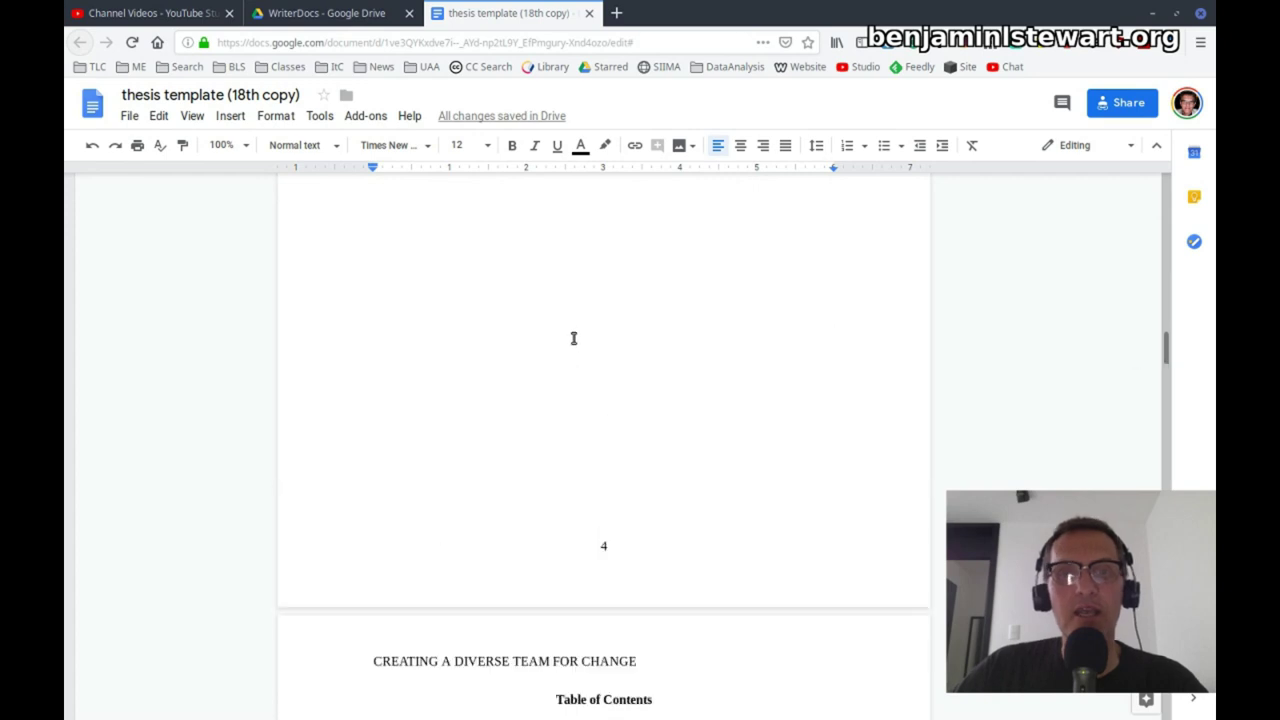
pyautogui.scroll(-8, 574, 342)
pyautogui.scroll(-1, 575, 342)
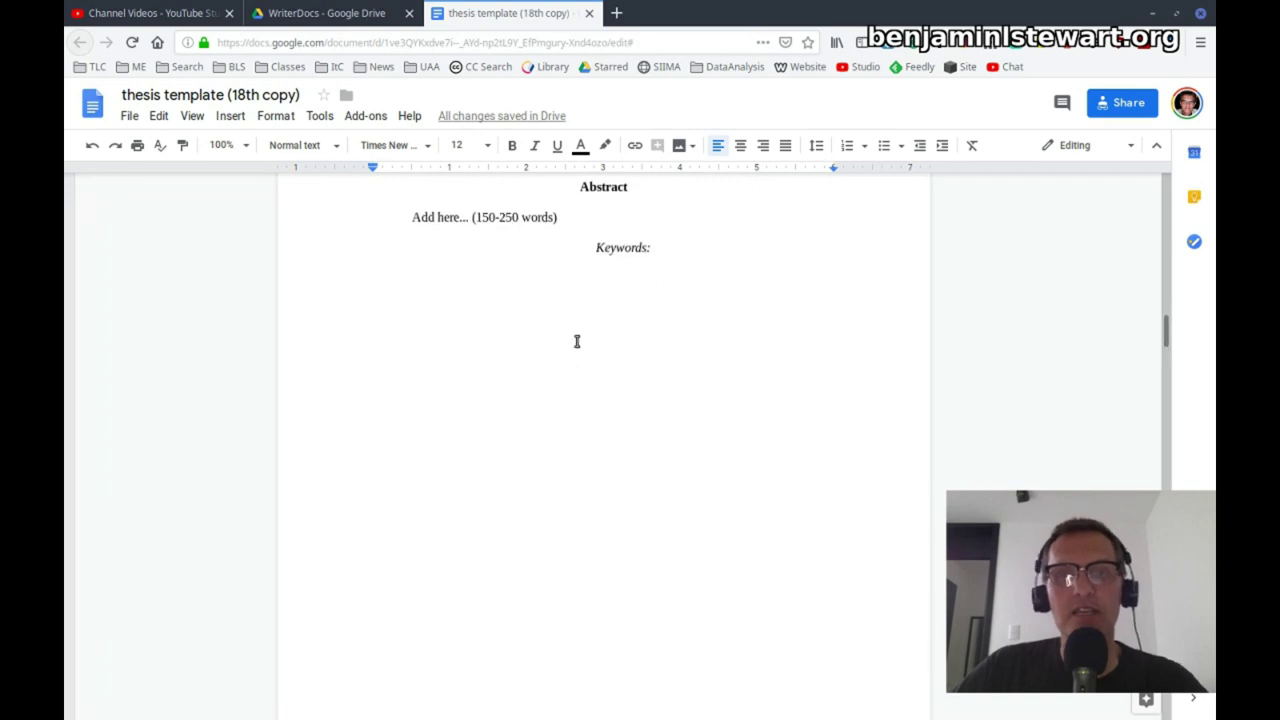
pyautogui.scroll(3, 574, 340)
pyautogui.scroll(-15, 630, 330)
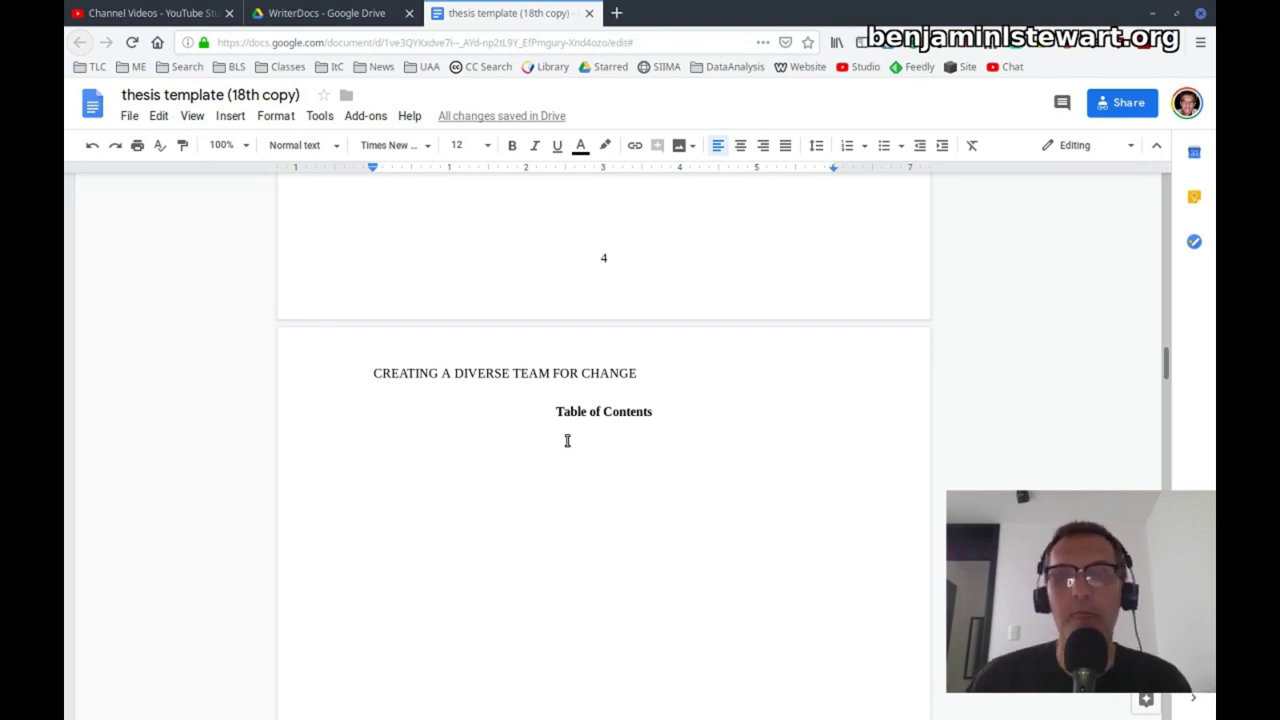
pyautogui.scroll(10, 580, 430)
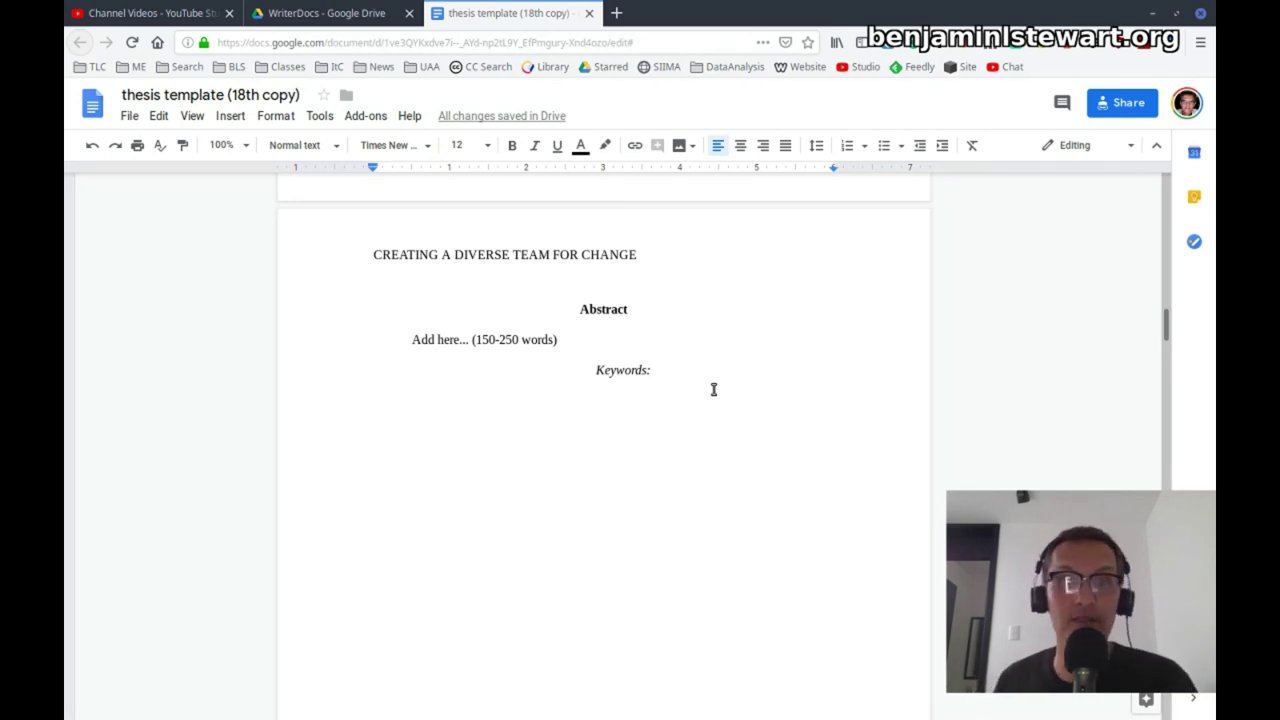
pyautogui.scroll(-3, 903, 337)
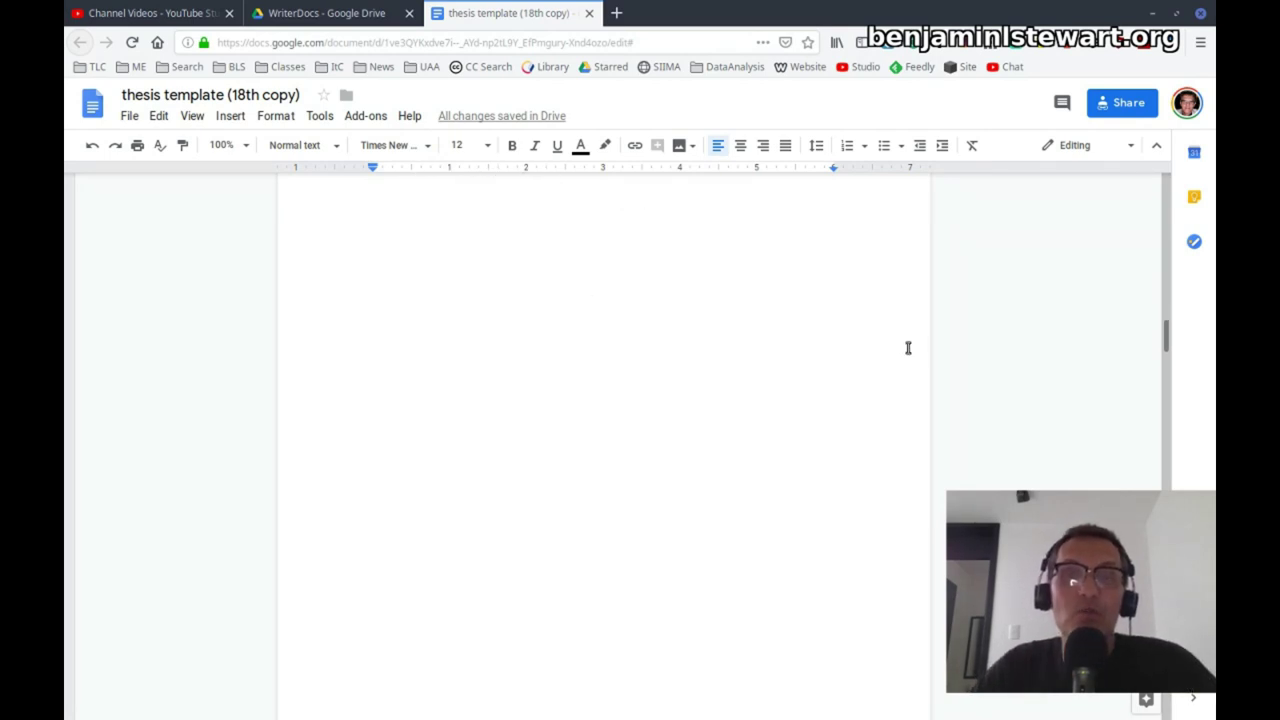
pyautogui.scroll(3, 906, 346)
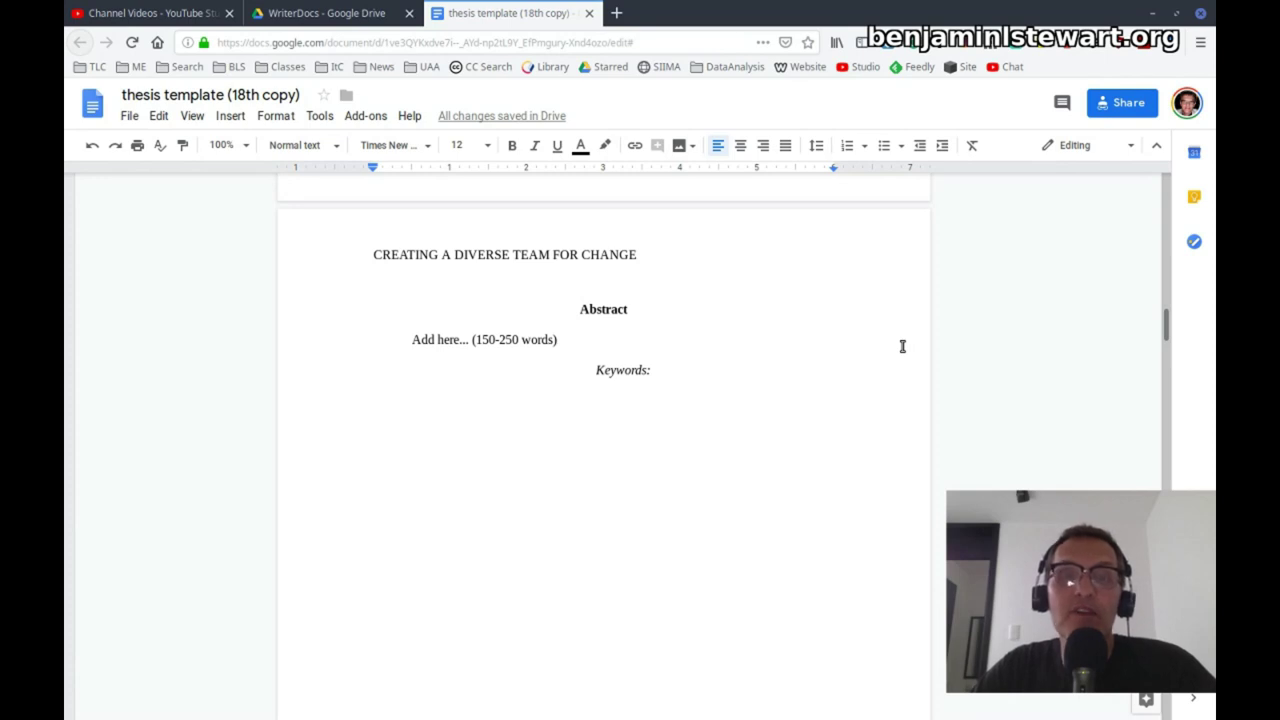
pyautogui.scroll(-9, 902, 346)
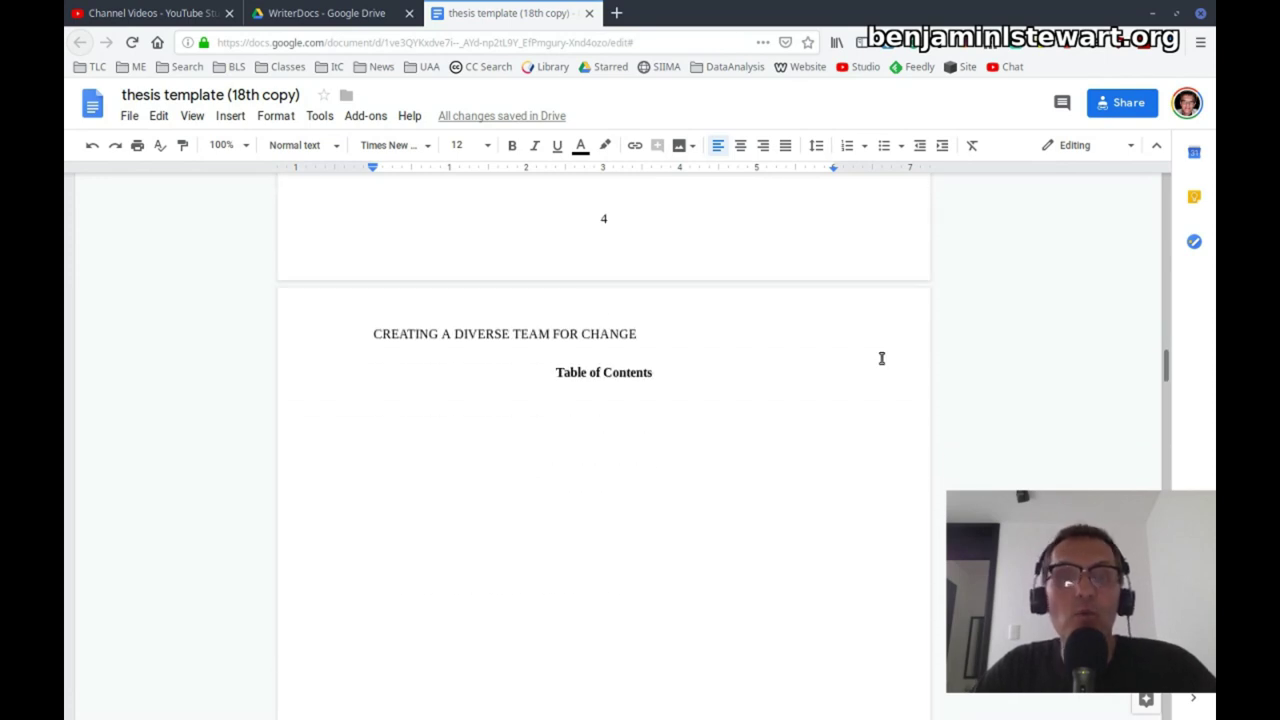
pyautogui.scroll(-2, 814, 394)
pyautogui.scroll(3, 816, 395)
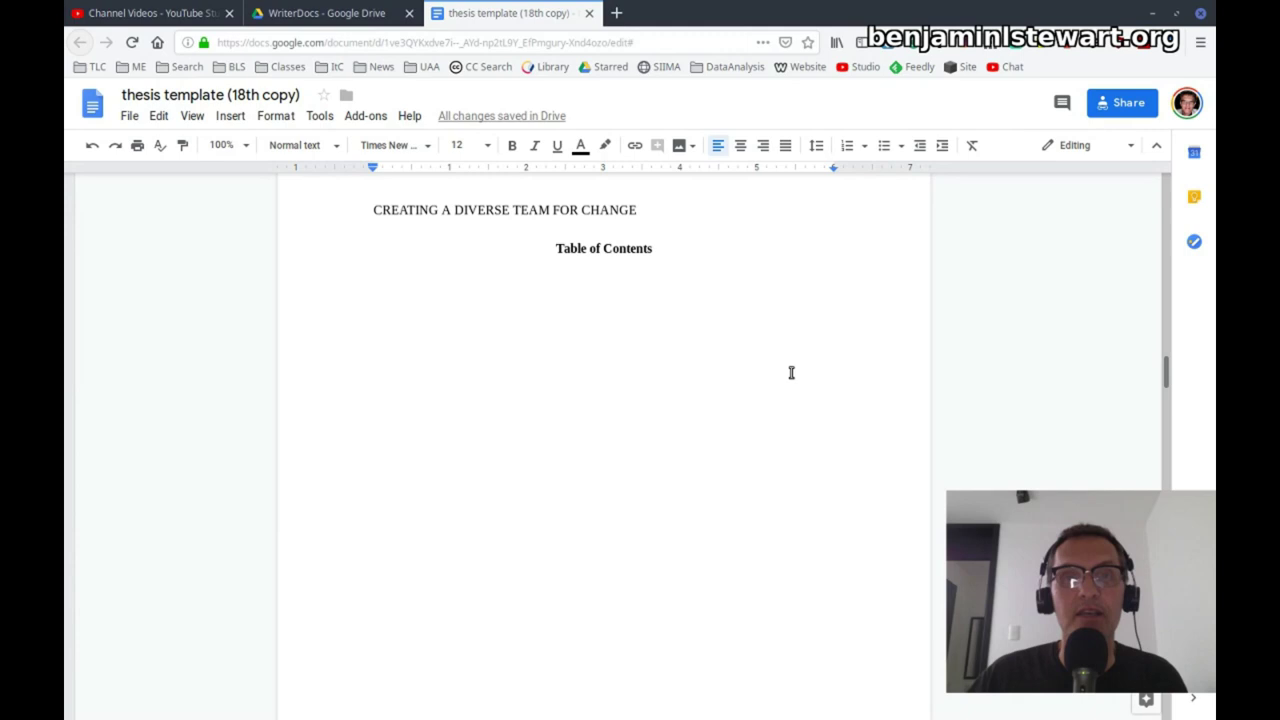
pyautogui.scroll(7, 517, 297)
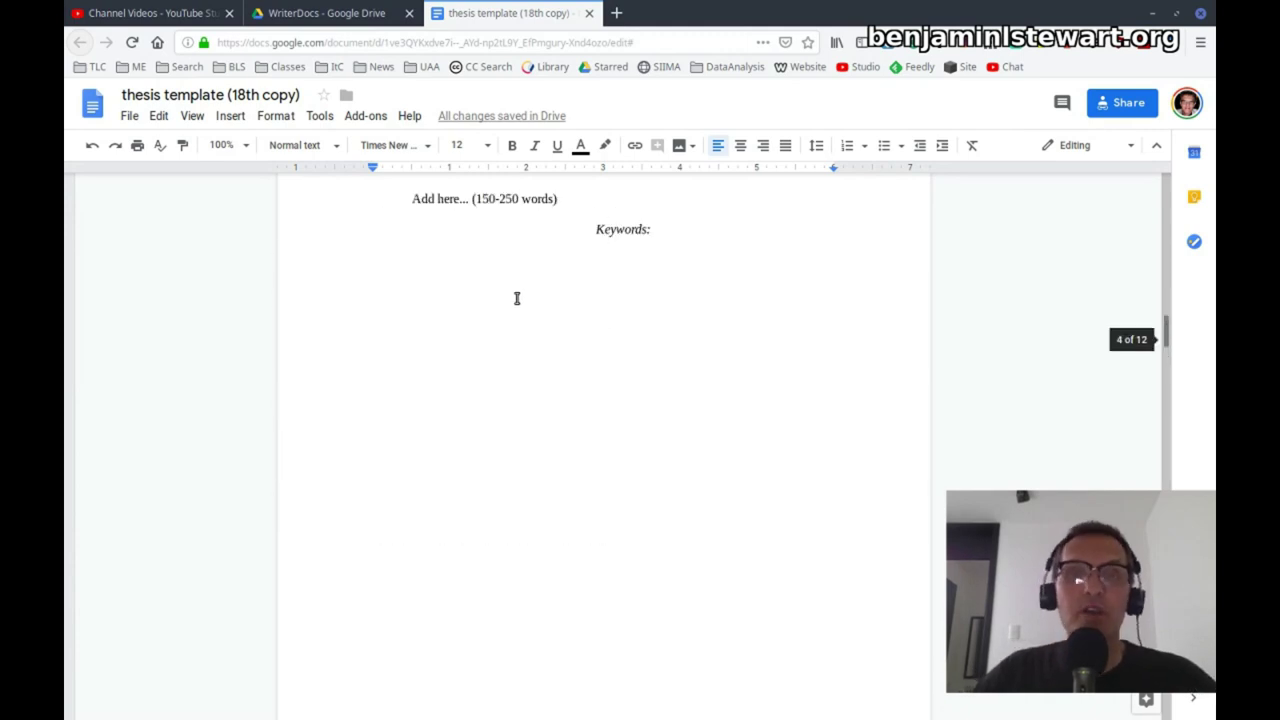
pyautogui.scroll(-10, 543, 326)
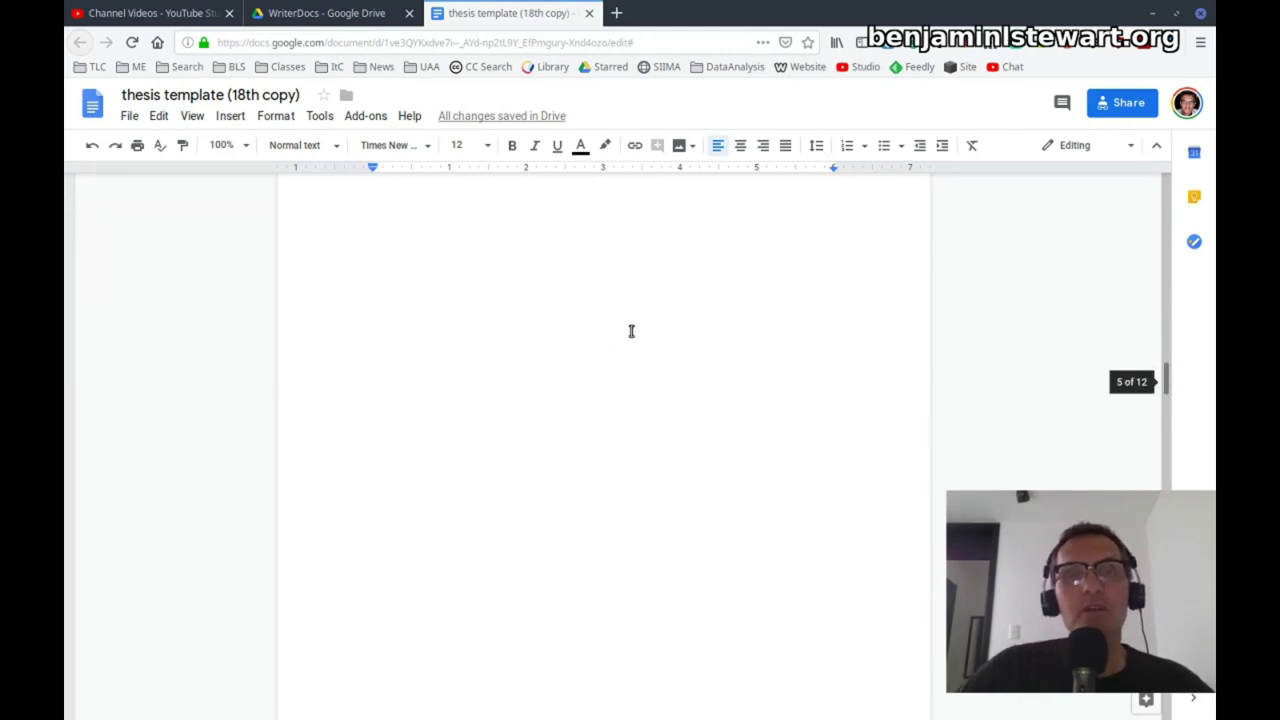
pyautogui.scroll(5, 631, 331)
# - Change the Table of Contents title from Heading 1 to Normal text
pyautogui.click(557, 343)
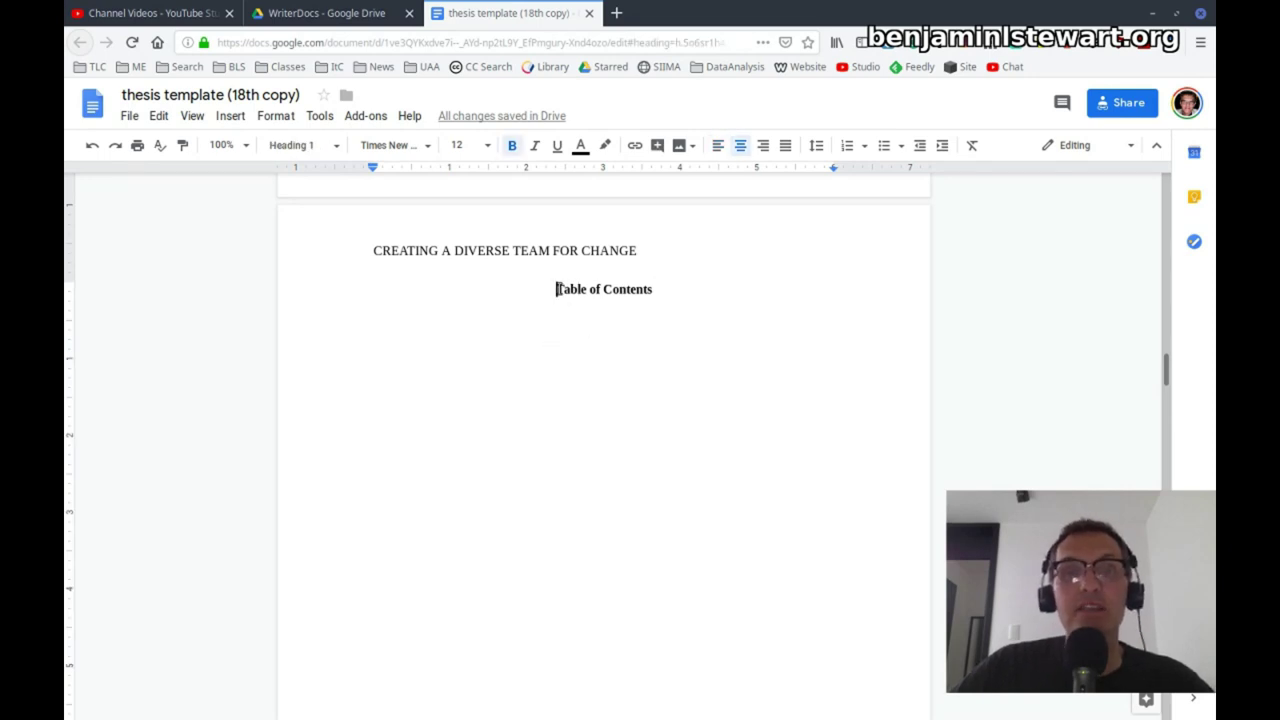
pyautogui.tripleClick(660, 294)
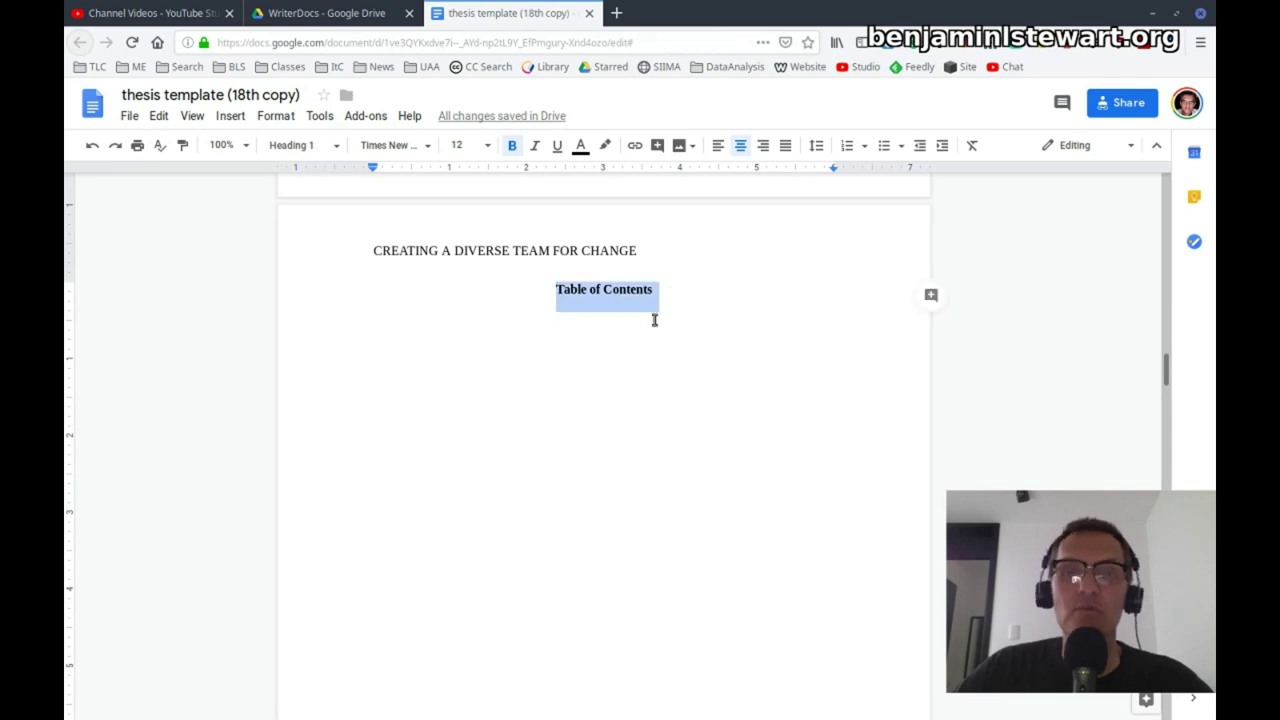
pyautogui.click(335, 147)
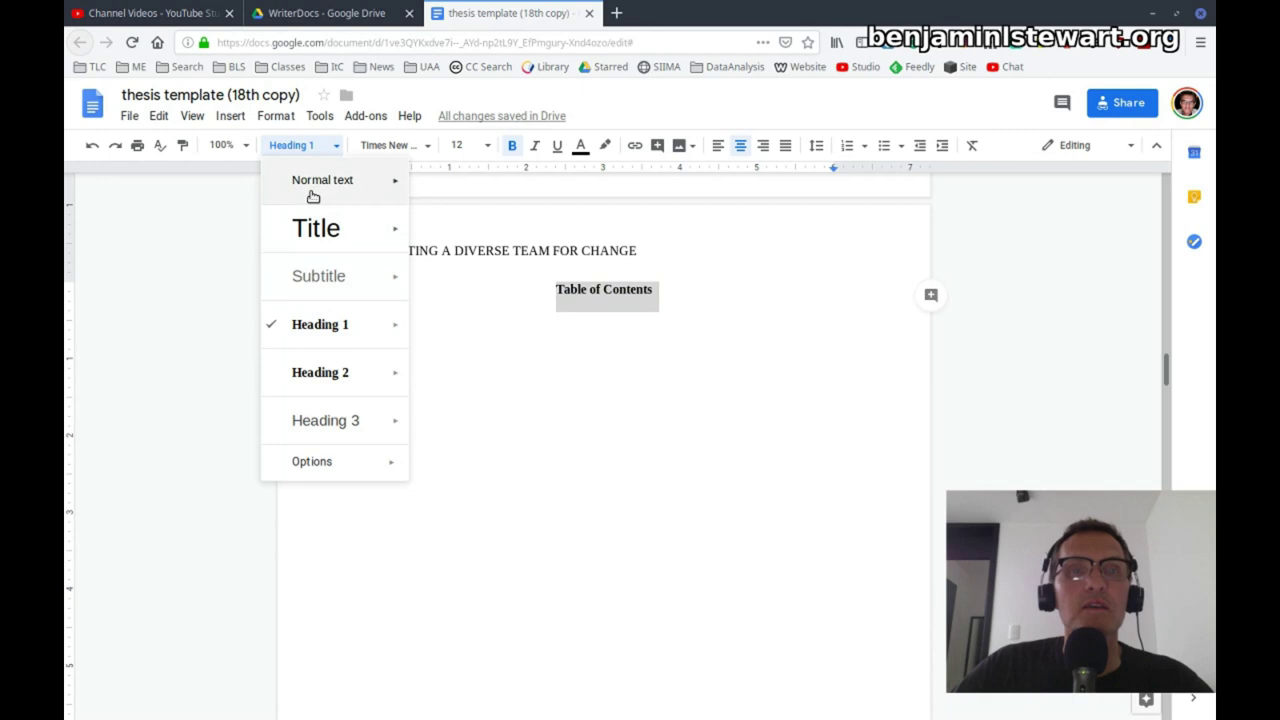
pyautogui.click(313, 190)
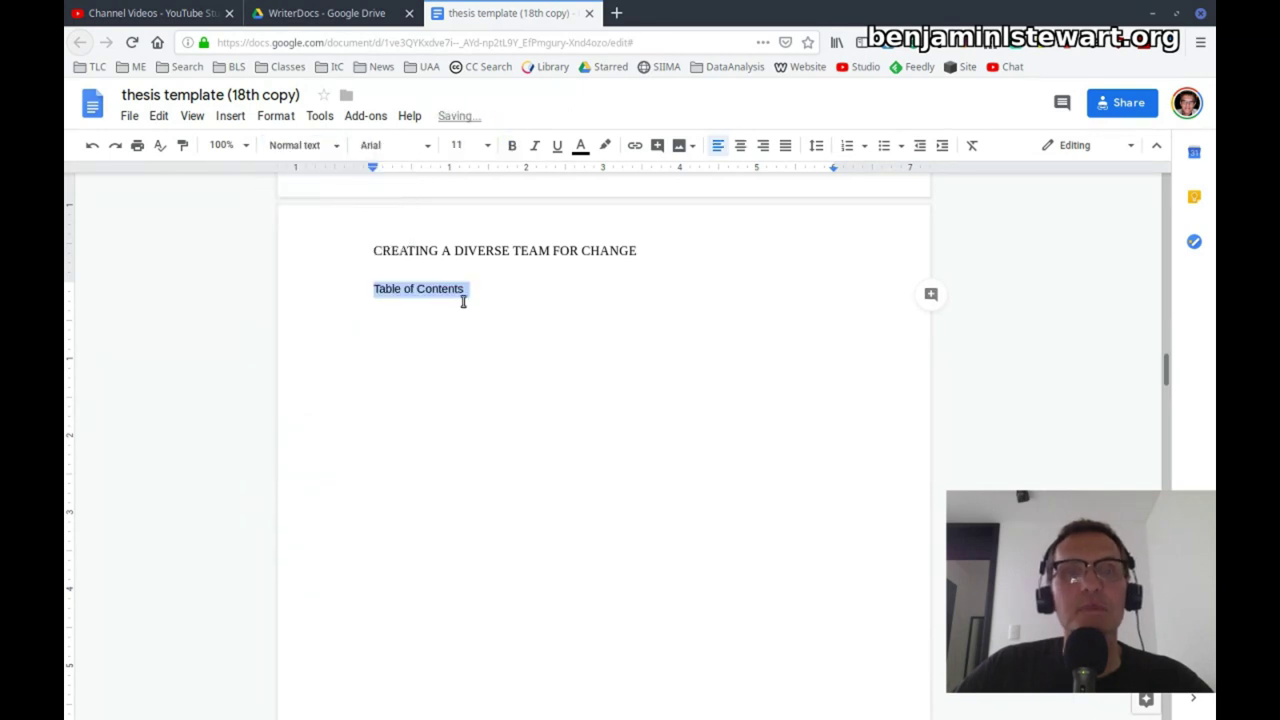
# - Format the title as bold, centred Times New Roman at size 12
pyautogui.click(426, 149)
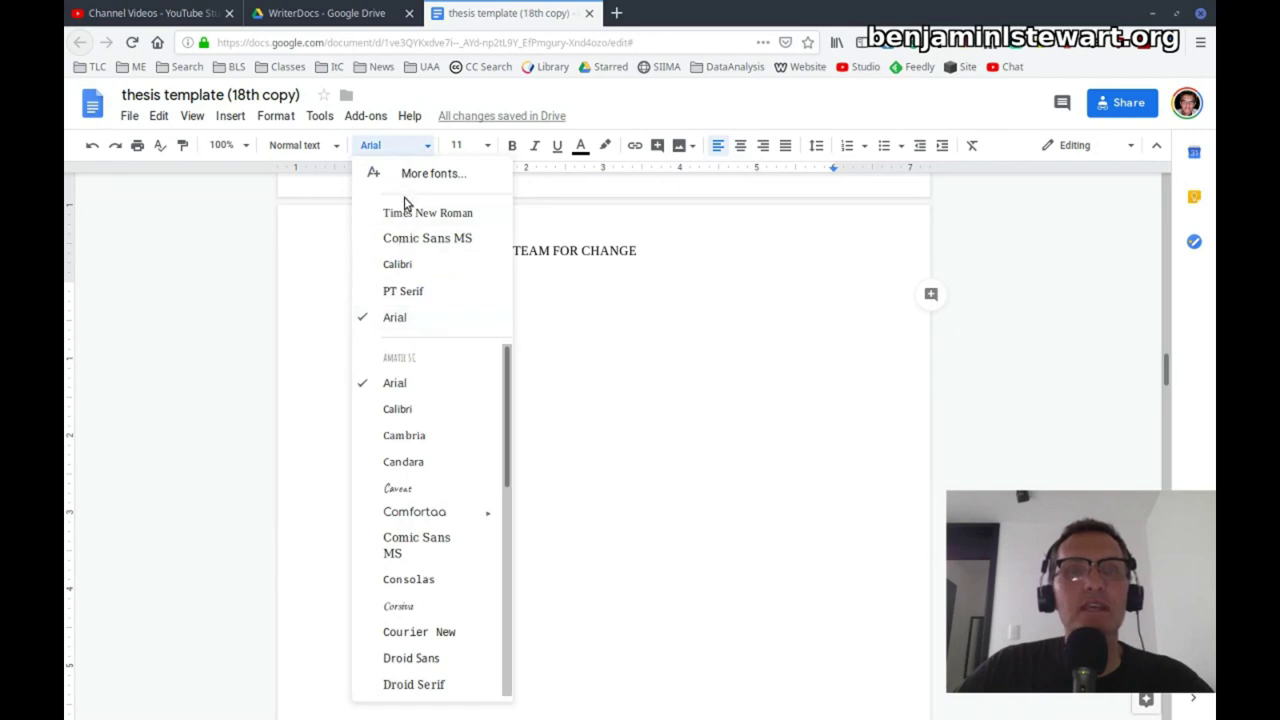
pyautogui.click(409, 212)
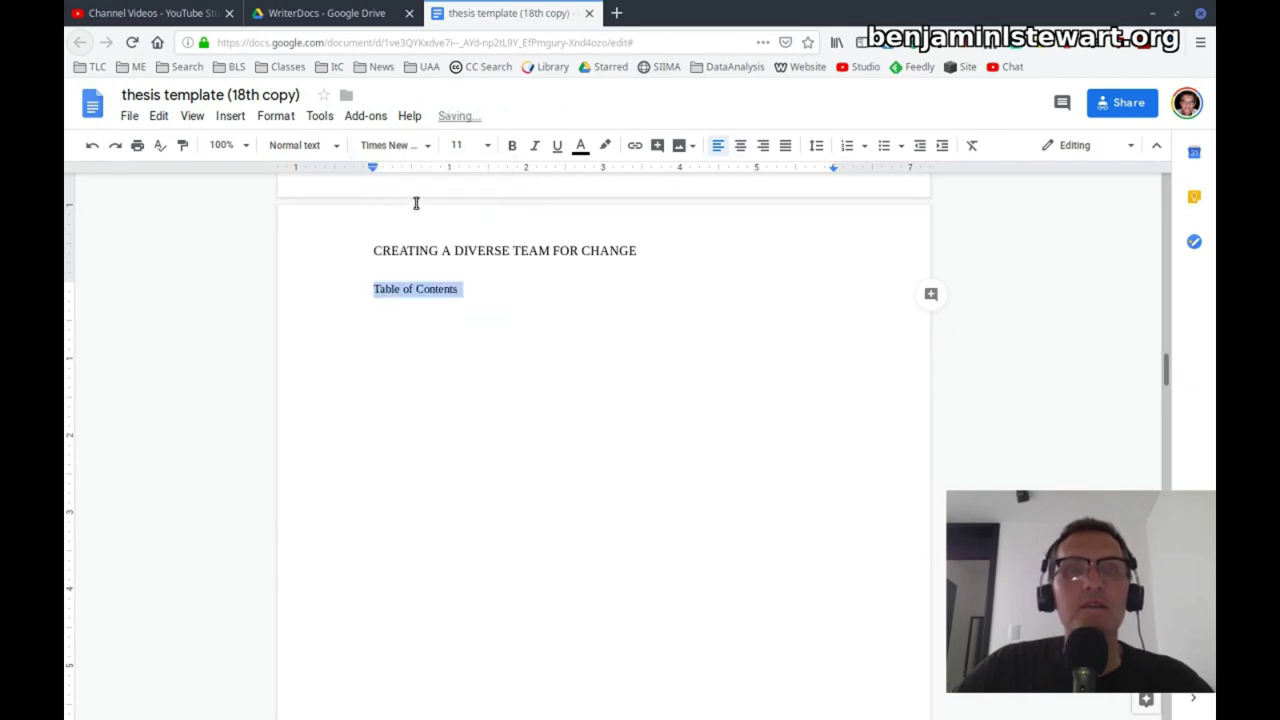
pyautogui.click(474, 146)
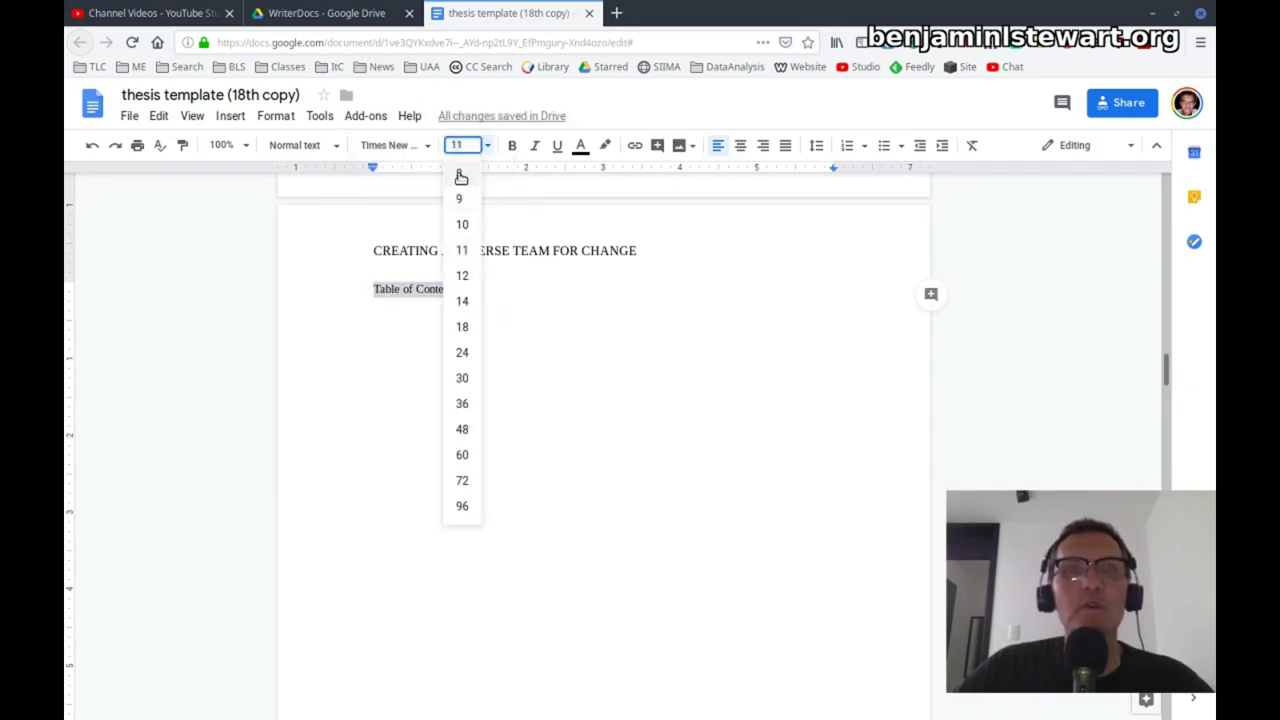
pyautogui.write('12')
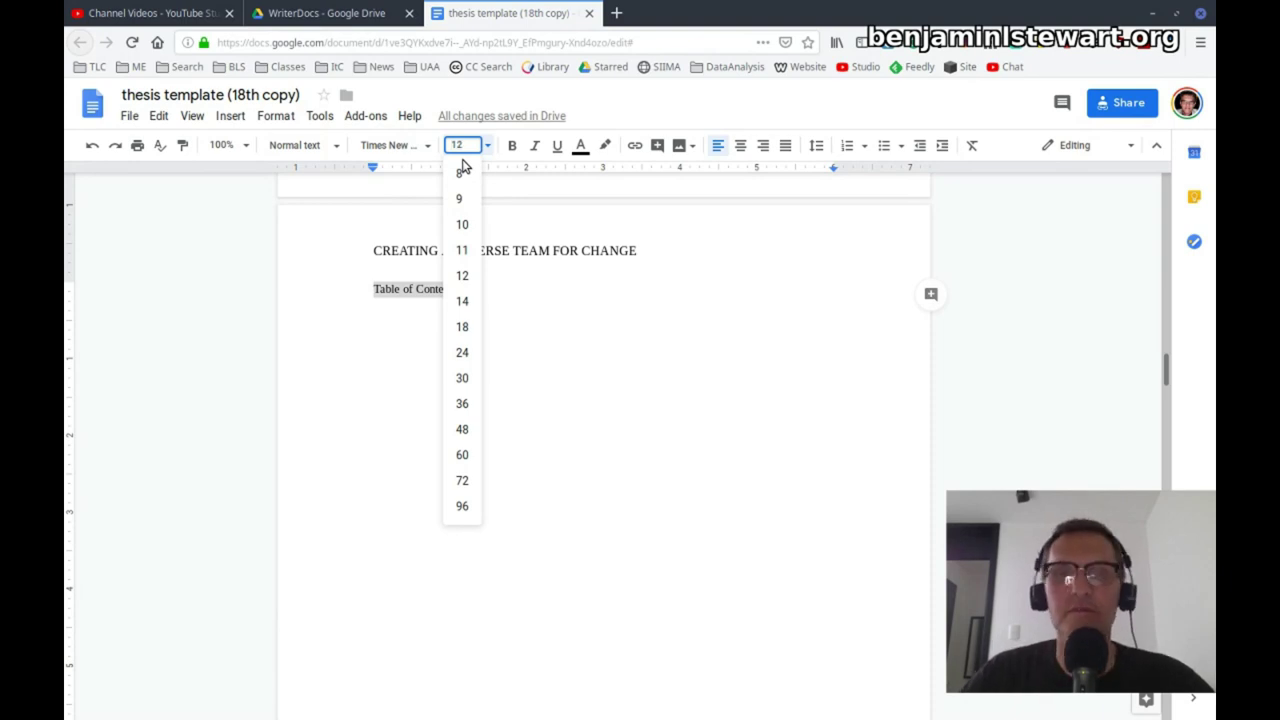
pyautogui.press('Return')
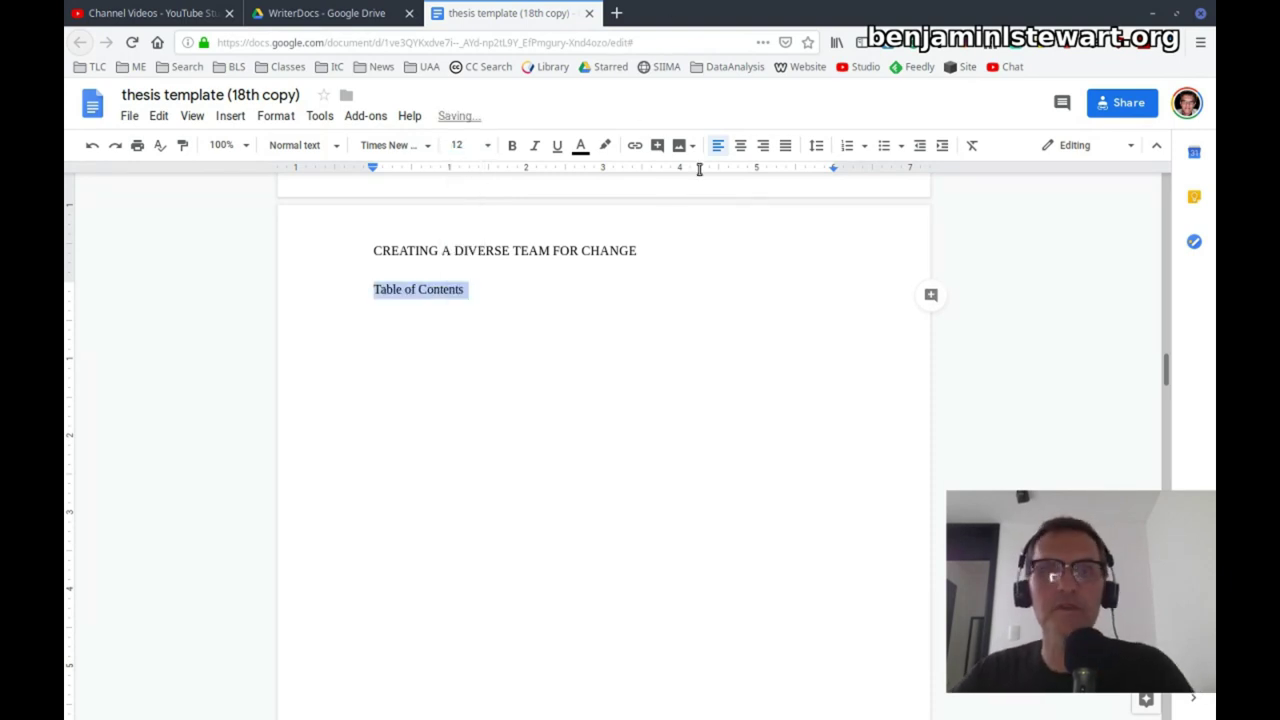
pyautogui.hotkey('ctrl', 'b')
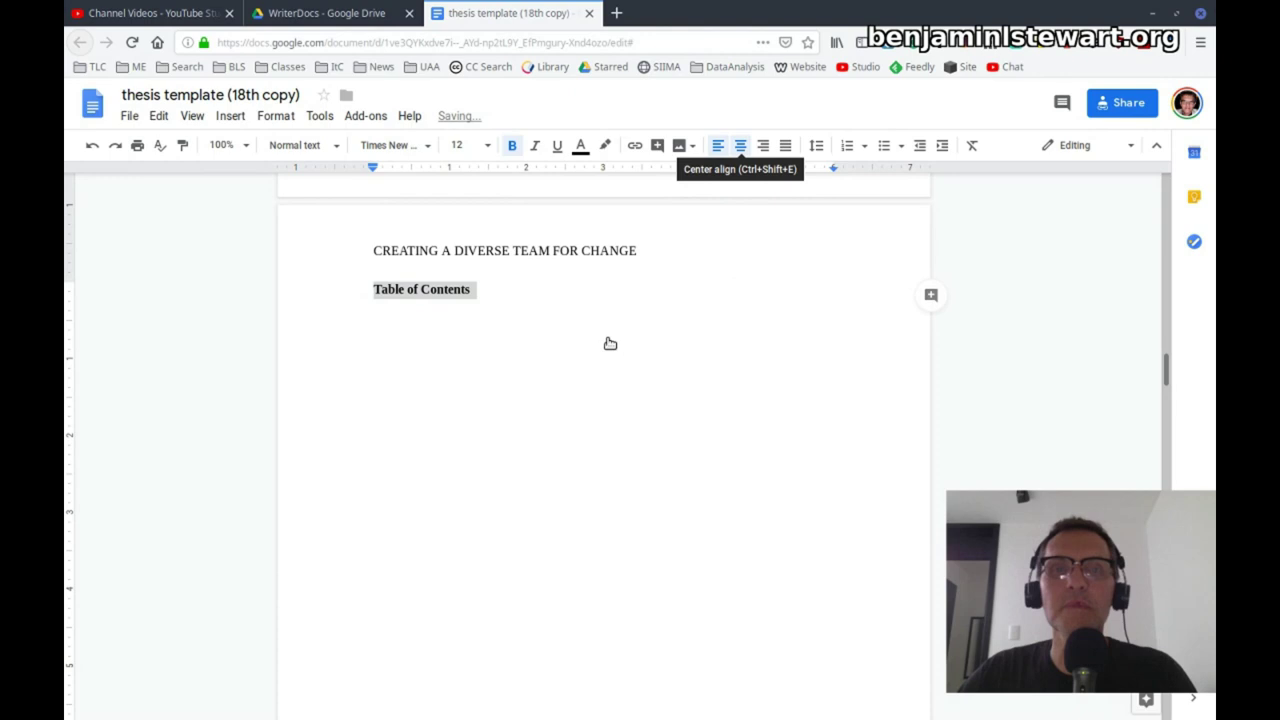
pyautogui.hotkey('ctrl', 'shift', 'e')
# - Add two blank lines below the Table of Contents title
pyautogui.click(671, 296)
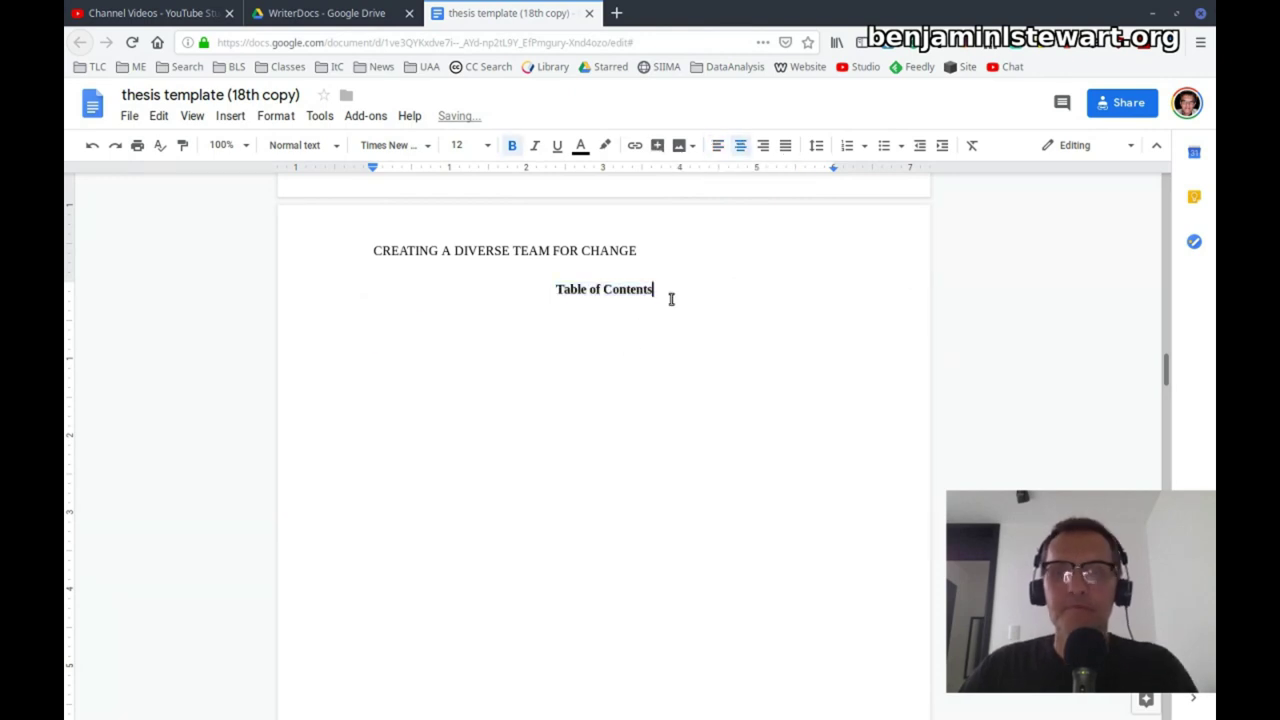
pyautogui.press('Return')
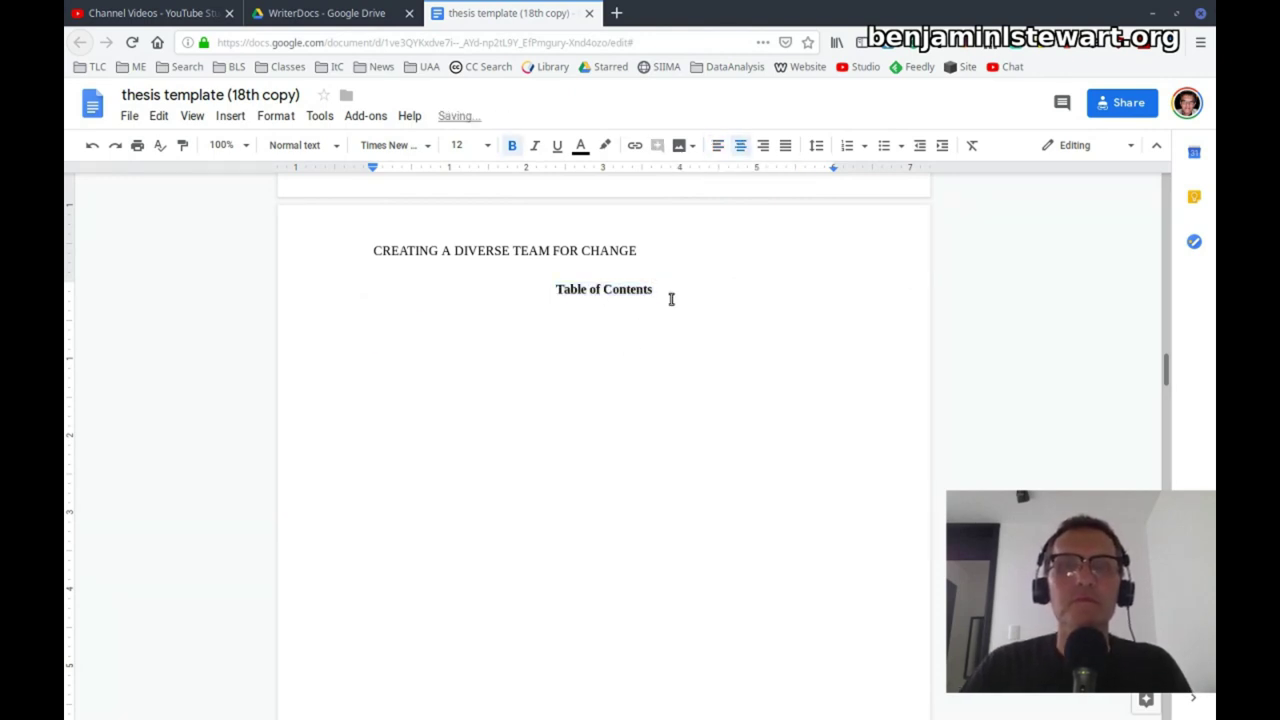
pyautogui.press('Return')
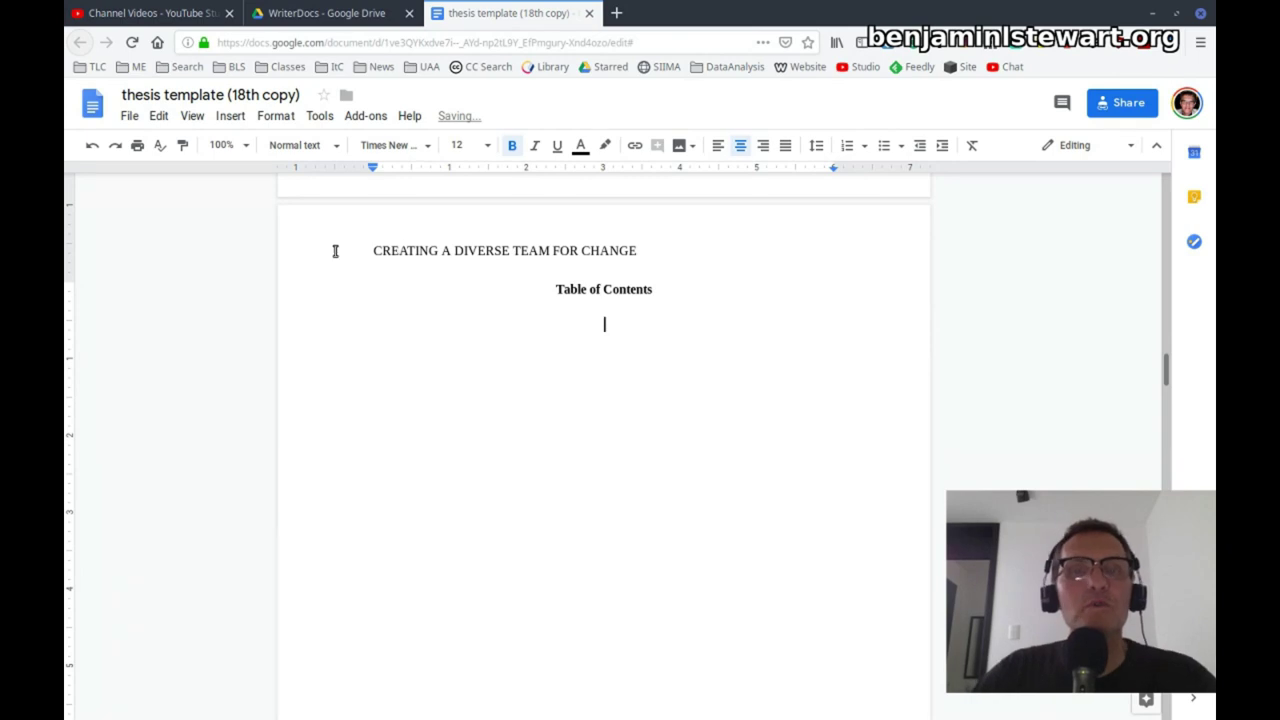
# - Insert a page-numbered table of contents listing 'Title of work' through 'Student Questionnaire'
pyautogui.click(239, 121)
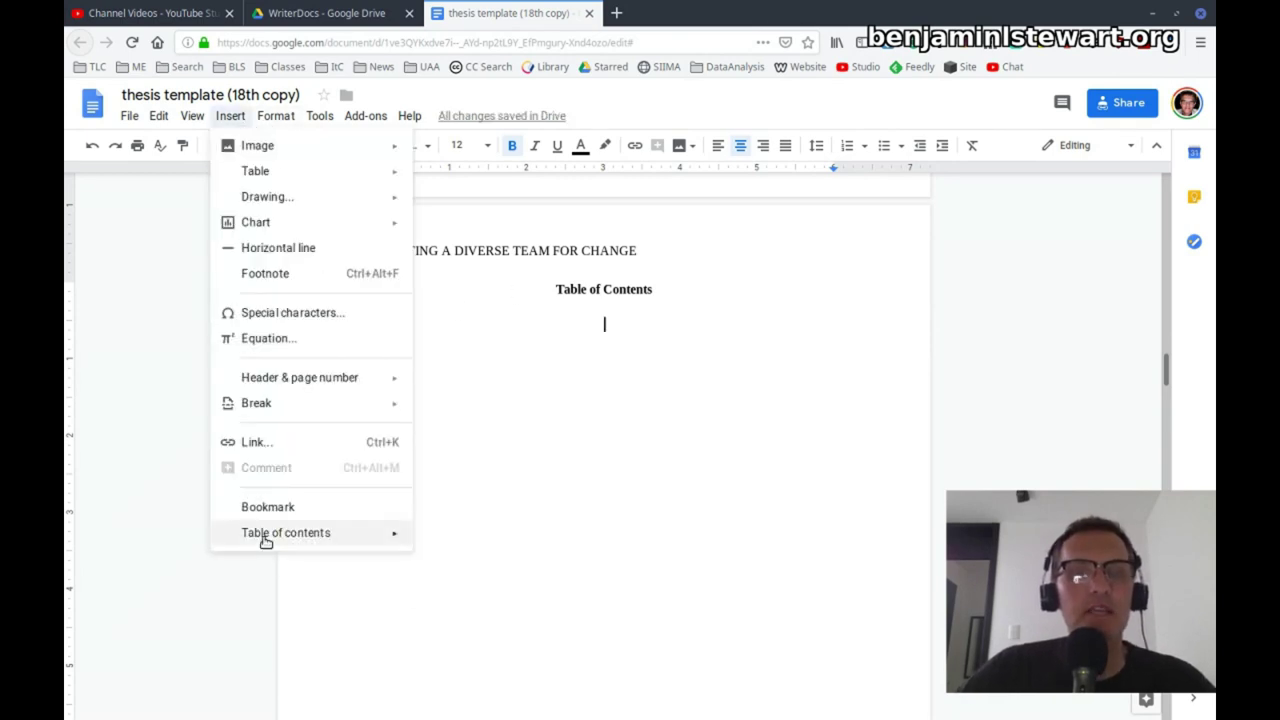
pyautogui.moveTo(300, 532)
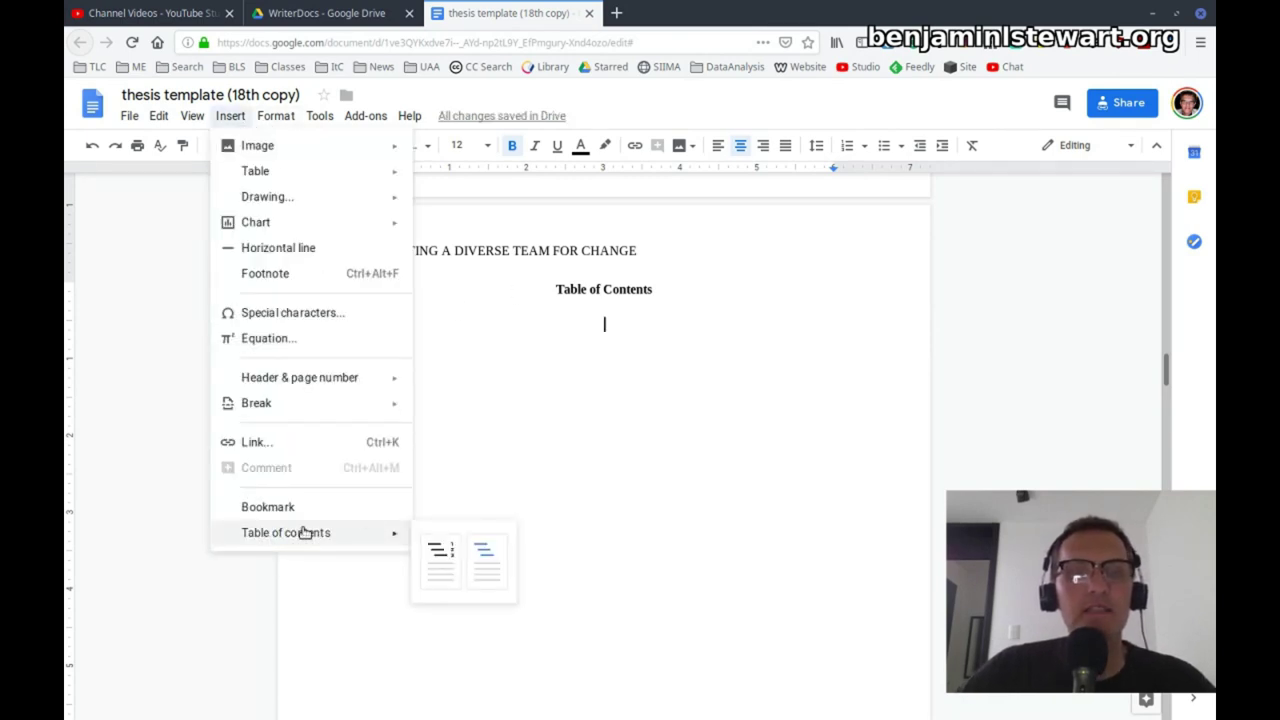
pyautogui.click(438, 557)
pyautogui.click(463, 549)
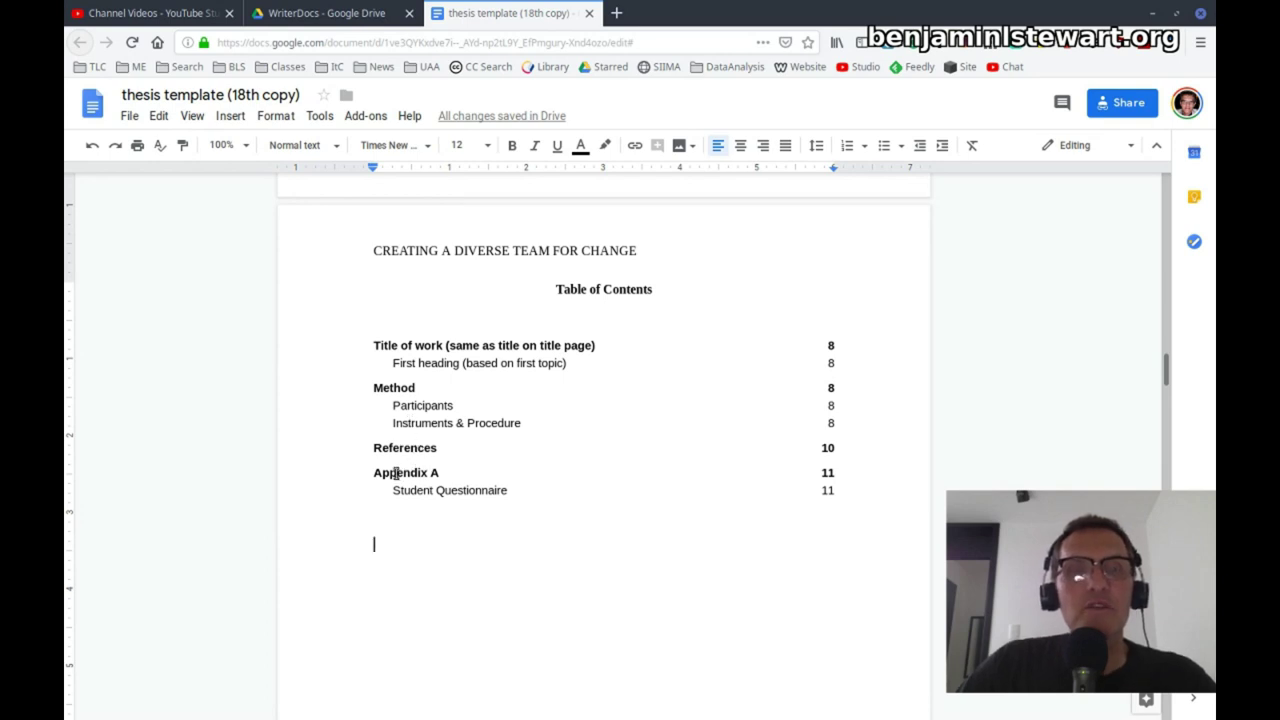
pyautogui.click(396, 474)
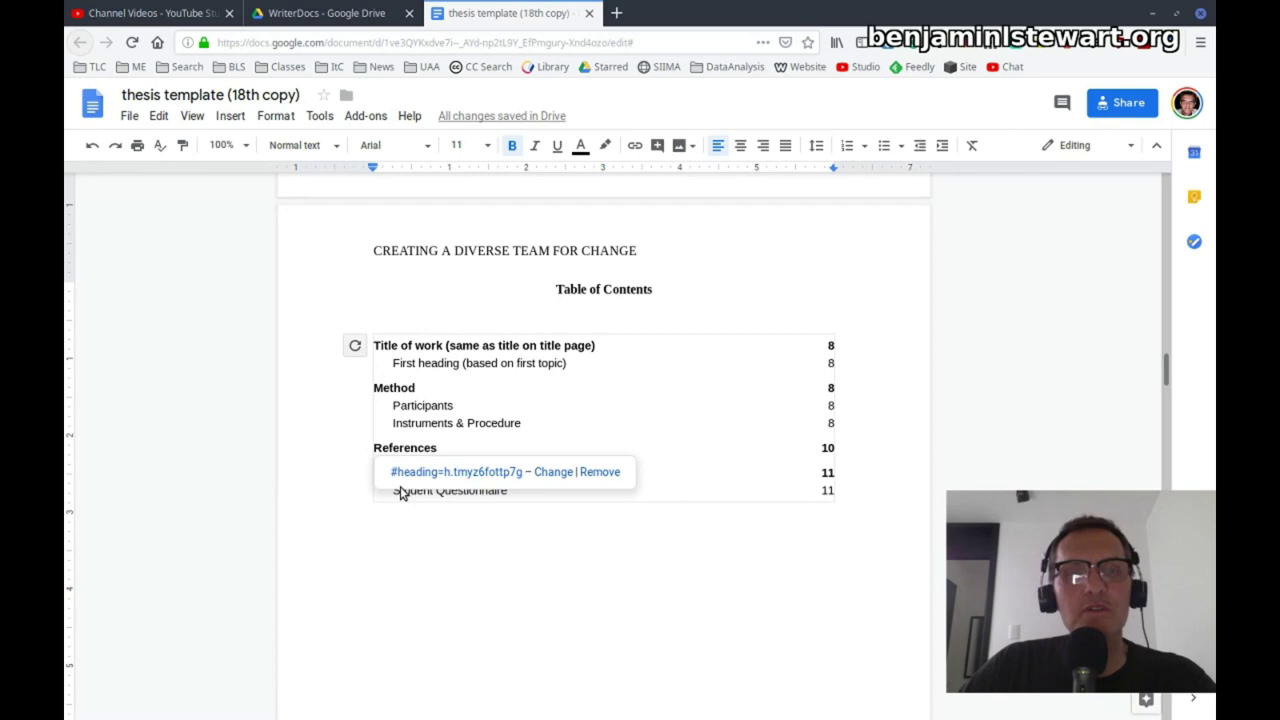
pyautogui.click(415, 405)
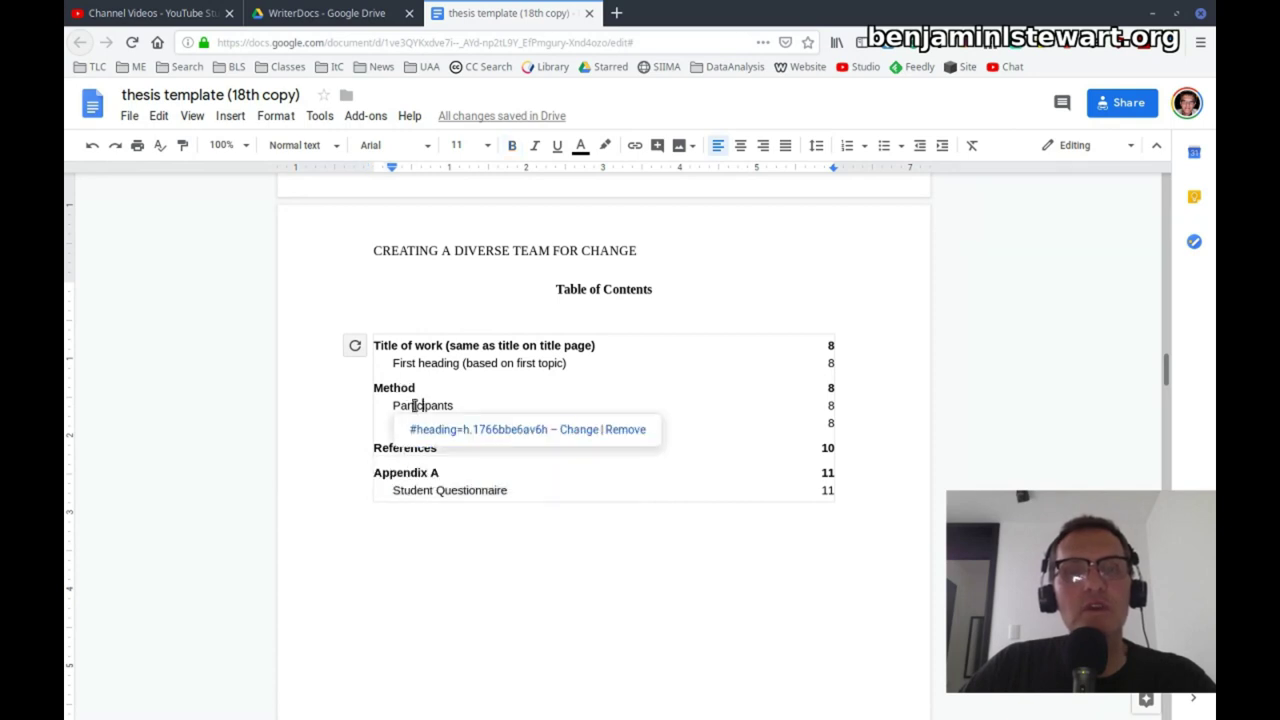
pyautogui.click(455, 365)
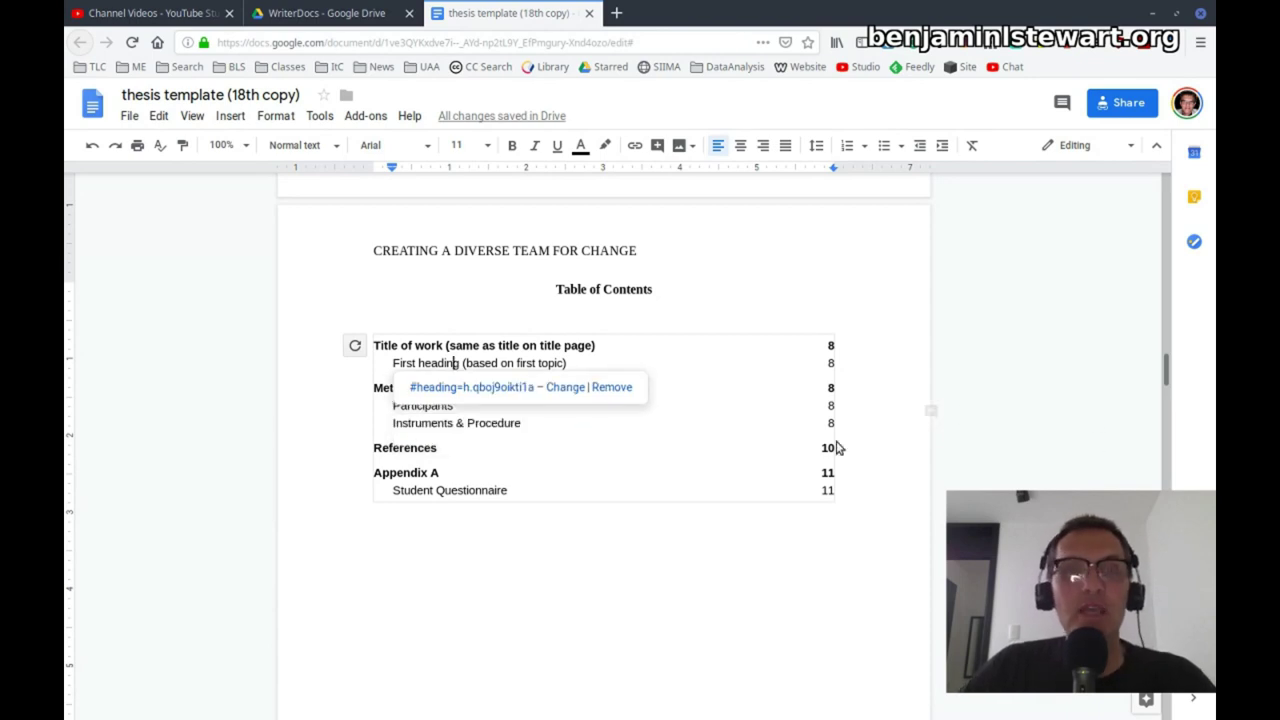
pyautogui.click(1003, 366)
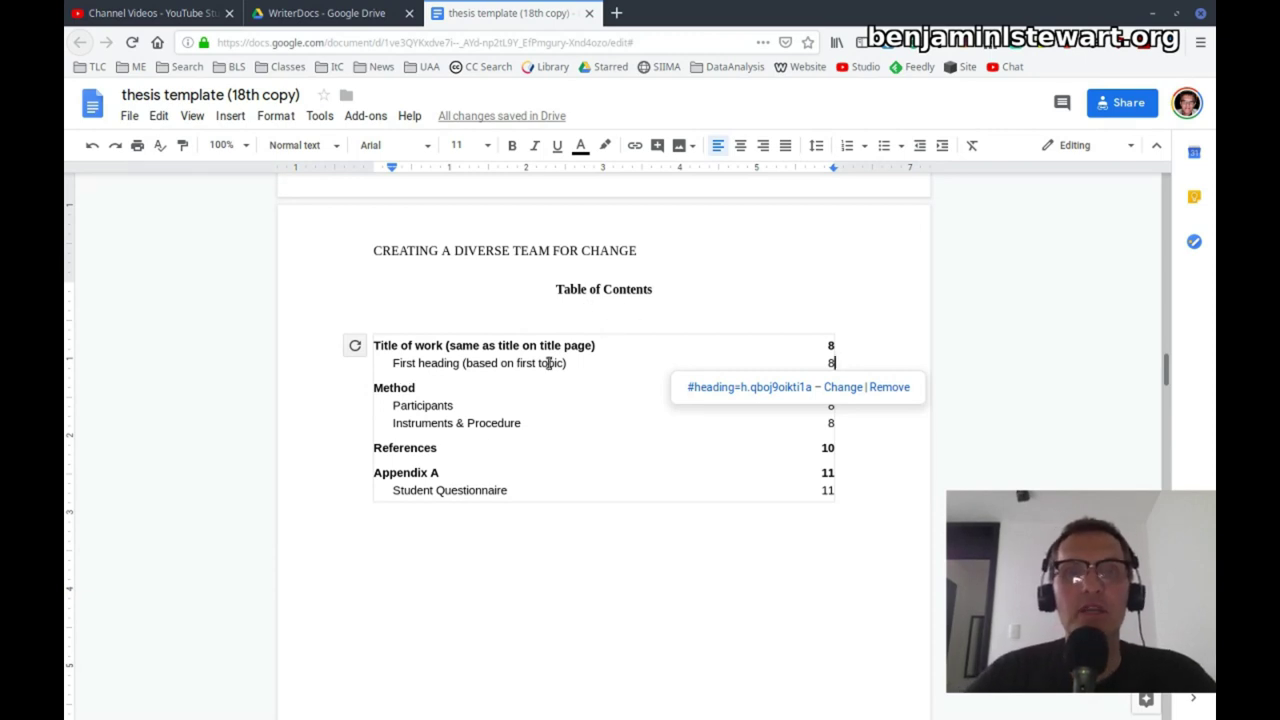
pyautogui.rightClick(516, 406)
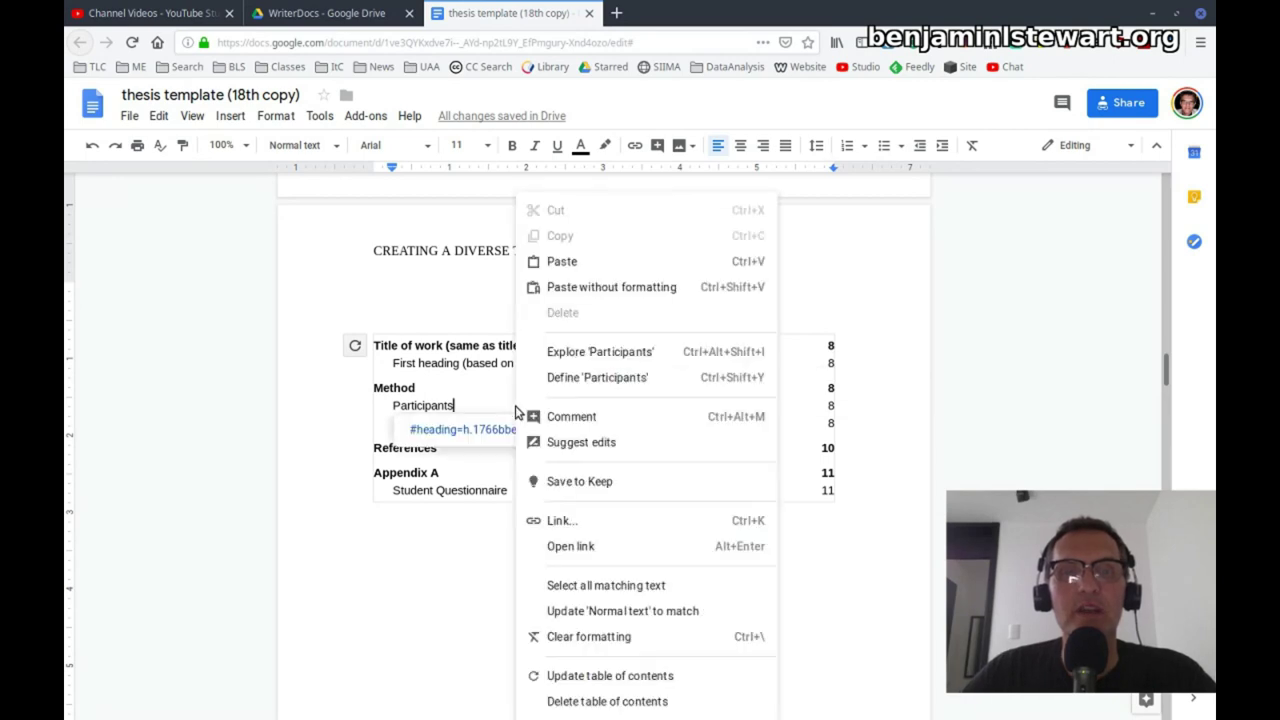
pyautogui.click(168, 436)
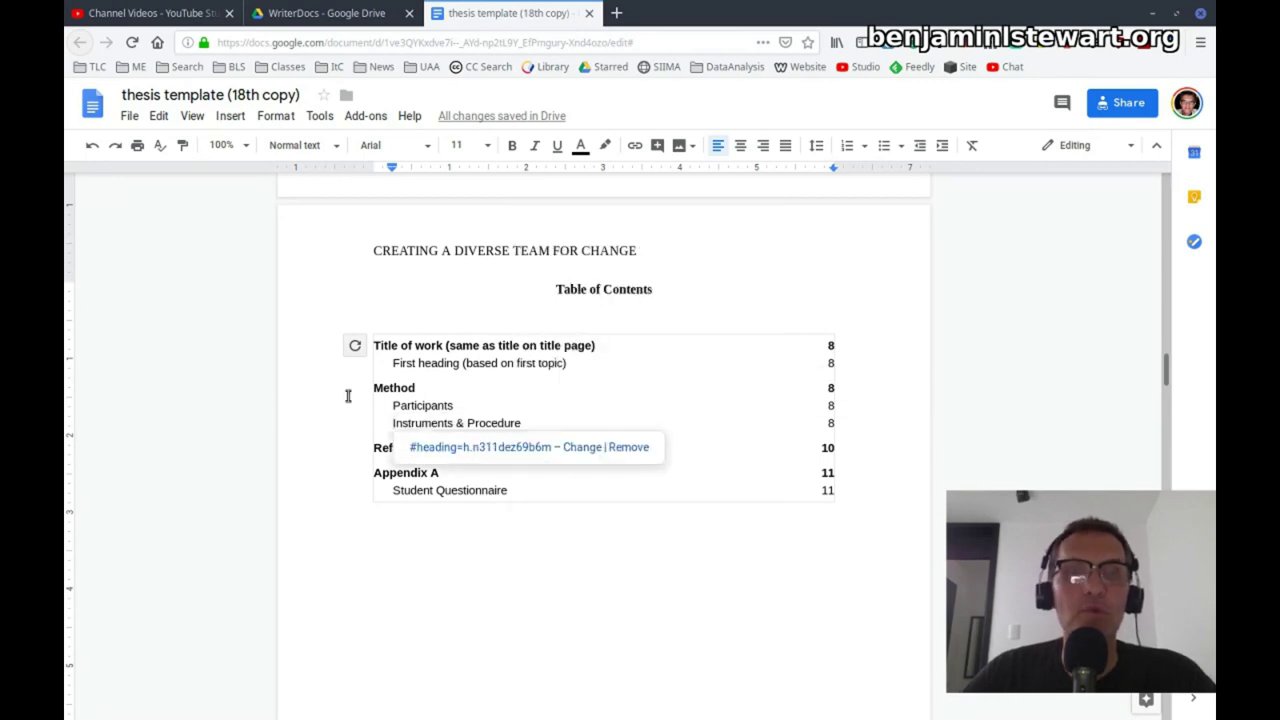
pyautogui.rightClick(472, 404)
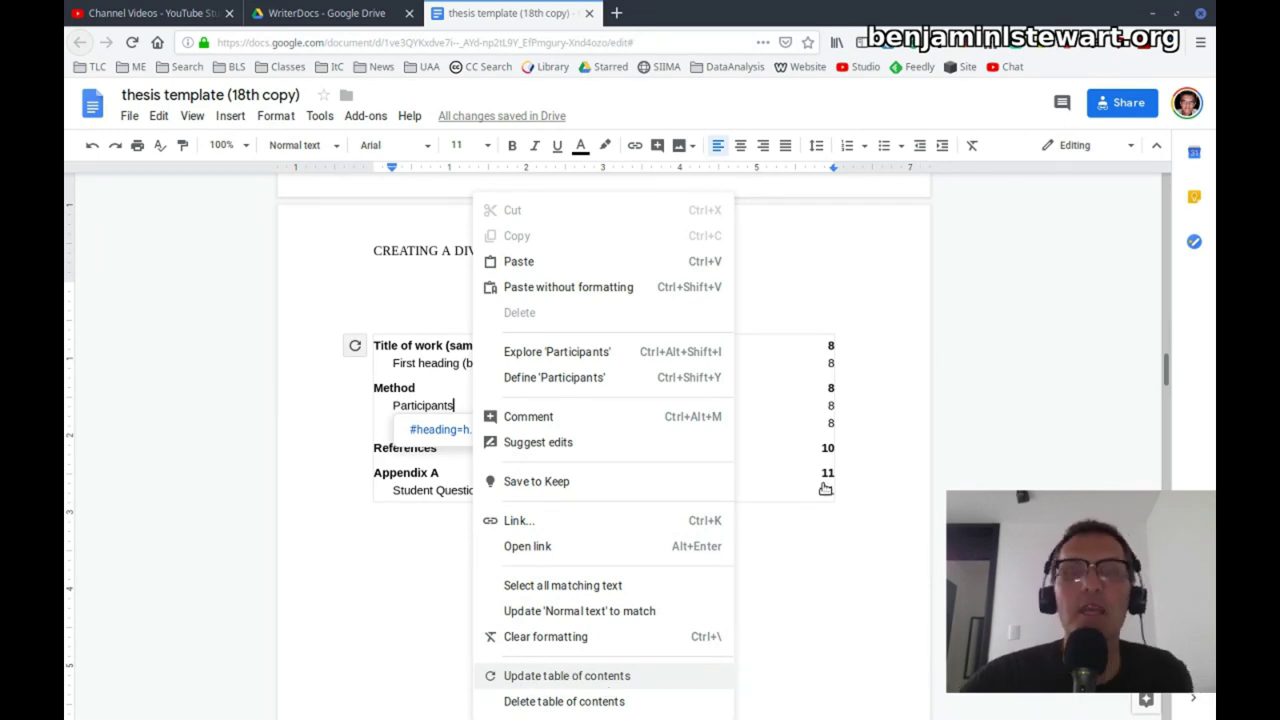
pyautogui.click(355, 345)
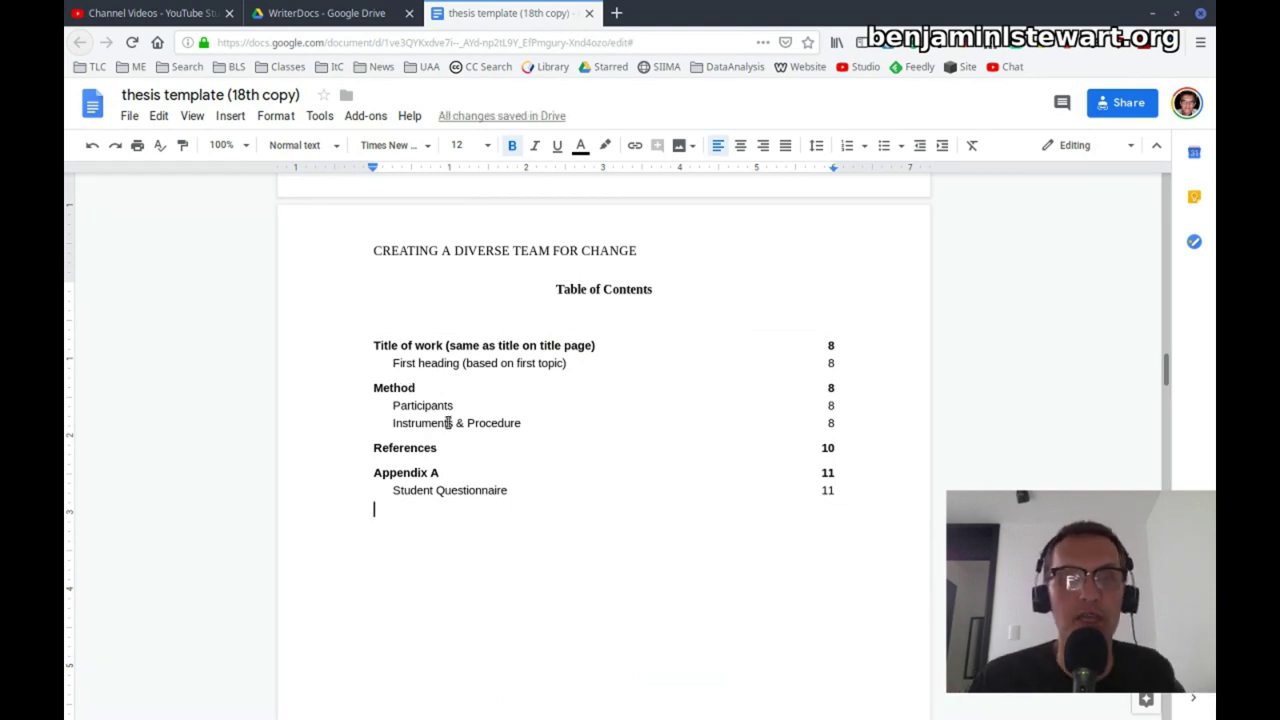
pyautogui.rightClick(510, 403)
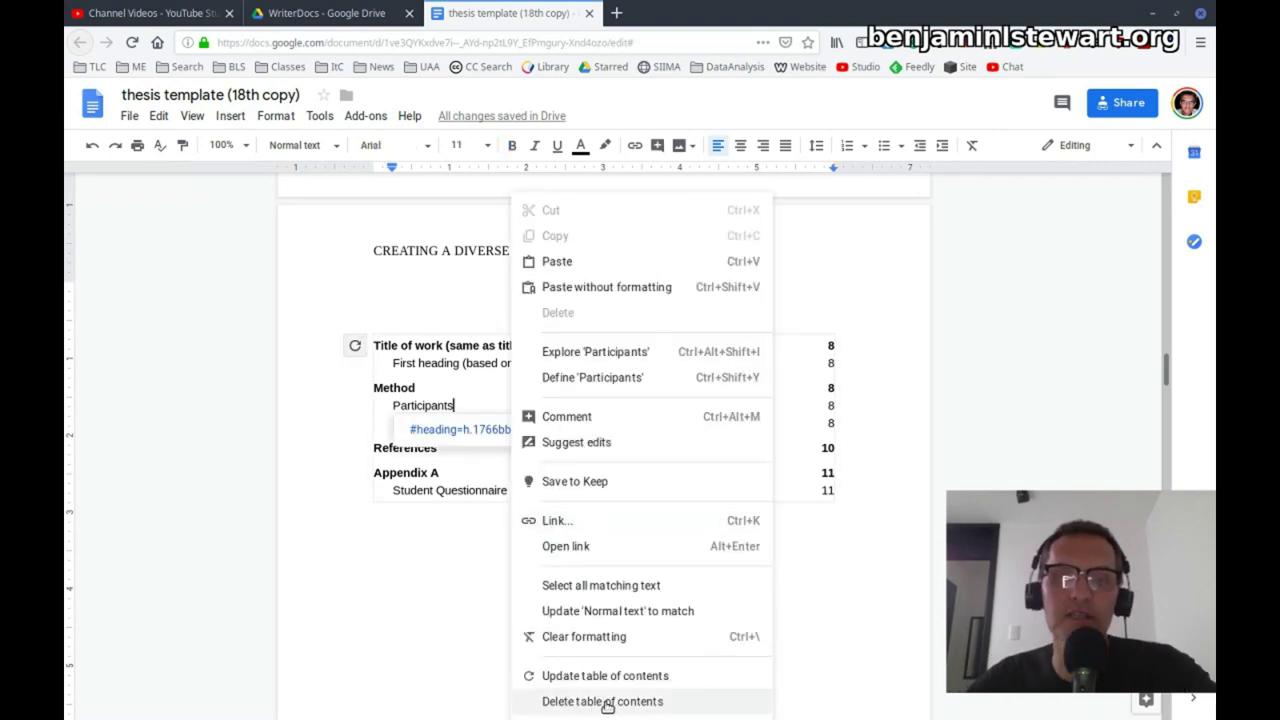
pyautogui.click(456, 377)
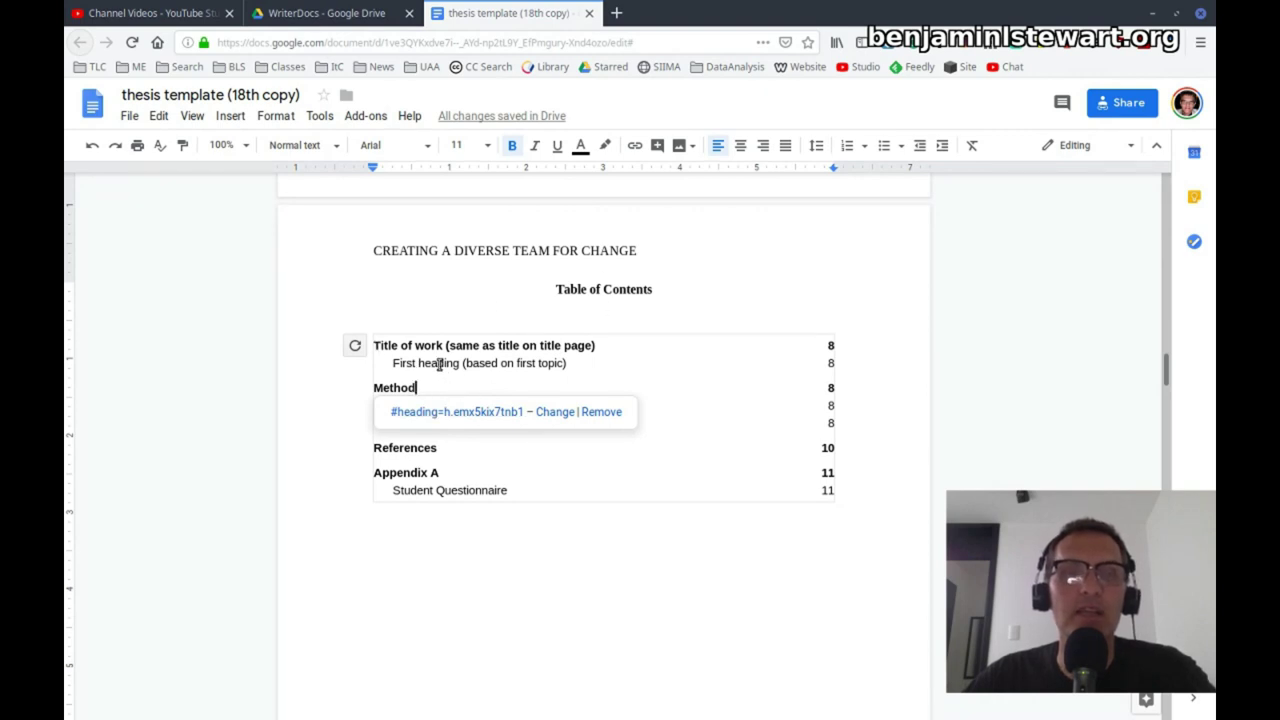
pyautogui.click(375, 345)
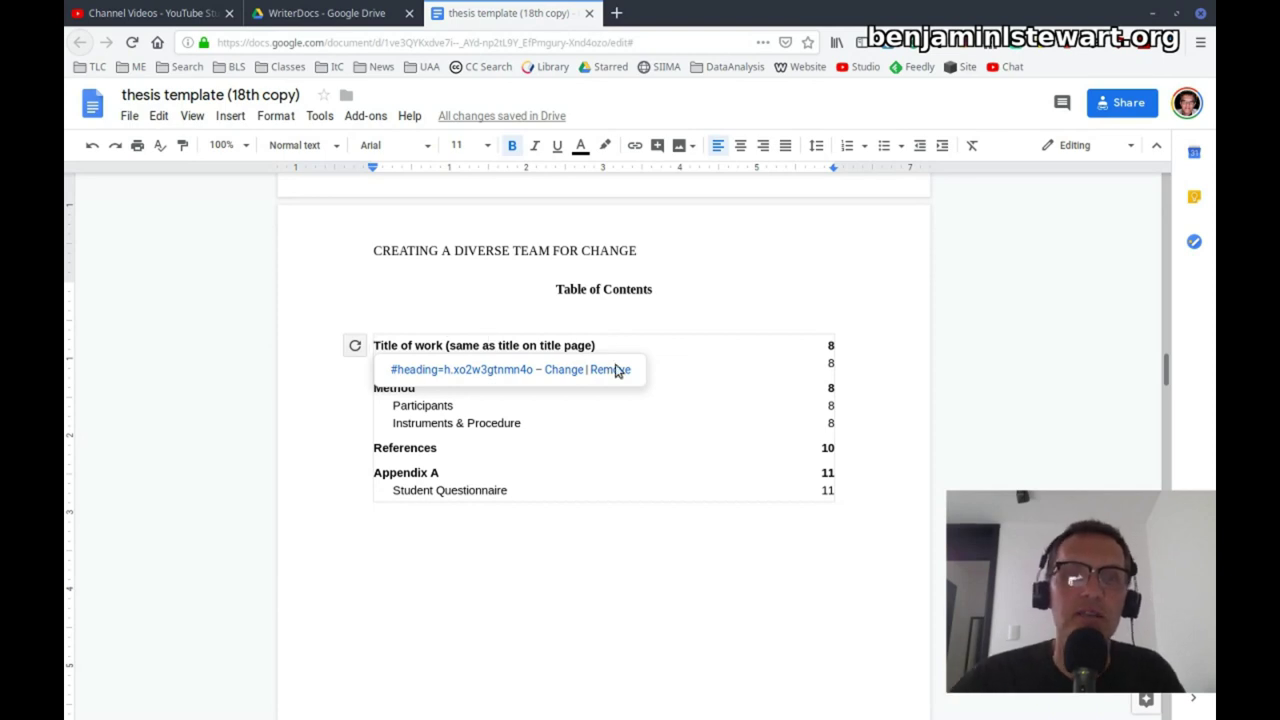
pyautogui.moveTo(542, 290); pyautogui.dragTo(666, 288)
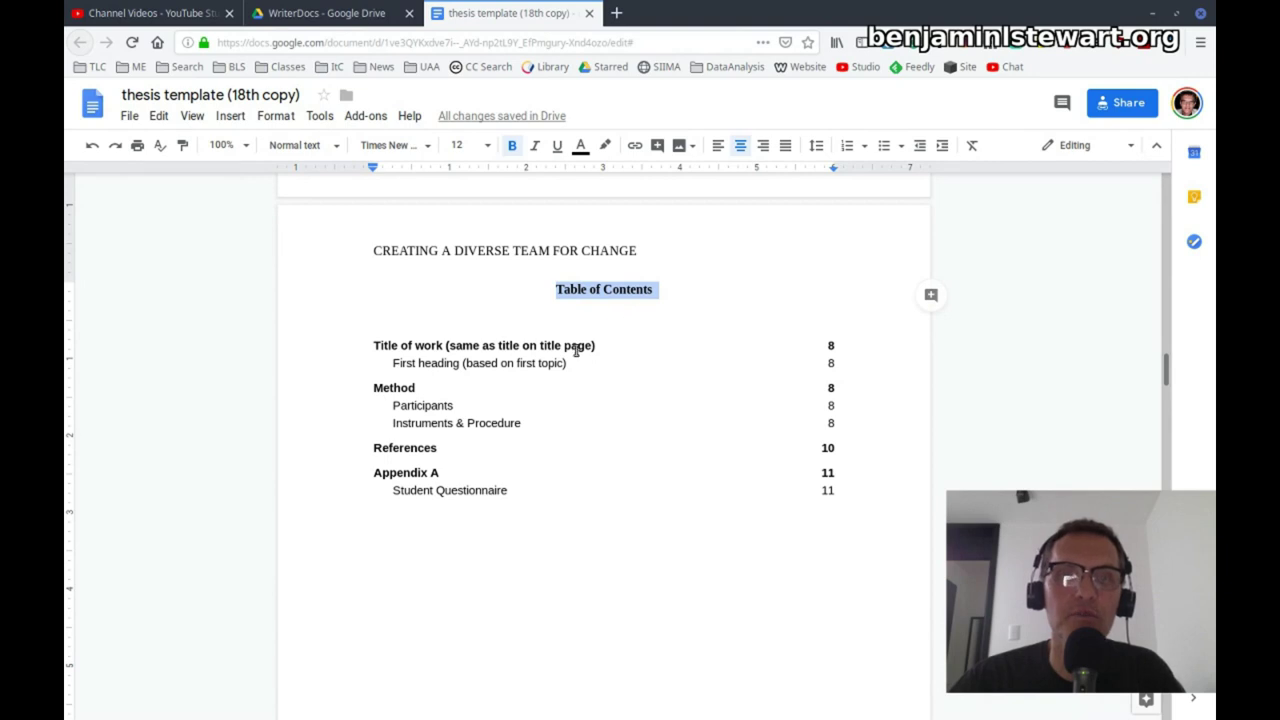
pyautogui.click(425, 447)
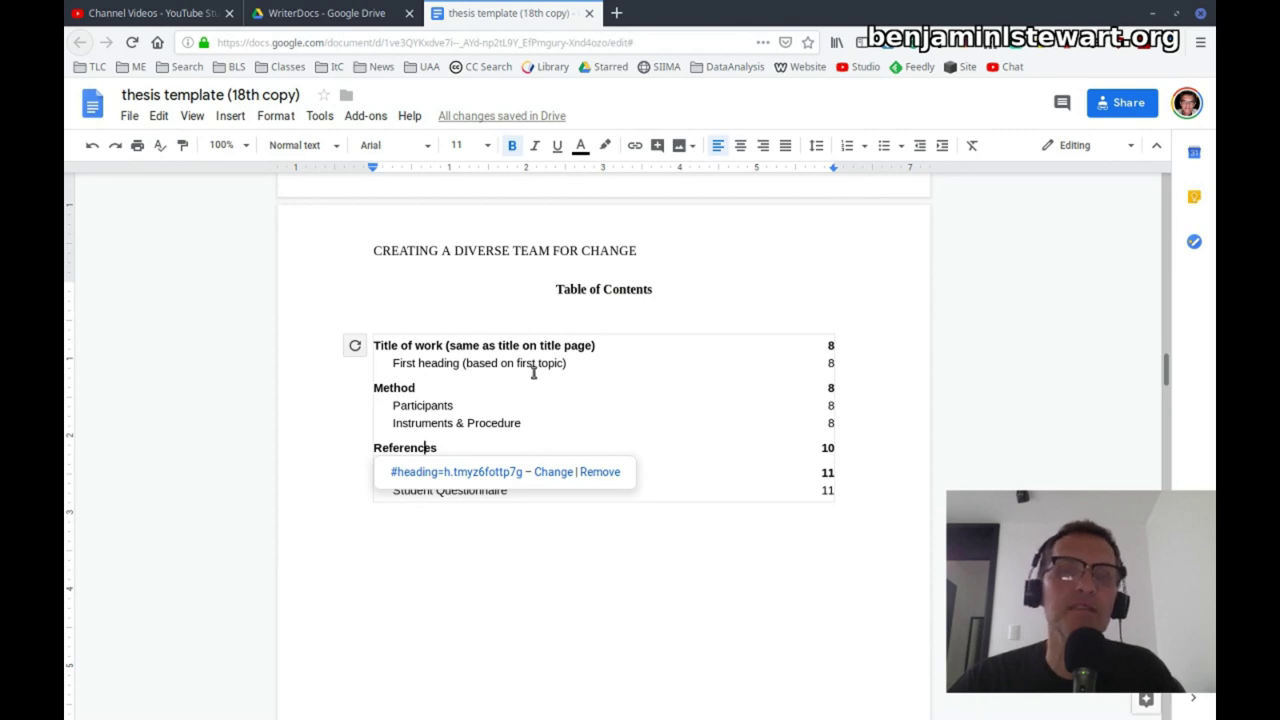
pyautogui.click(318, 145)
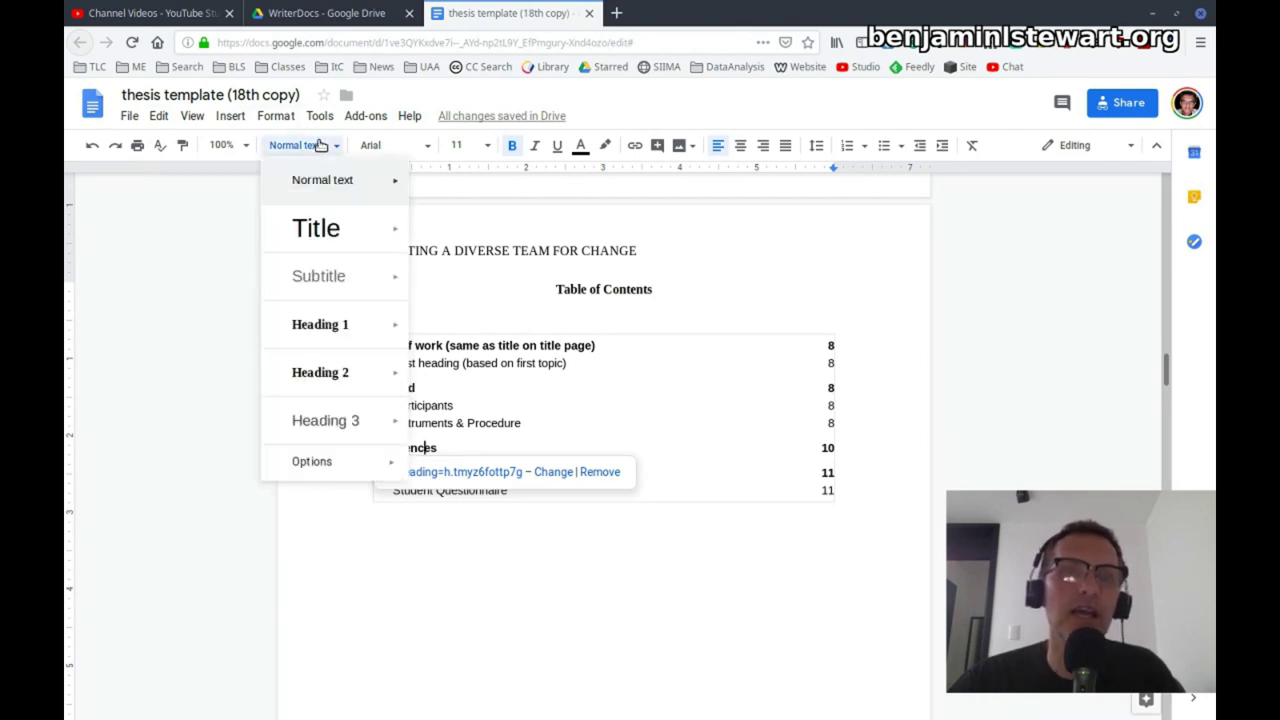
pyautogui.moveTo(300, 330)
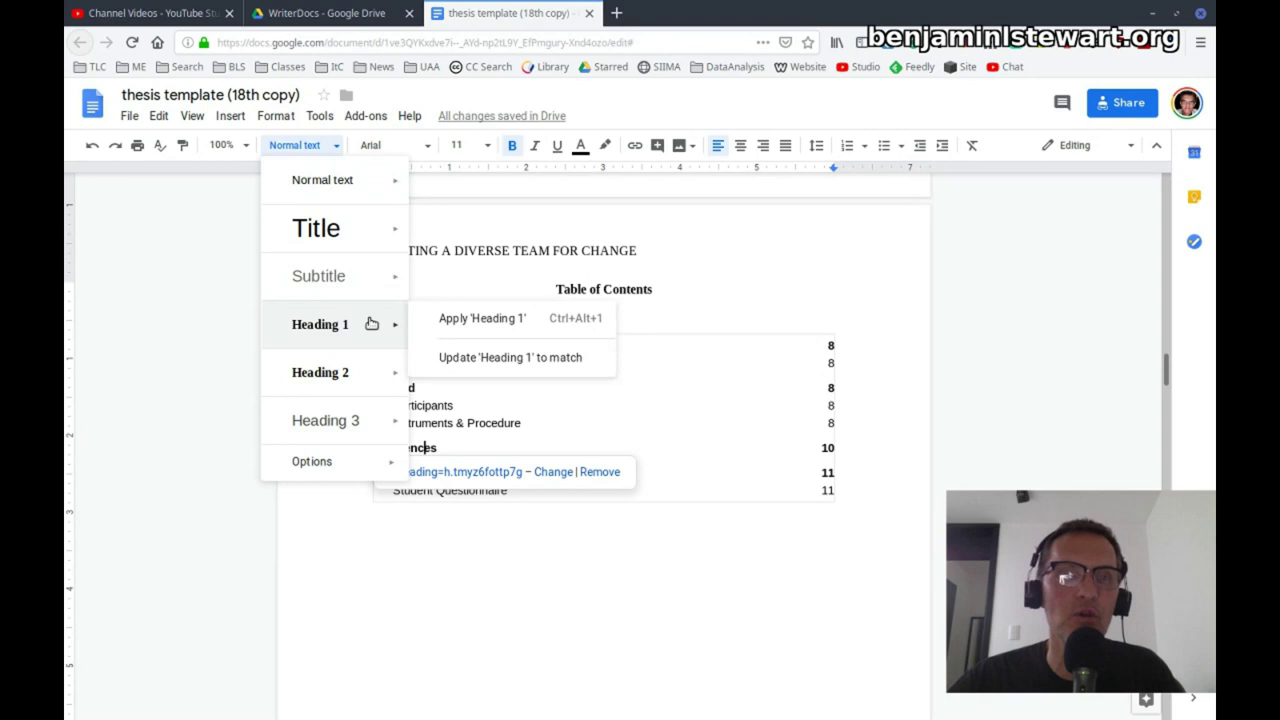
pyautogui.click(203, 359)
pyautogui.scroll(-2, 214, 365)
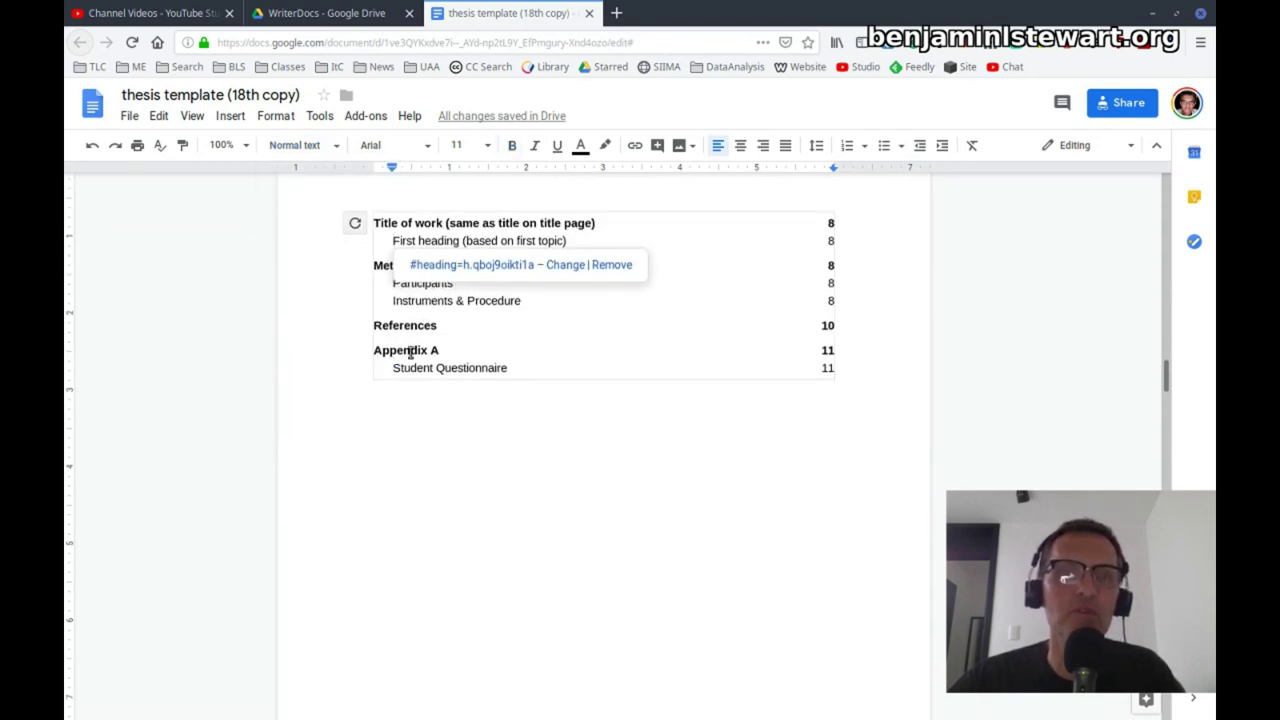
pyautogui.scroll(1, 214, 362)
pyautogui.click(424, 382)
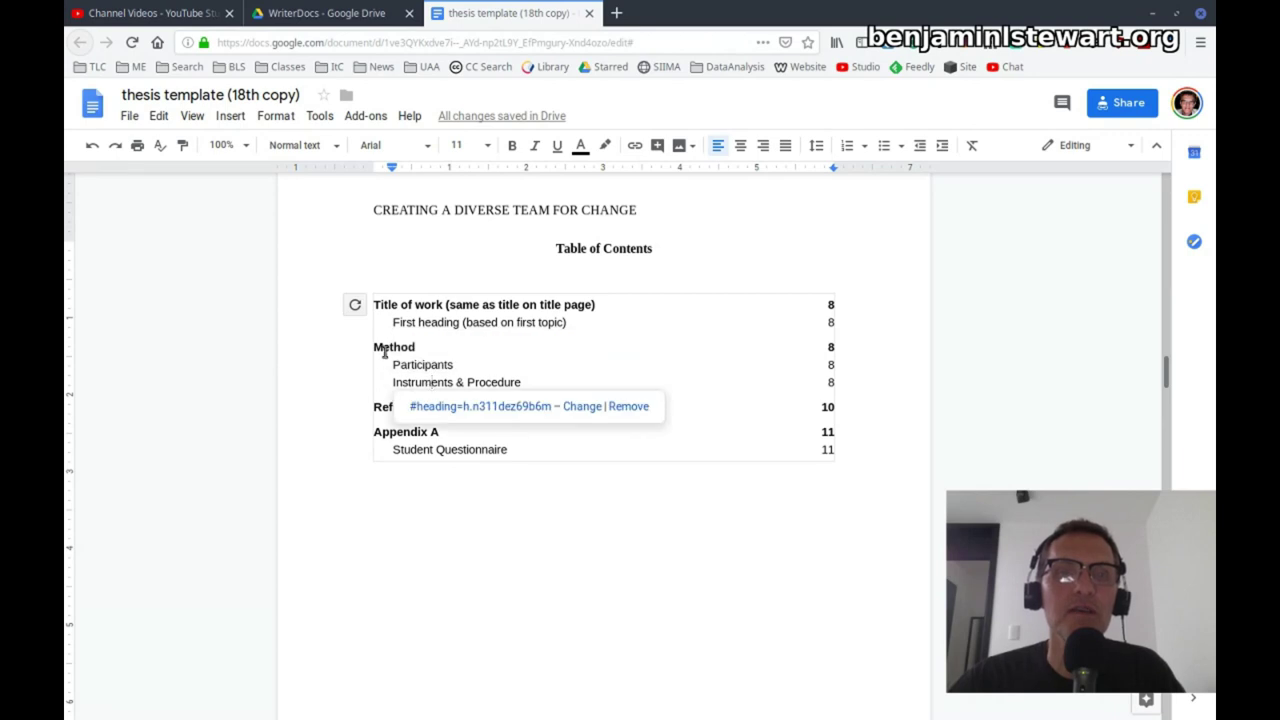
pyautogui.click(383, 346)
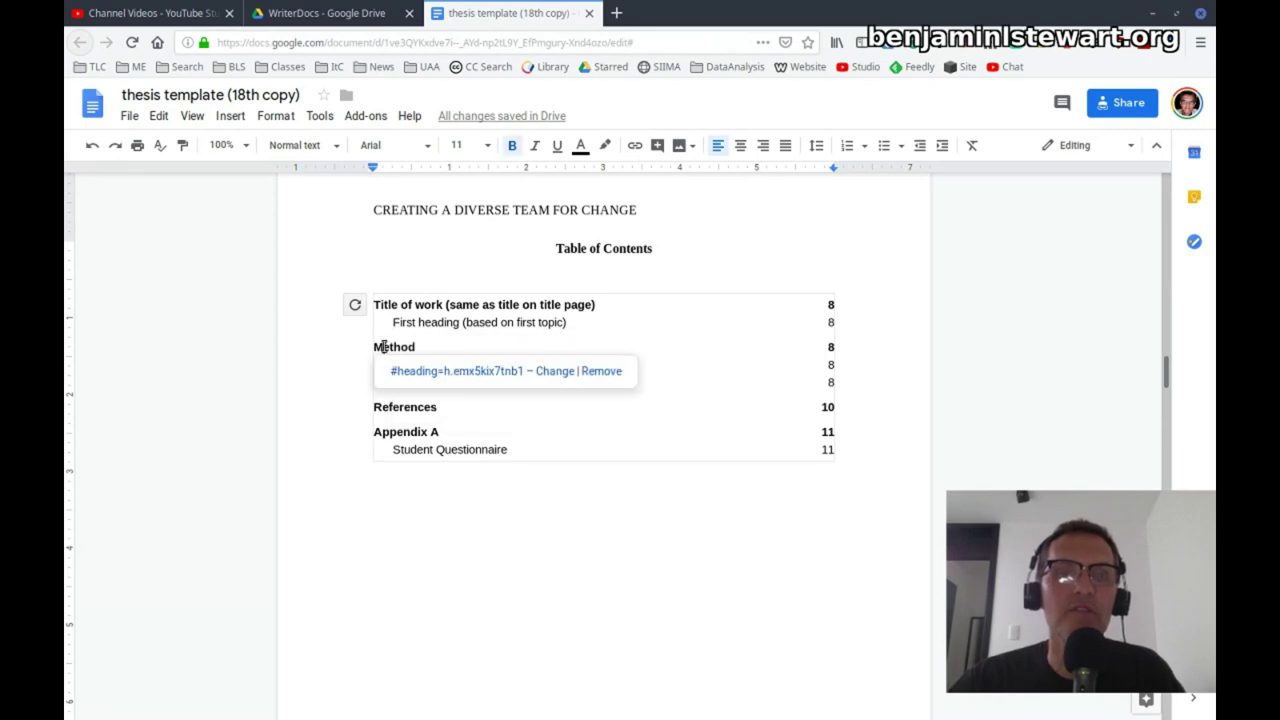
pyautogui.click(415, 407)
pyautogui.click(426, 366)
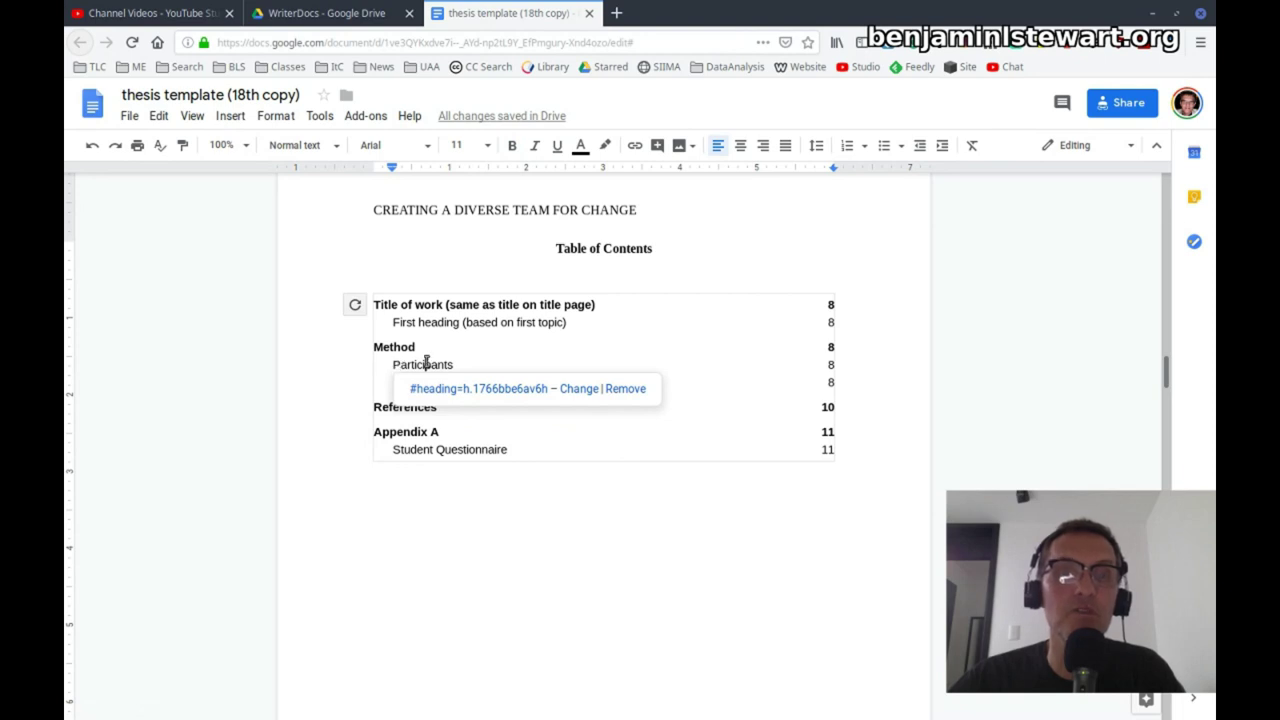
pyautogui.moveTo(391, 364); pyautogui.dragTo(475, 365)
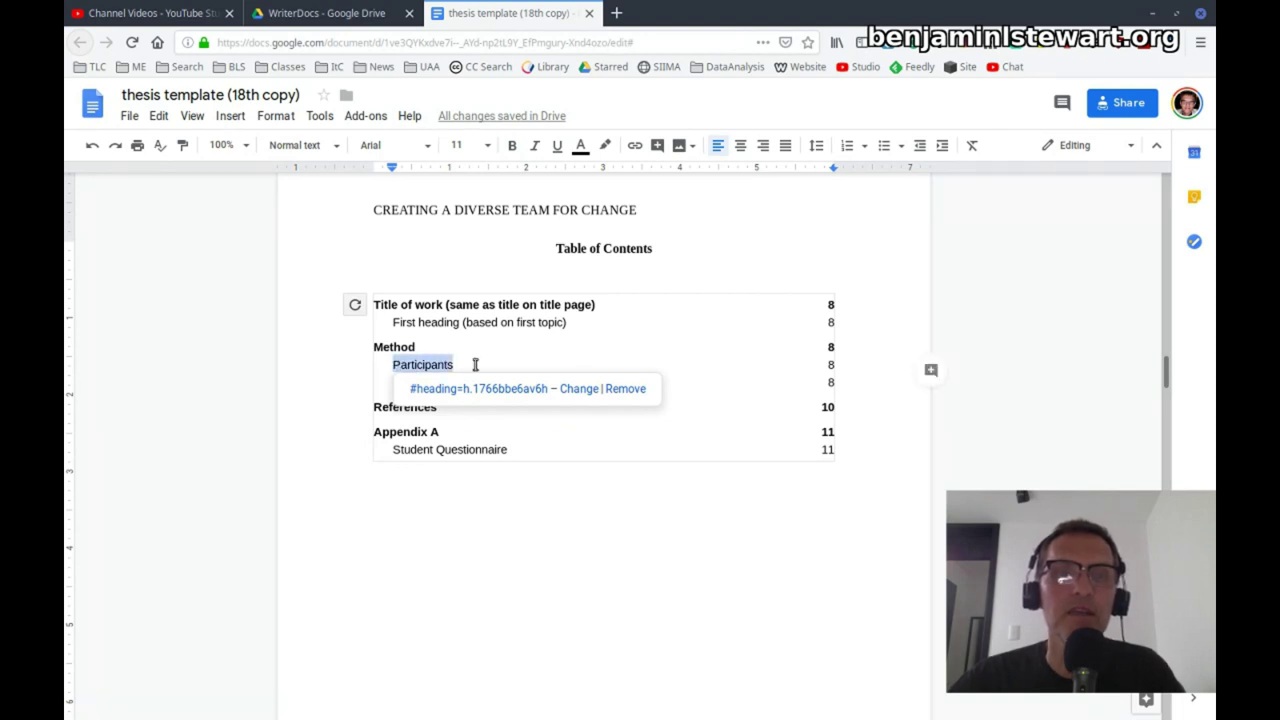
pyautogui.click(414, 364)
pyautogui.click(407, 366)
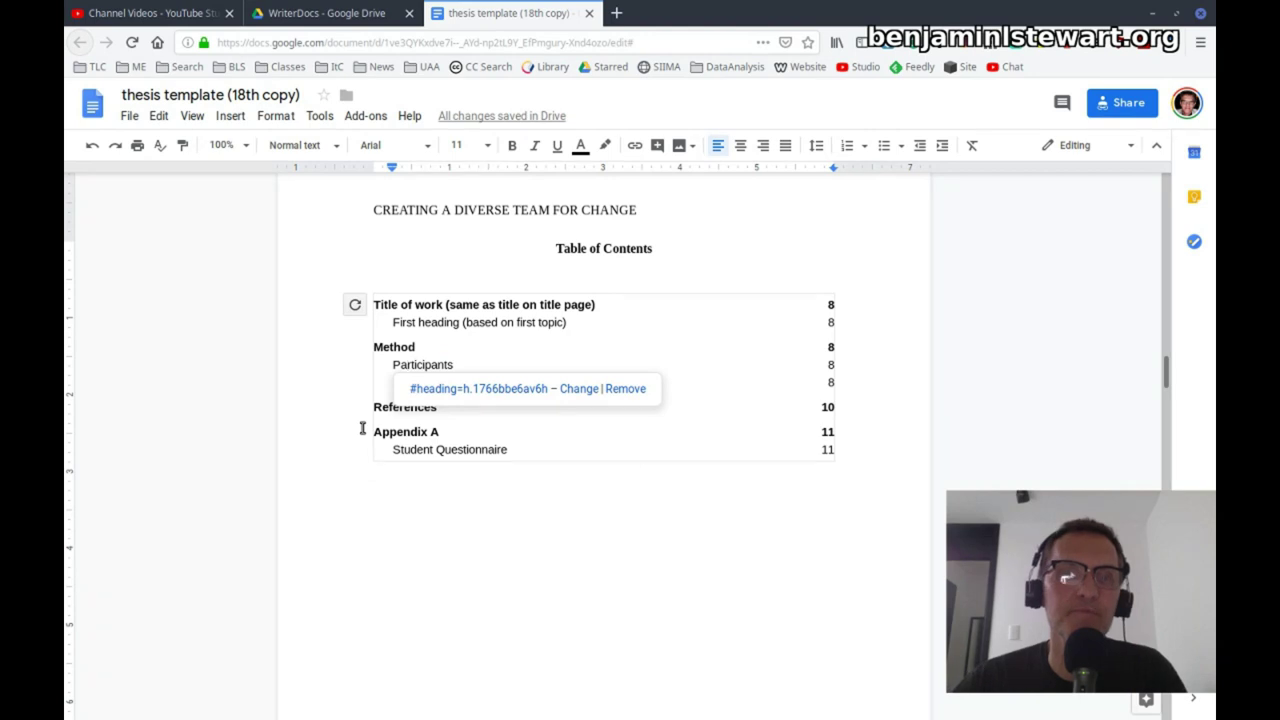
pyautogui.click(581, 509)
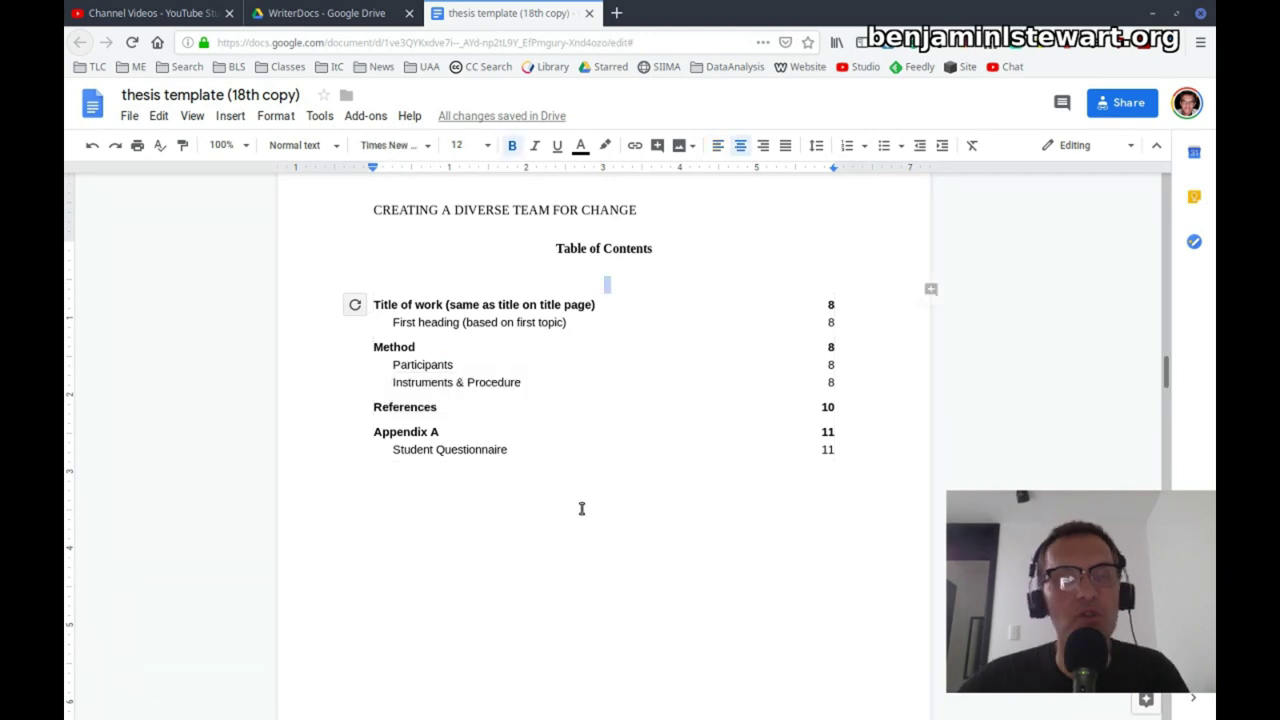
# - Scroll down past page 11 until the Appendix B heading is on screen
pyautogui.scroll(-10, 1075, 311)
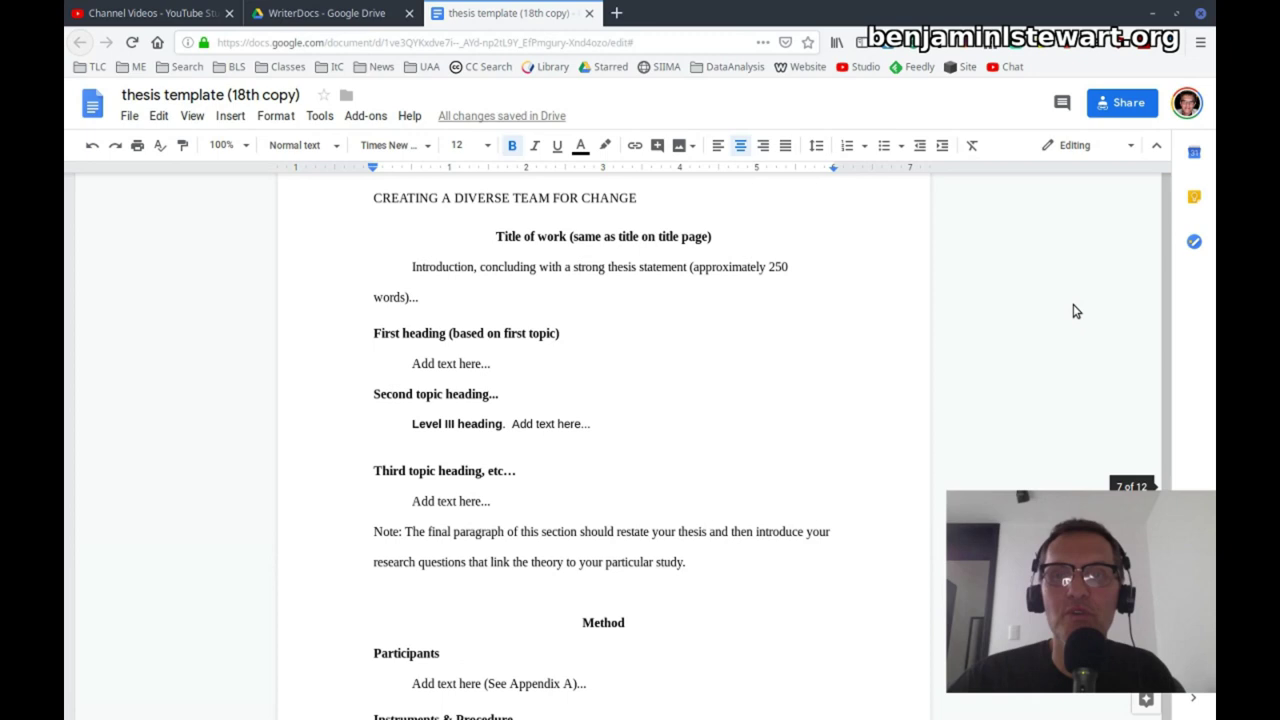
pyautogui.scroll(-20, 729, 529)
pyautogui.scroll(2, 493, 408)
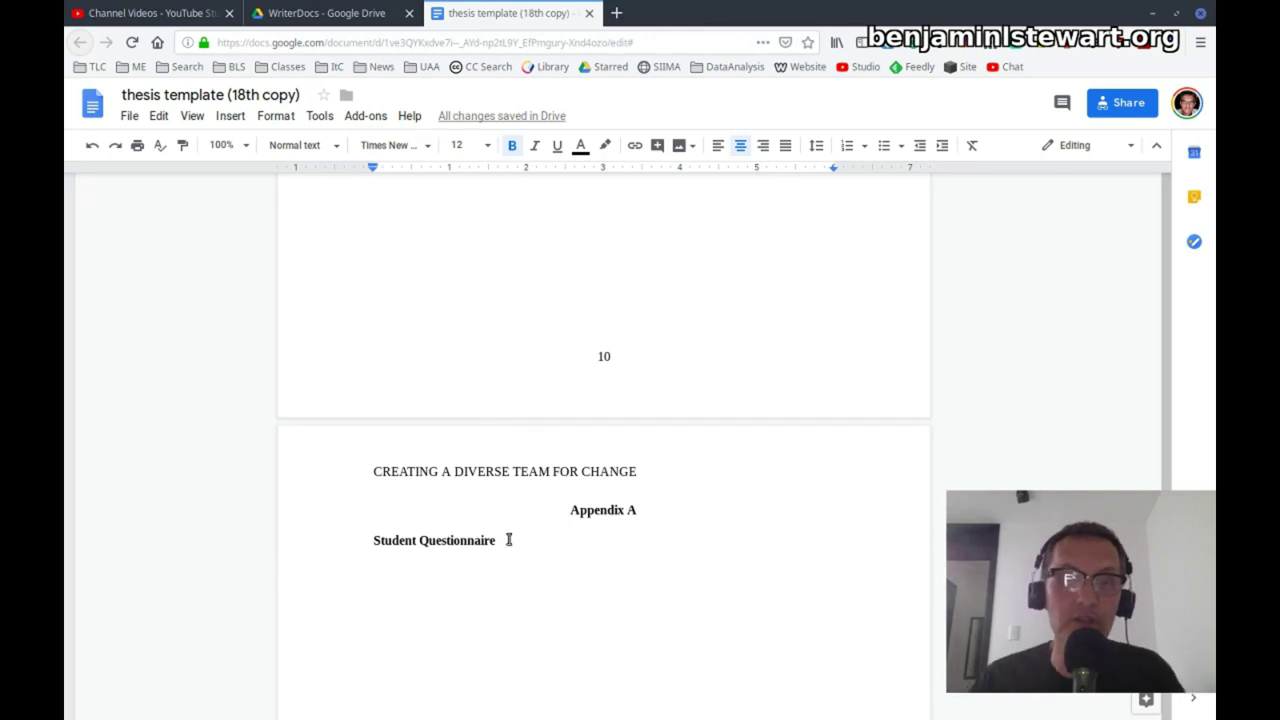
pyautogui.scroll(-5, 495, 560)
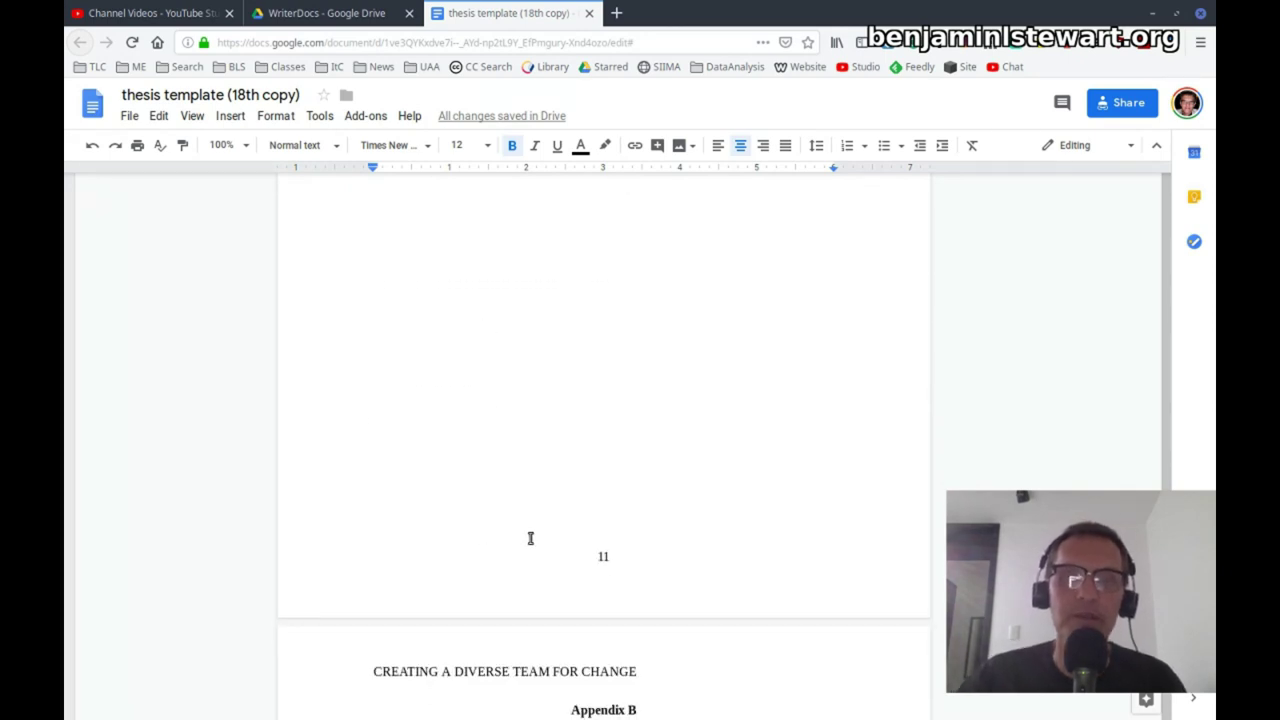
pyautogui.scroll(5, 546, 480)
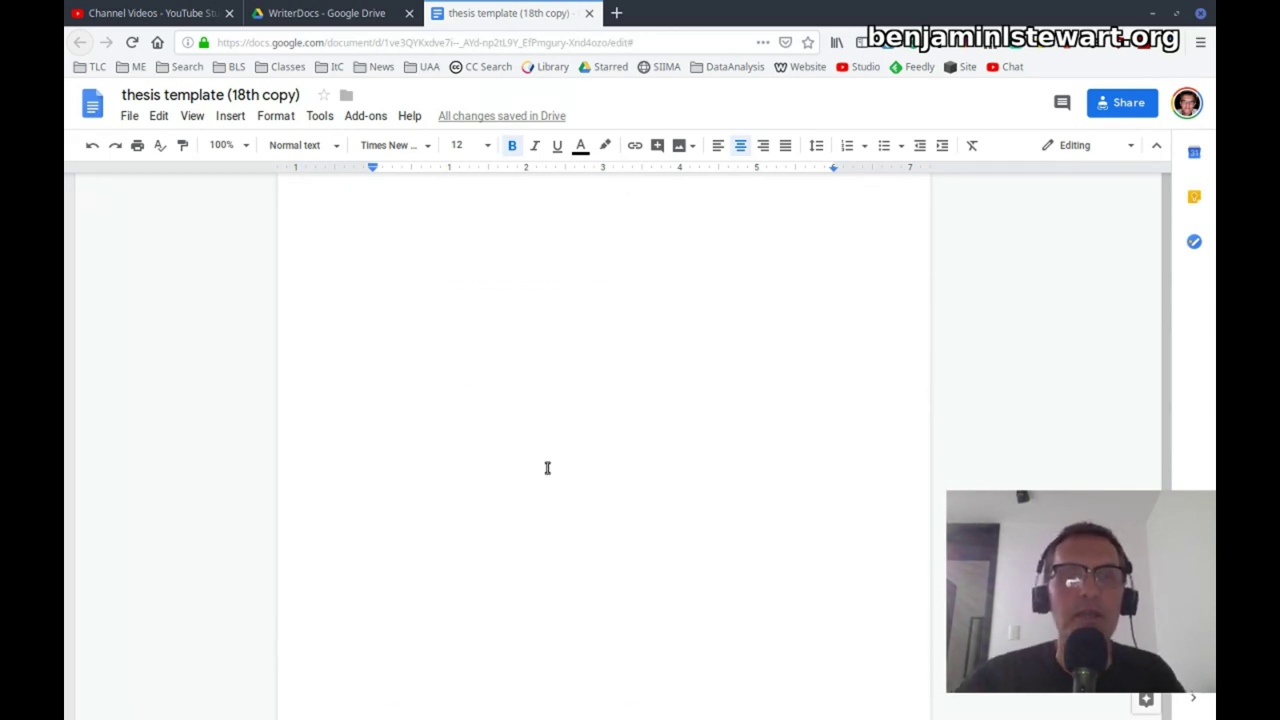
pyautogui.scroll(-4, 603, 417)
pyautogui.scroll(-3, 603, 416)
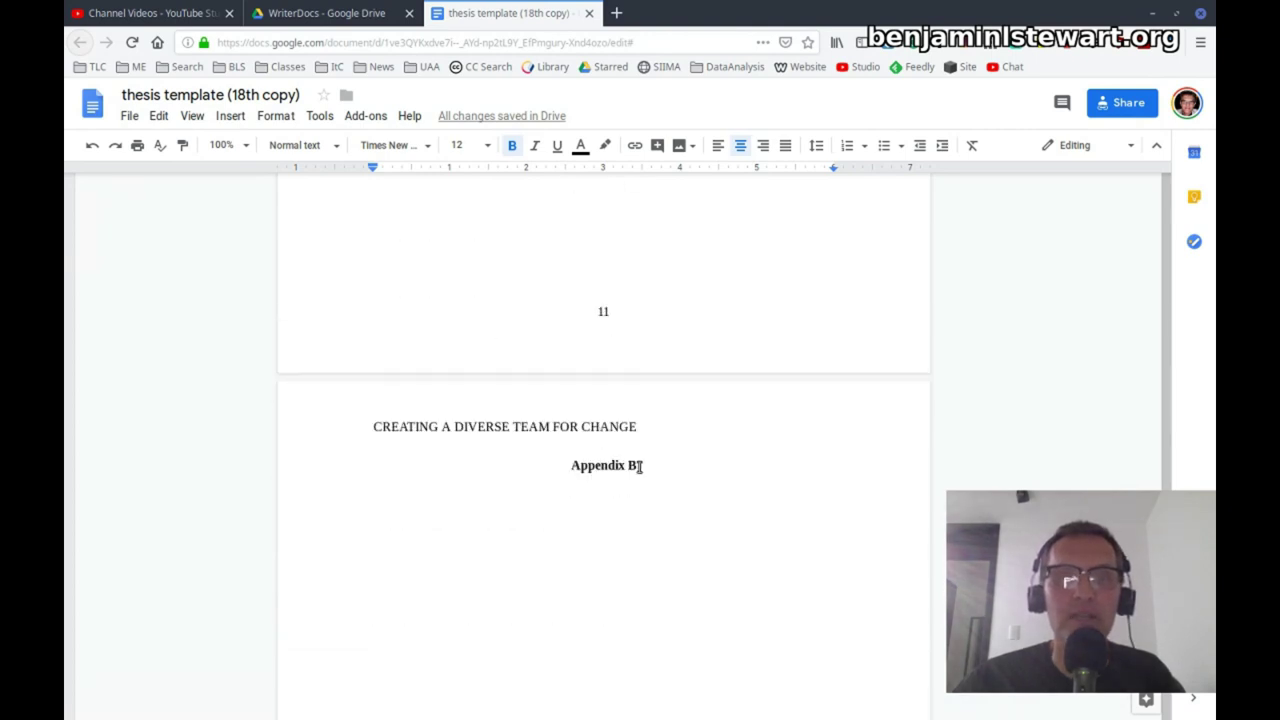
# - Change the 'Appendix B' heading to 'Appendix A (continued)'
pyautogui.click(640, 466)
pyautogui.press('BackSpace')
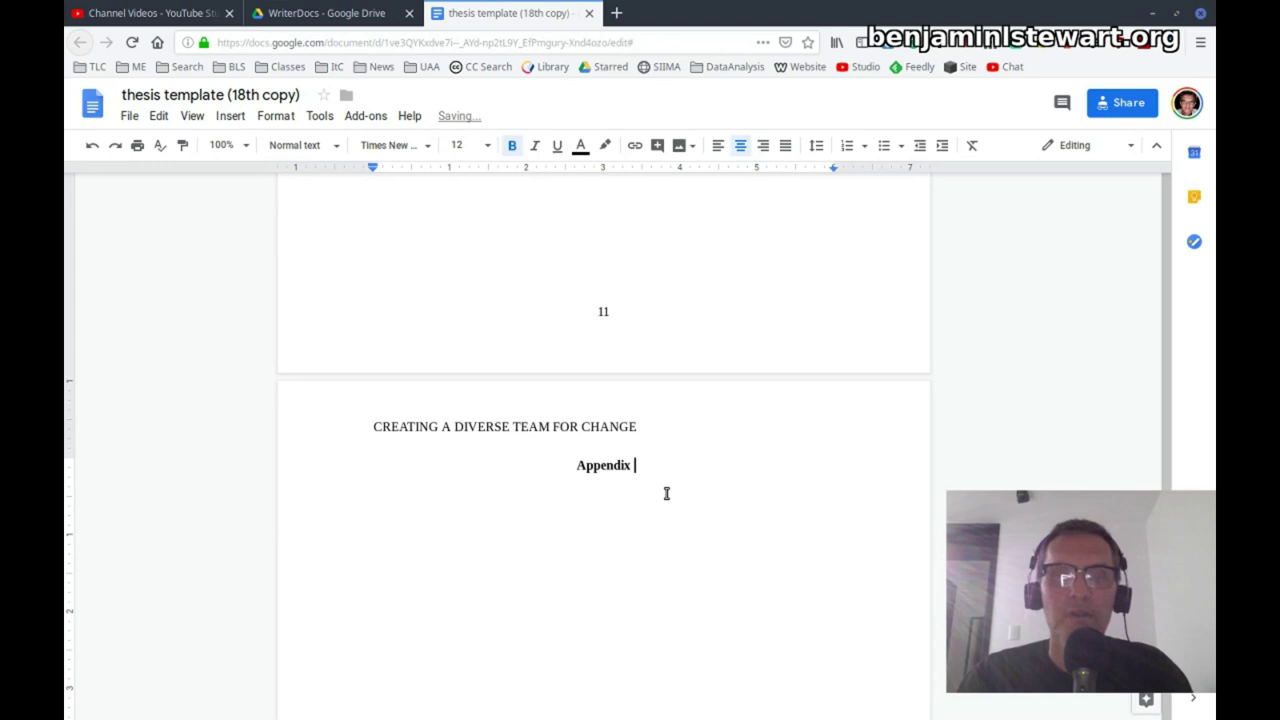
pyautogui.write('a')
pyautogui.press('BackSpace')
pyautogui.write('A ')
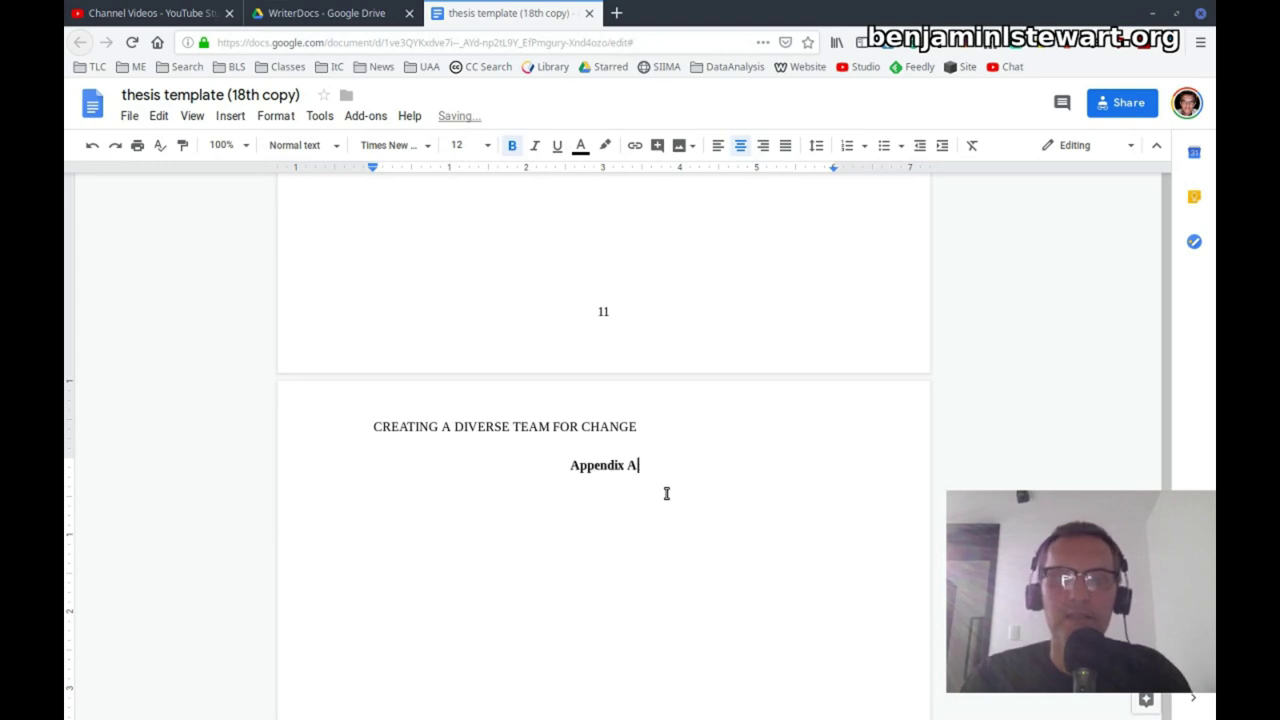
pyautogui.write('(con')
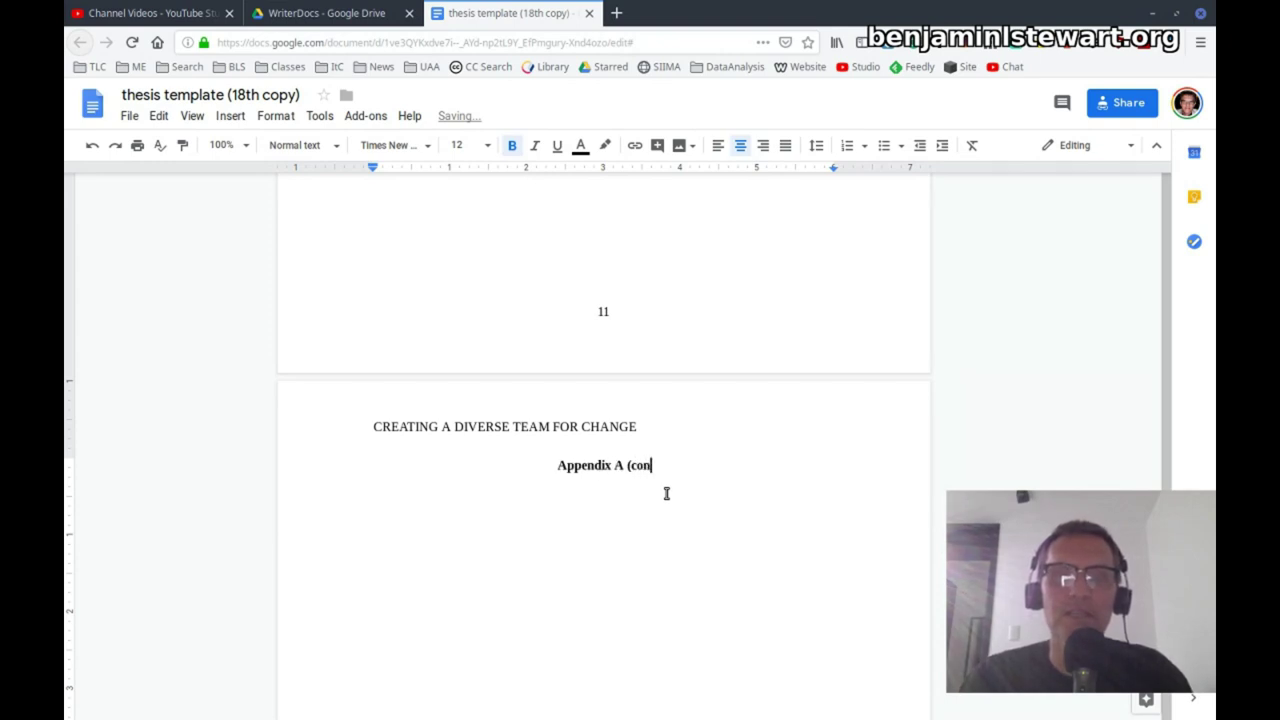
pyautogui.write('tinued)')
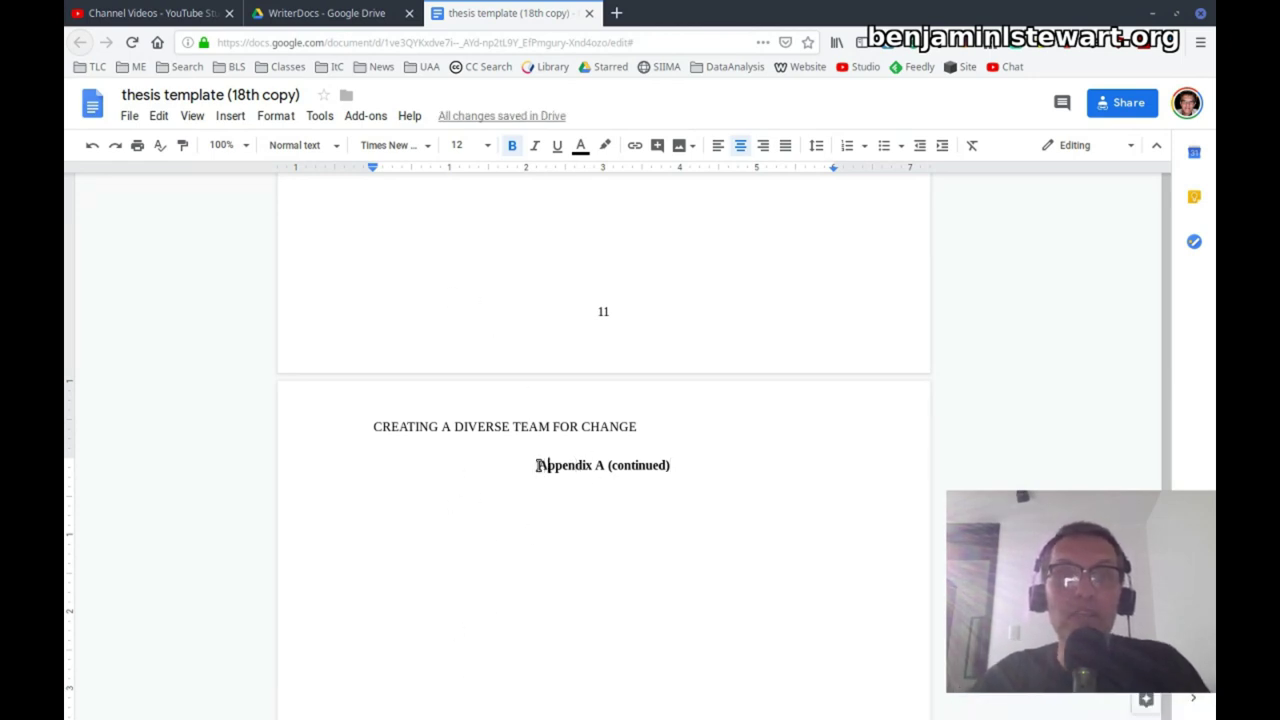
# - Select the full 'Appendix A (continued)' heading, then press Backspace
pyautogui.moveTo(539, 466); pyautogui.dragTo(689, 468)
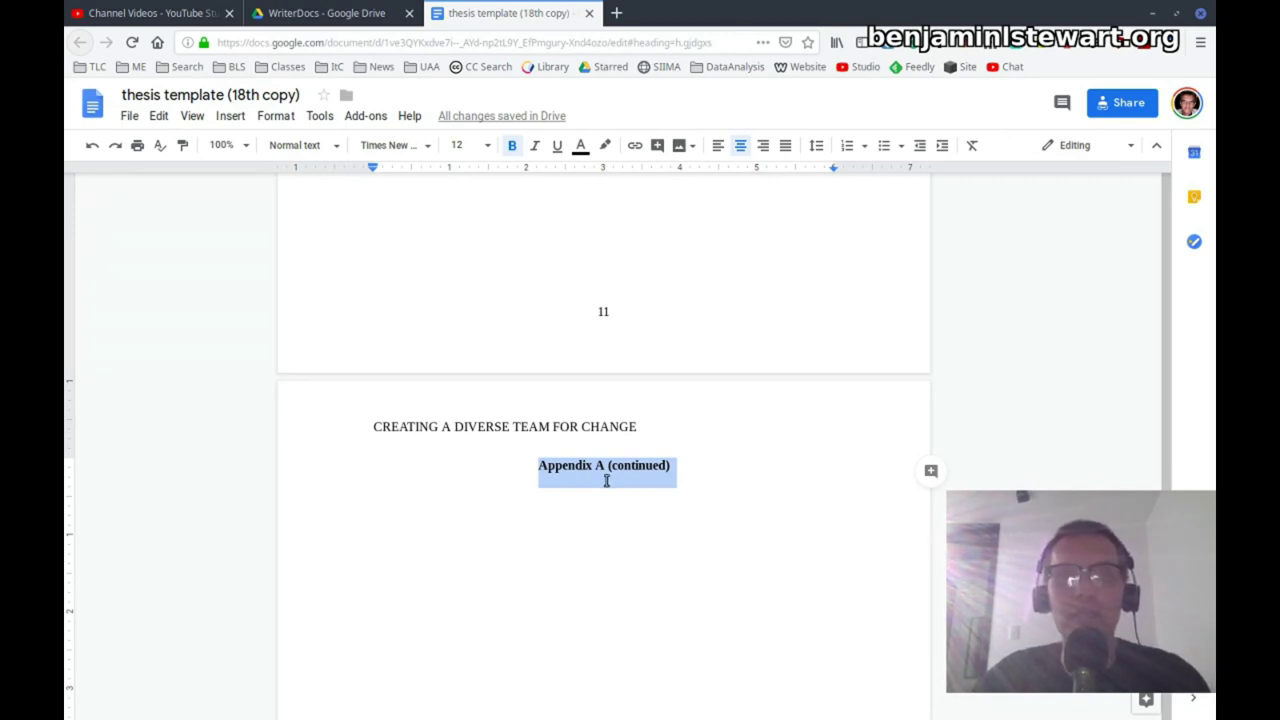
pyautogui.click(543, 464)
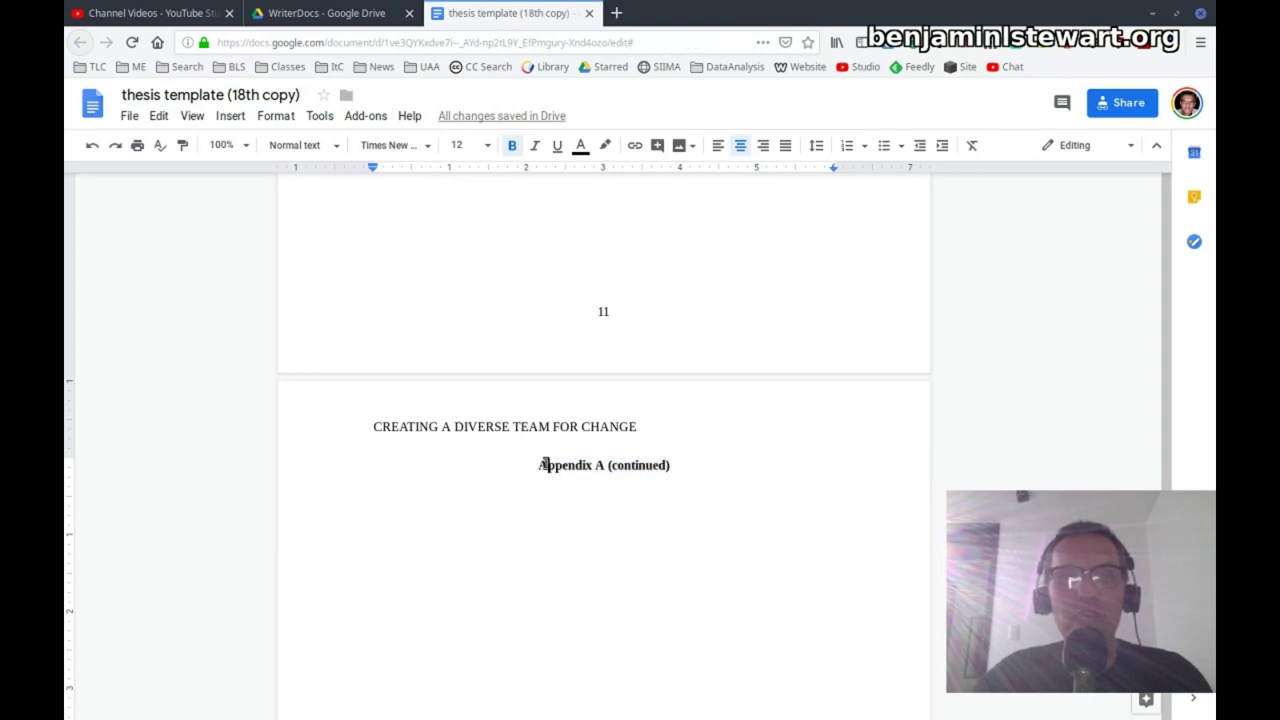
pyautogui.moveTo(538, 464); pyautogui.dragTo(694, 470)
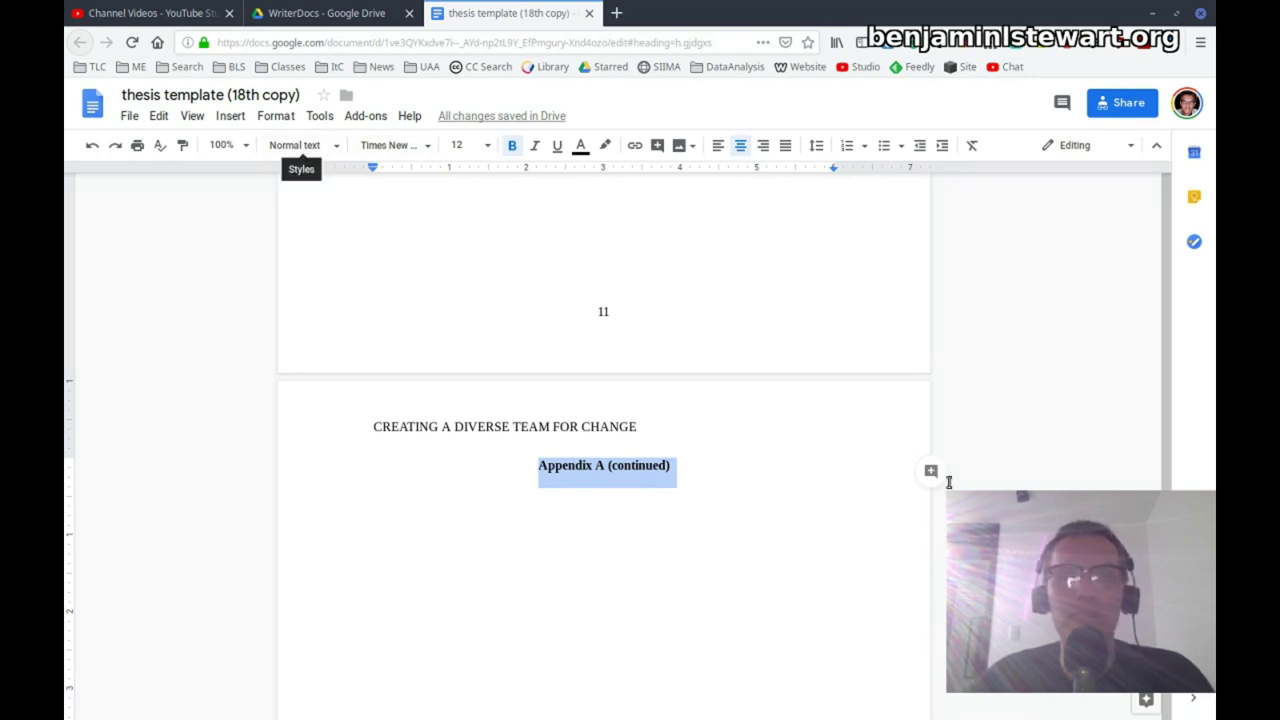
pyautogui.press('BackSpace')
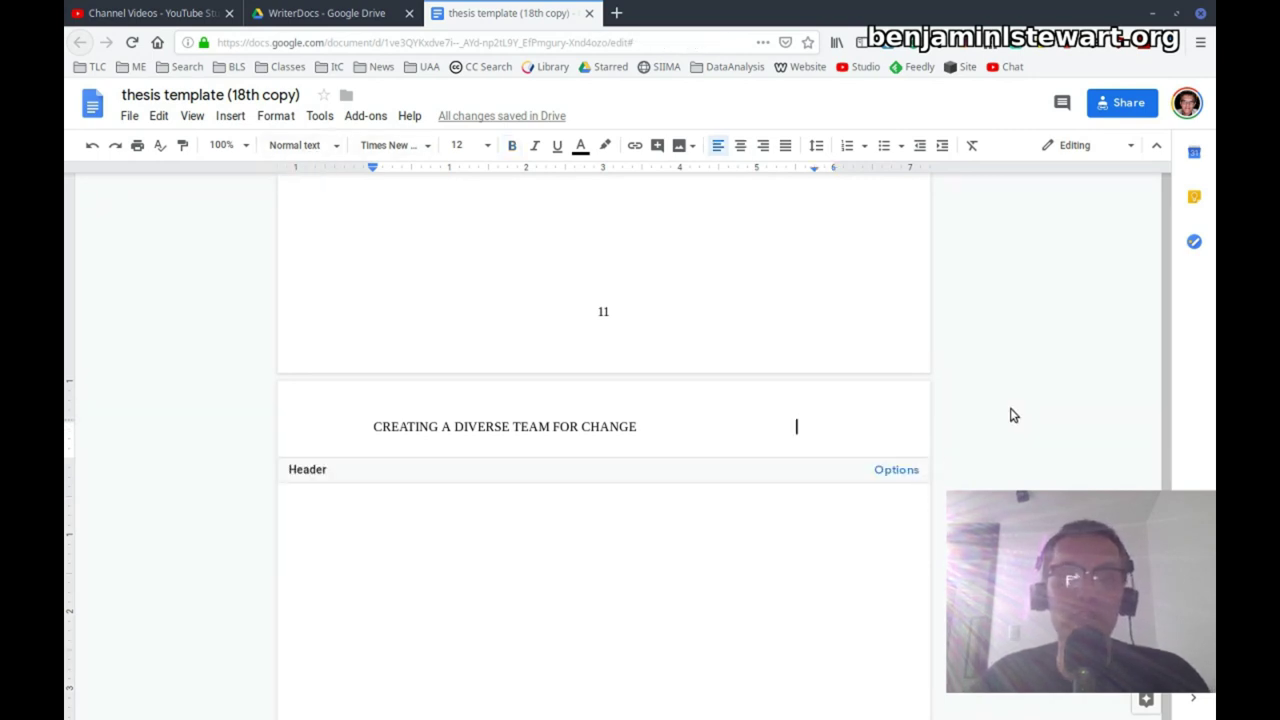